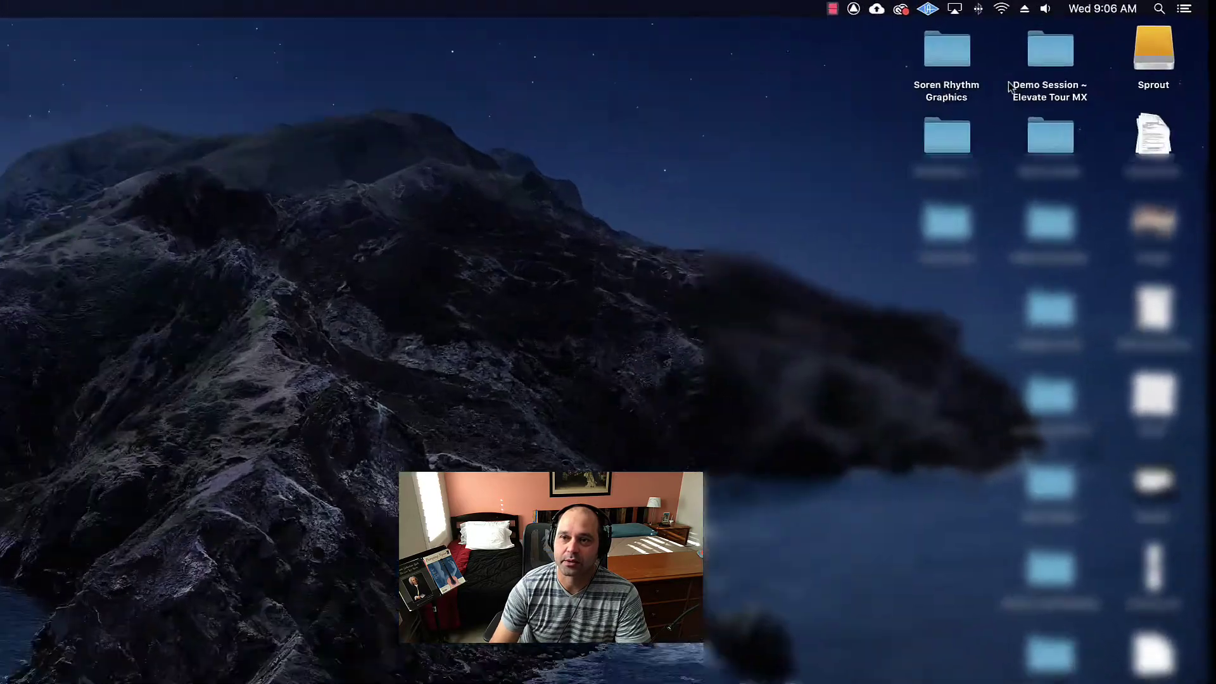
Step: Open the Demo Session ~ Elevate Tour MX desktop folder, shrink its window, and open the .ptx session file in Pro Tools
{"action": "double_click", "coordinate": [1119, 35]}
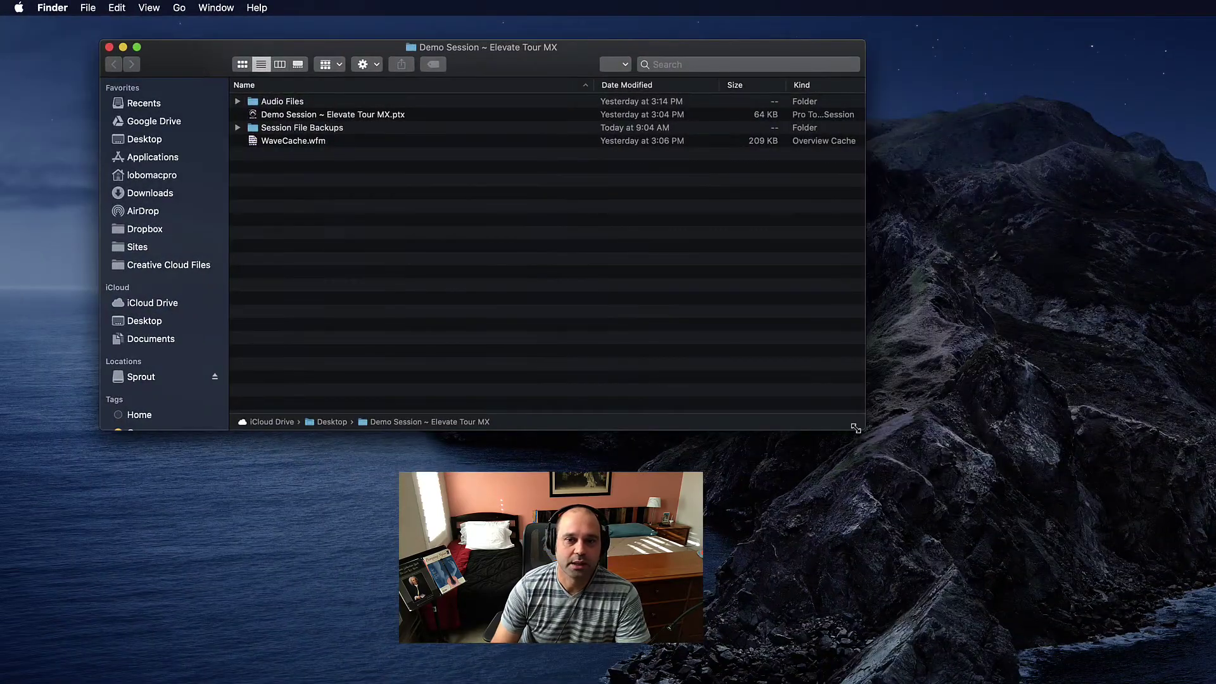
{"action": "left_click_drag", "start_coordinate": [863, 429], "coordinate": [702, 250]}
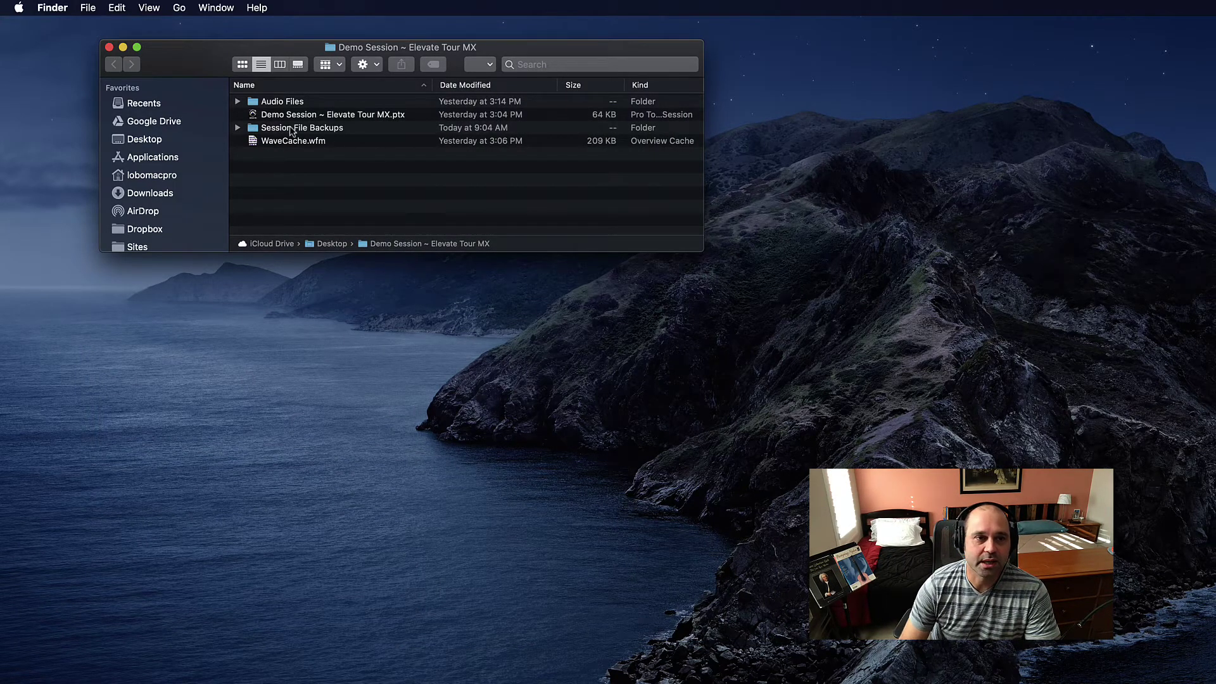
{"action": "double_click", "coordinate": [257, 115]}
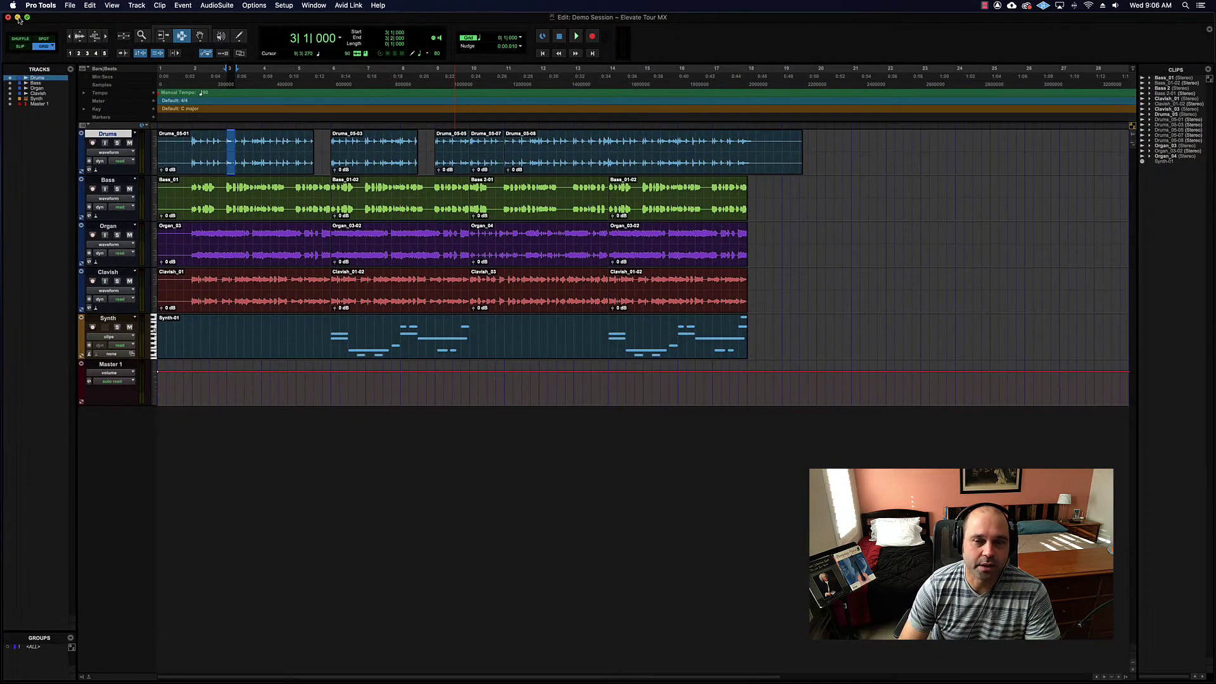
Step: Minimize the Pro Tools session windows and switch back to Finder, enlarging the Demo Session ~ Elevate Tour MX folder window
{"action": "left_click", "coordinate": [17, 18]}
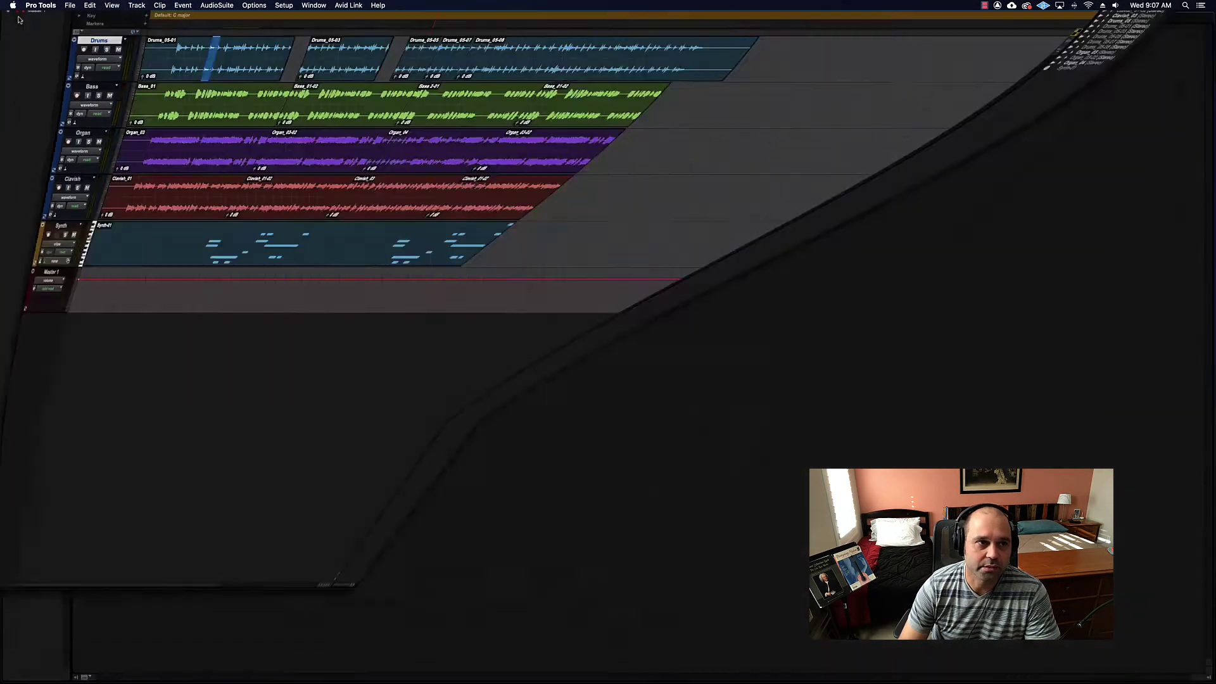
{"action": "key", "text": "super+m"}
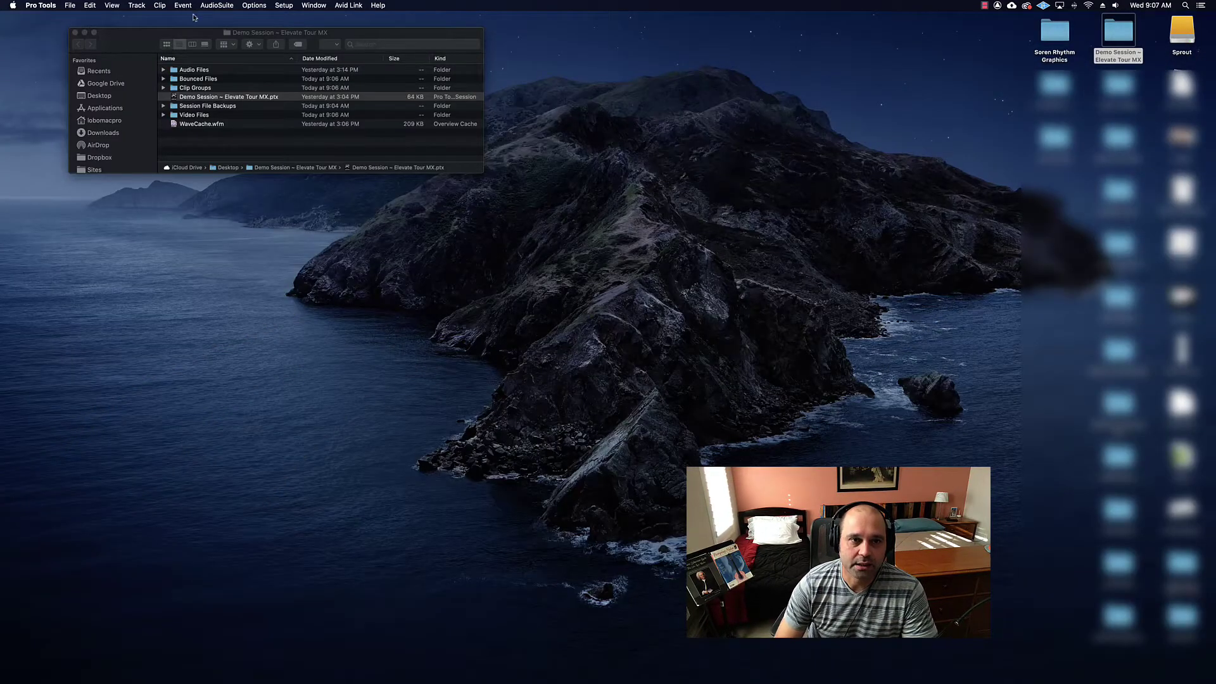
{"action": "mouse_move", "coordinate": [128, 37]}
{"action": "left_mouse_down"}
{"action": "mouse_move", "coordinate": [195, 44]}
{"action": "mouse_move", "coordinate": [142, 43]}
{"action": "left_mouse_up"}
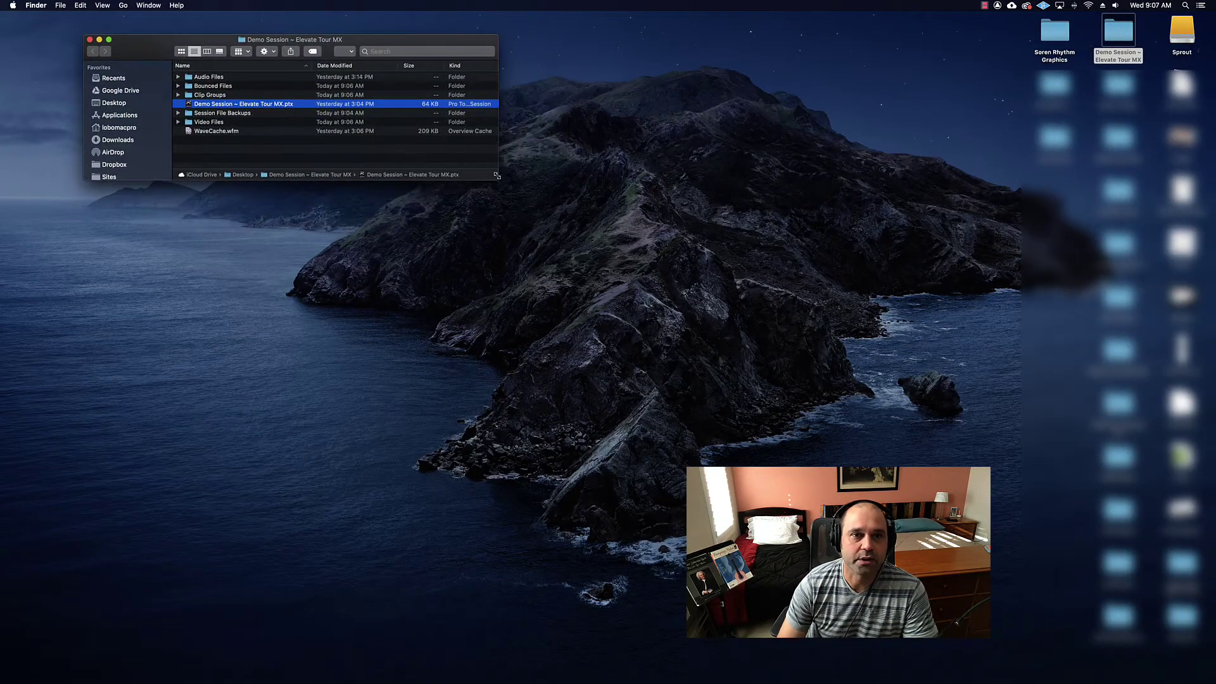
{"action": "left_click_drag", "start_coordinate": [496, 175], "coordinate": [511, 219]}
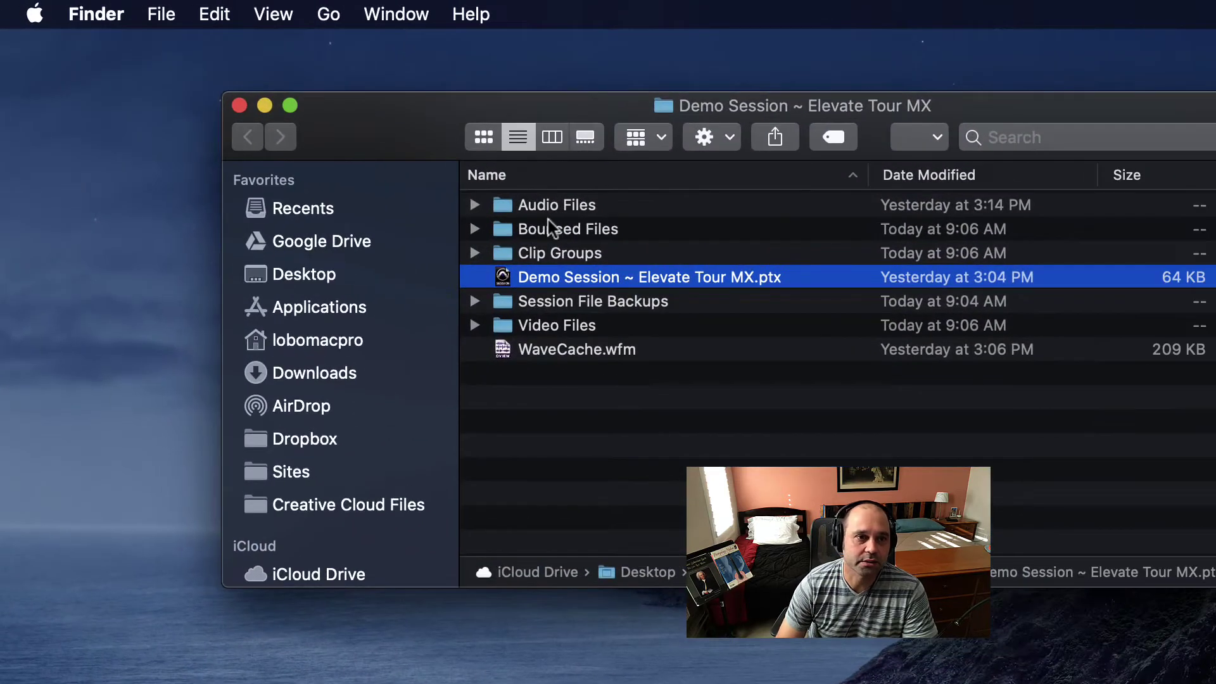
Step: Check the contents of the Clip Groups and Video Files folders, returning to the session folder
{"action": "double_click", "coordinate": [521, 256]}
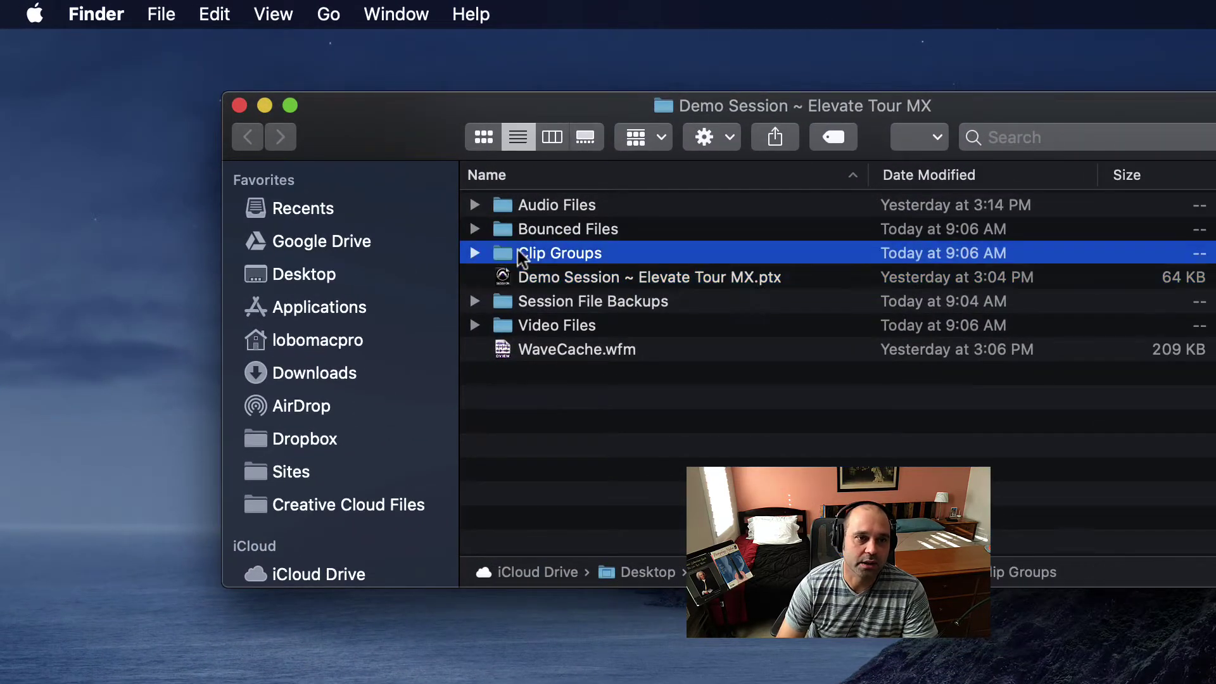
{"action": "left_click", "coordinate": [248, 137]}
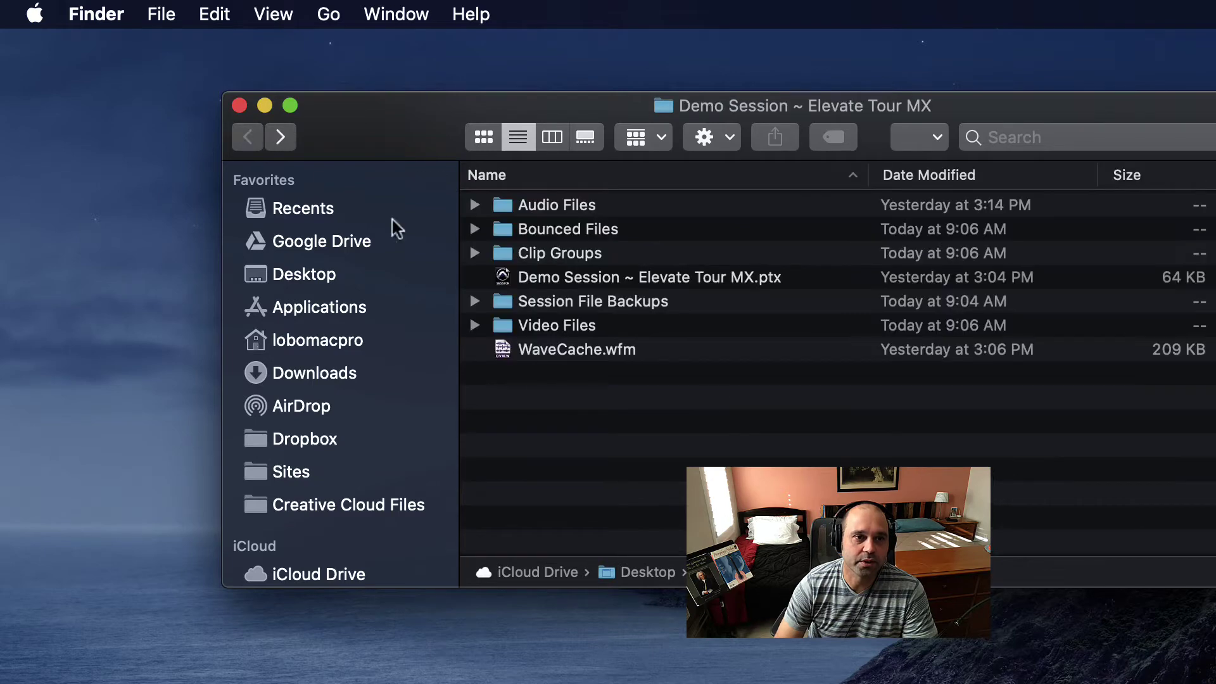
{"action": "double_click", "coordinate": [556, 331]}
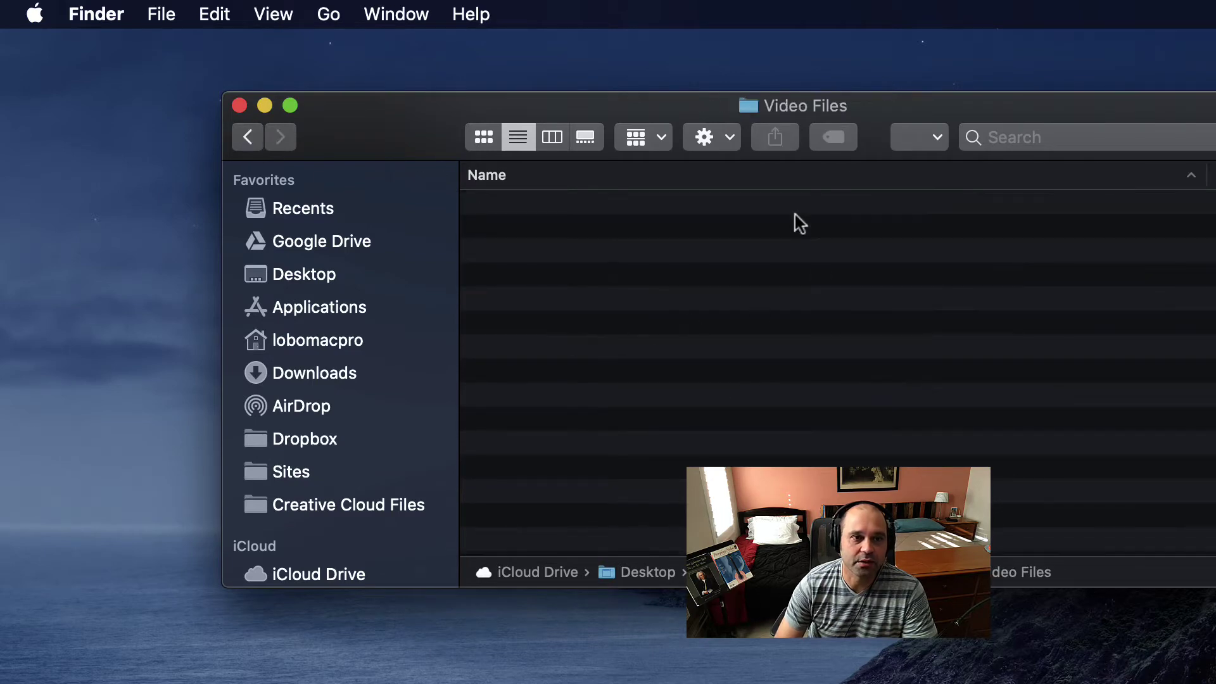
{"action": "left_click", "coordinate": [248, 137]}
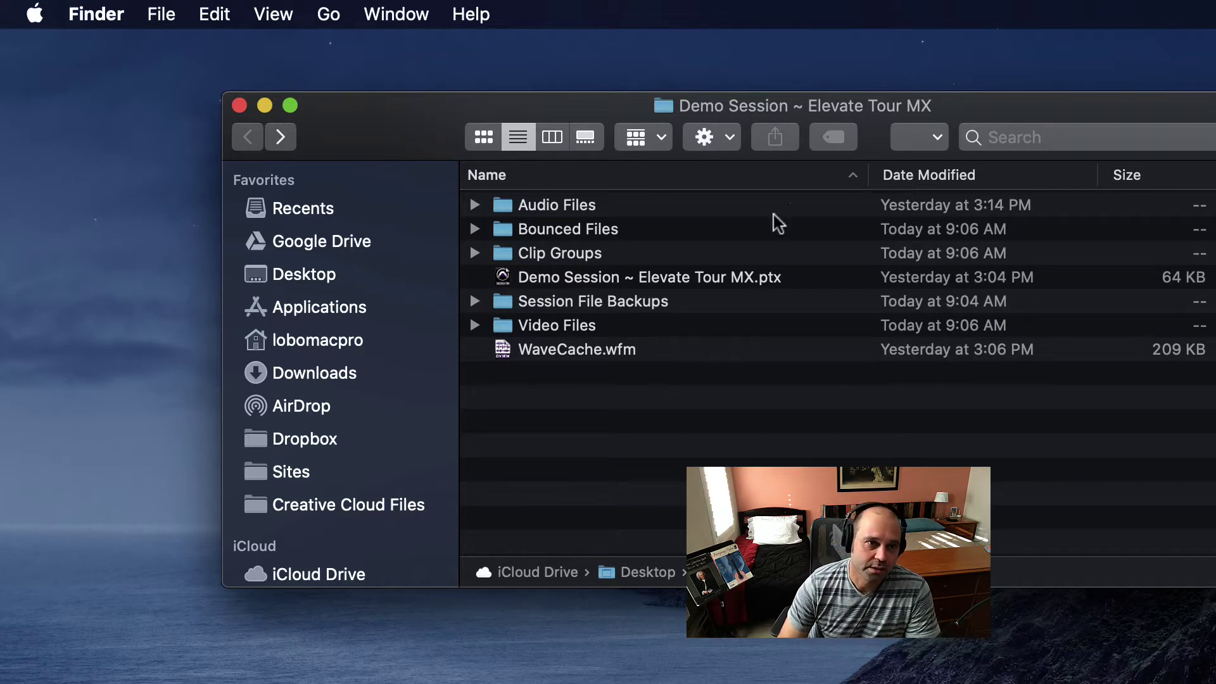
Step: Inspect the contents of the Audio Files, Bounced Files and Clip Groups folders one after another, returning to the session folder
{"action": "double_click", "coordinate": [510, 206]}
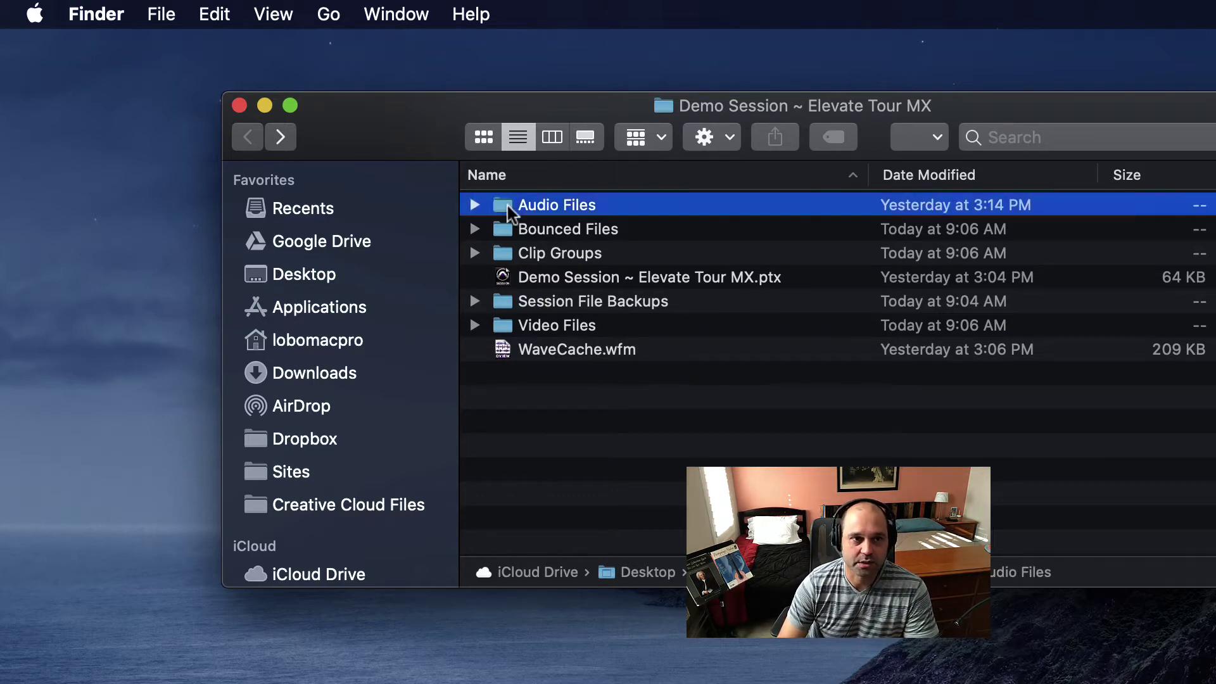
{"action": "scroll", "coordinate": [812, 337], "scroll_direction": "down", "scroll_amount": 2}
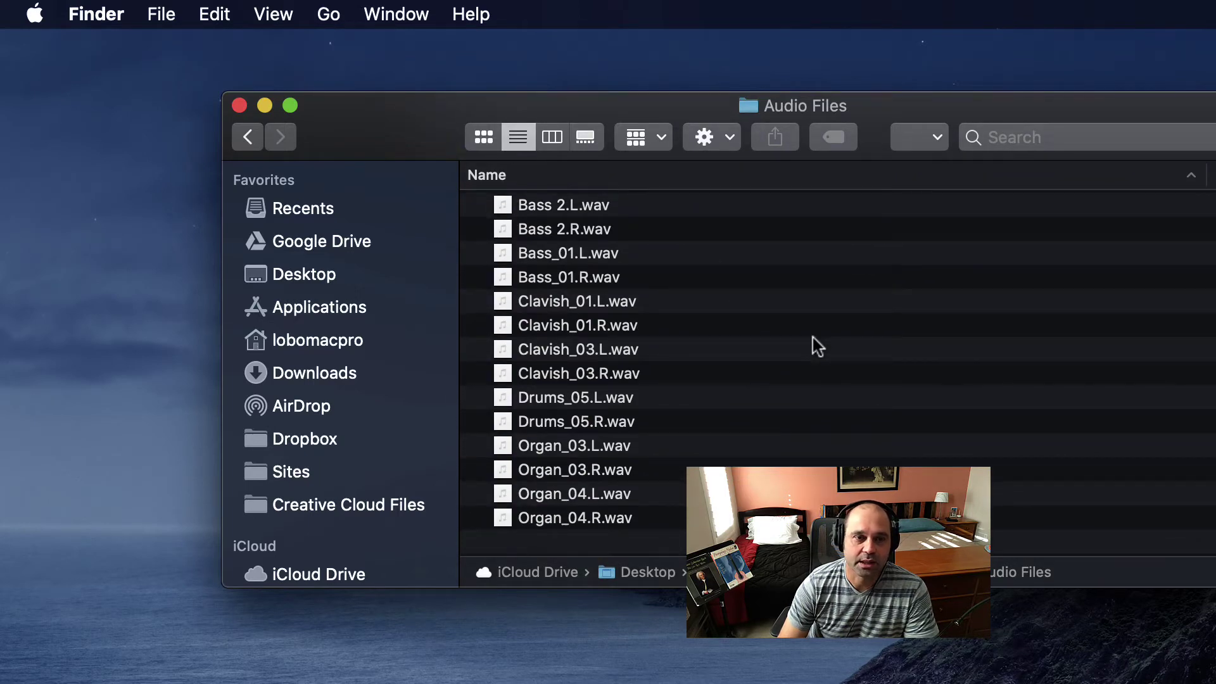
{"action": "left_click", "coordinate": [248, 138]}
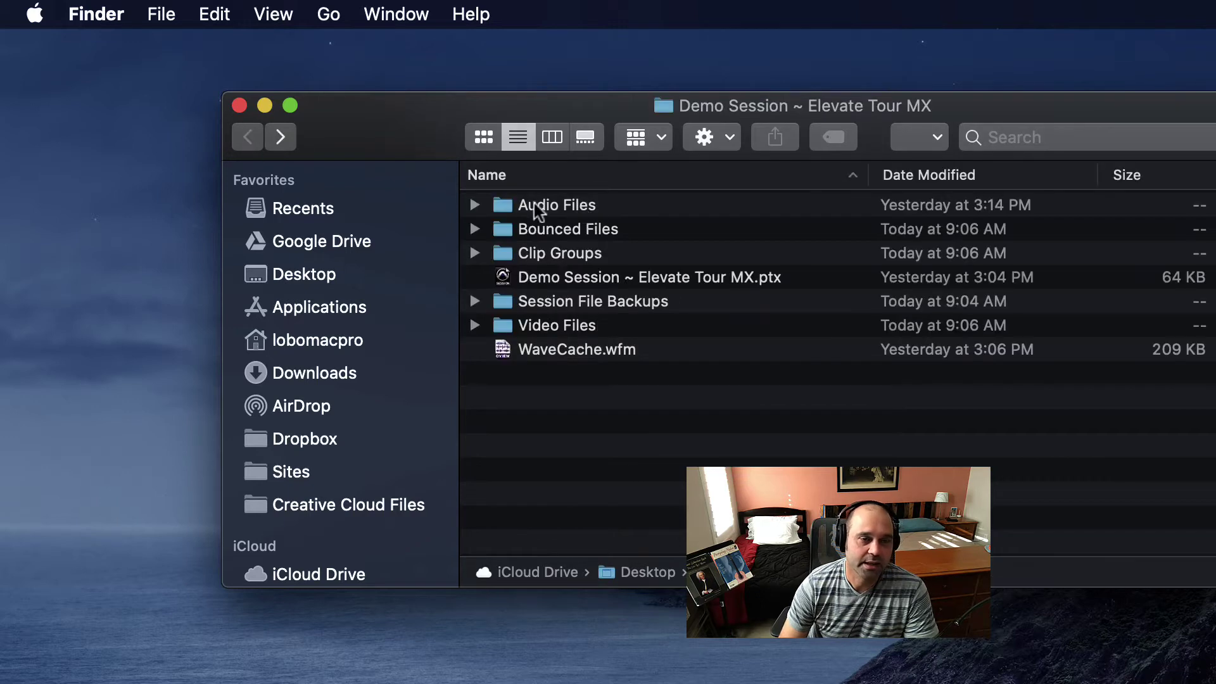
{"action": "double_click", "coordinate": [510, 230]}
{"action": "left_click", "coordinate": [248, 137]}
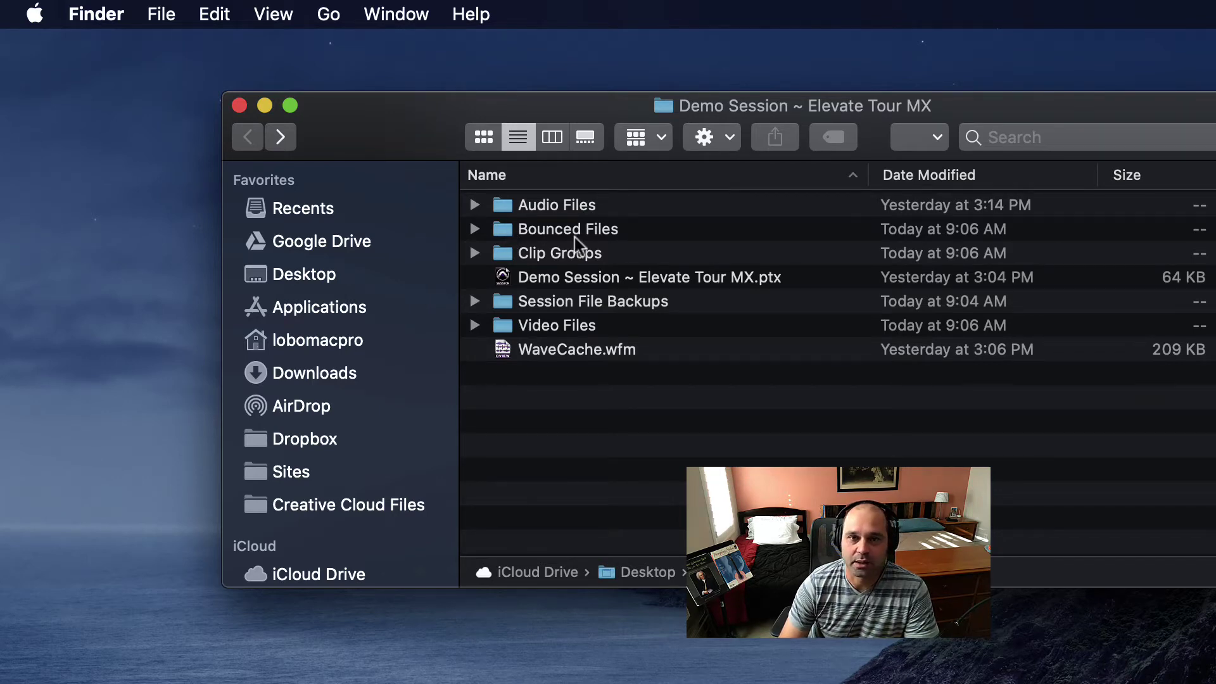
{"action": "double_click", "coordinate": [499, 252]}
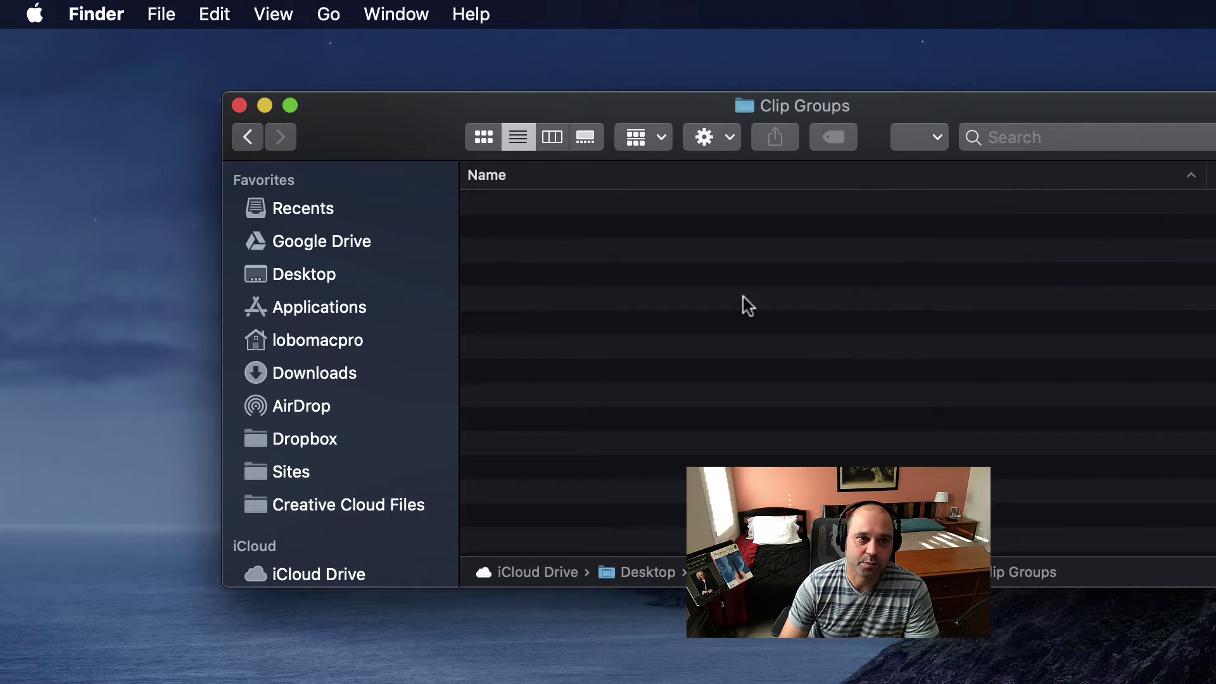
{"action": "left_click", "coordinate": [247, 137]}
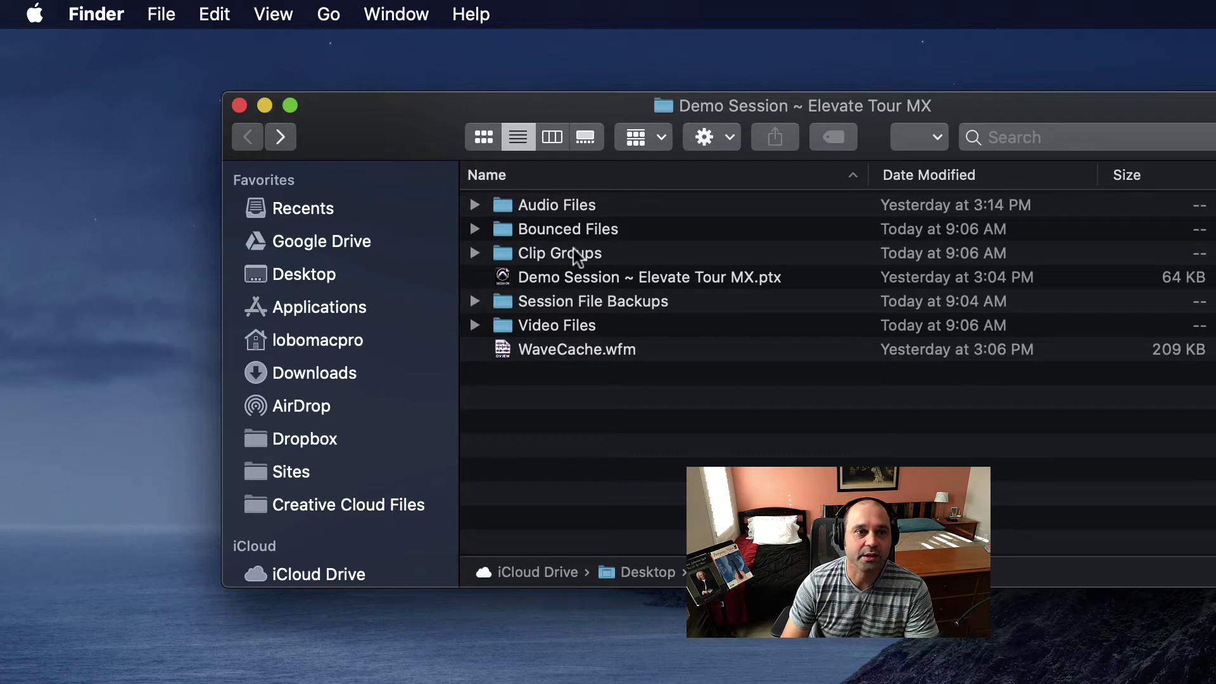
Step: Highlight the Demo Session ~ Elevate Tour MX.ptx file and review the recordings inside the Audio Files folder
{"action": "left_click", "coordinate": [499, 276]}
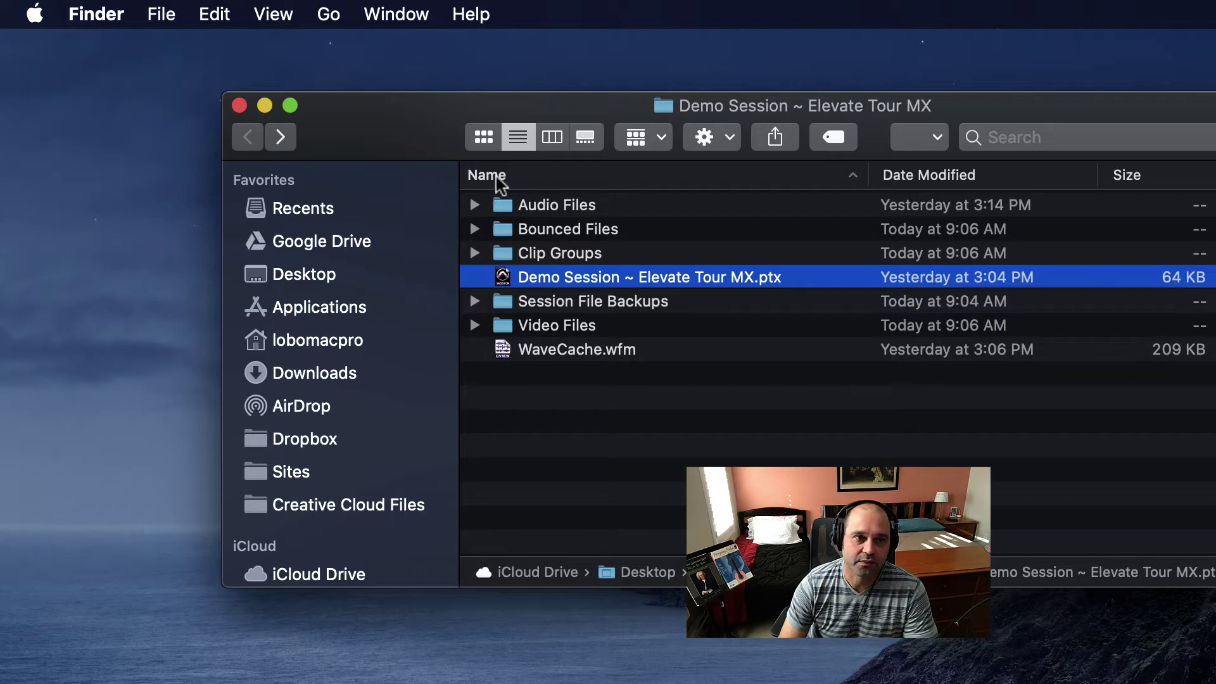
{"action": "double_click", "coordinate": [521, 207]}
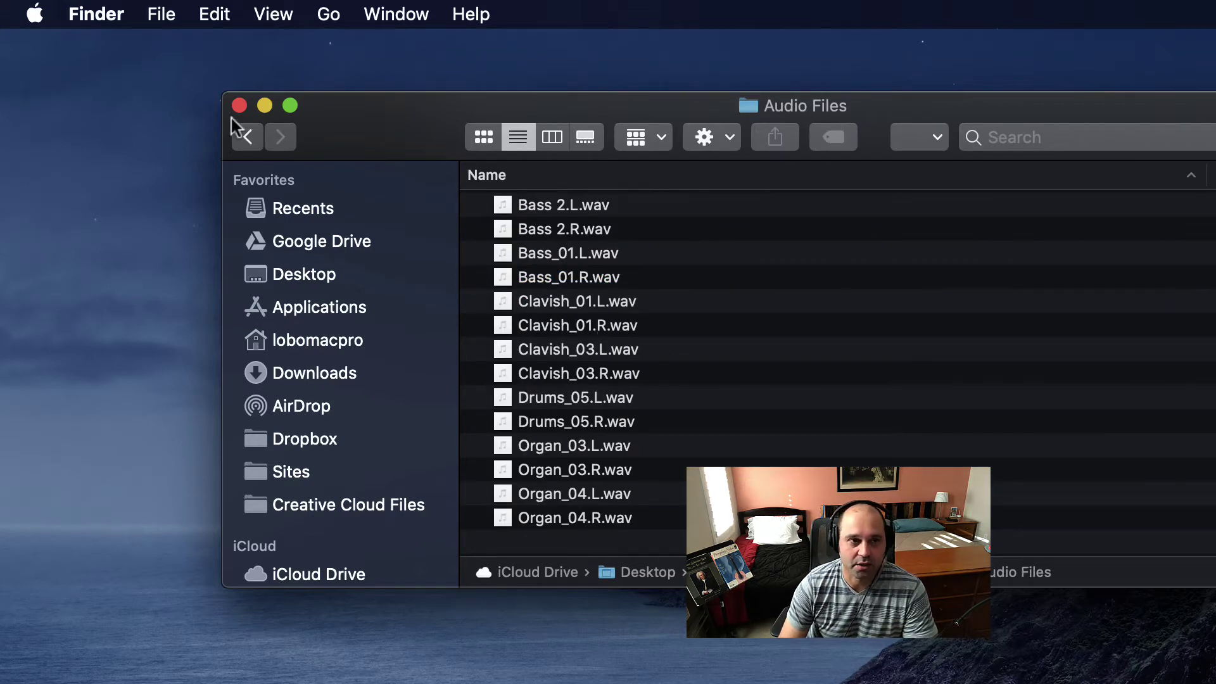
{"action": "left_click", "coordinate": [247, 136]}
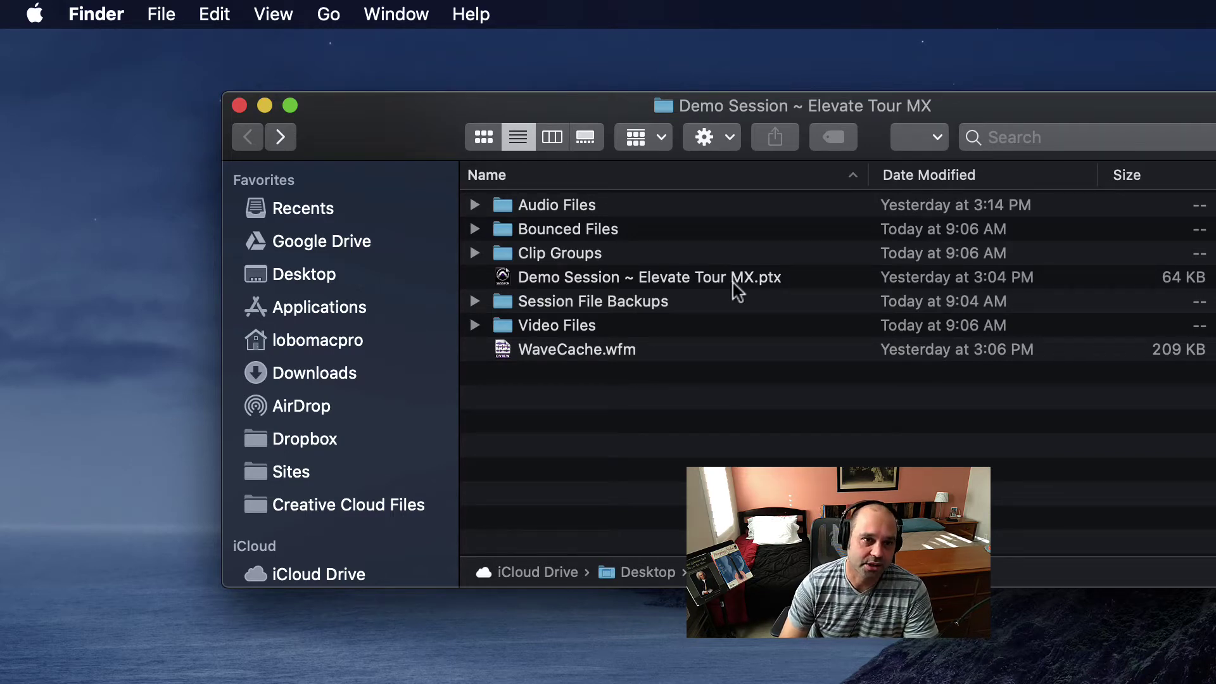
Step: Compare the Demo Session ~ Elevate Tour MX.ptx session file with the Audio Files and Video Files folders by highlighting them in turn
{"action": "left_click", "coordinate": [506, 279]}
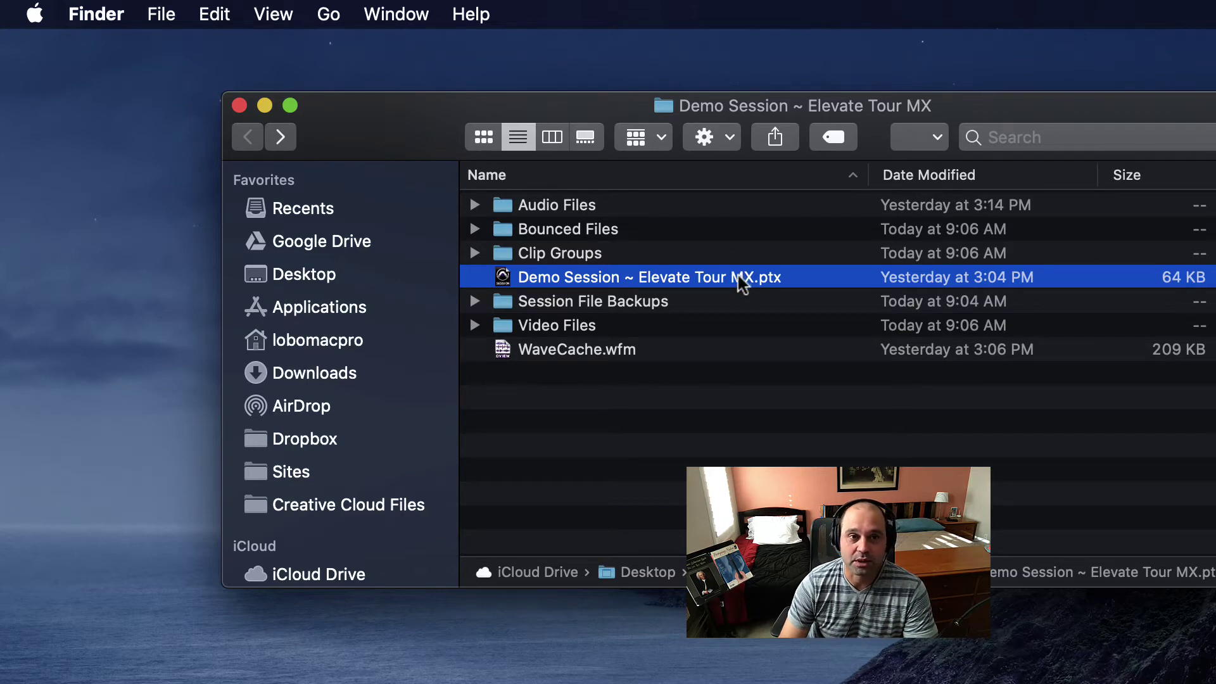
{"action": "left_click", "coordinate": [611, 201]}
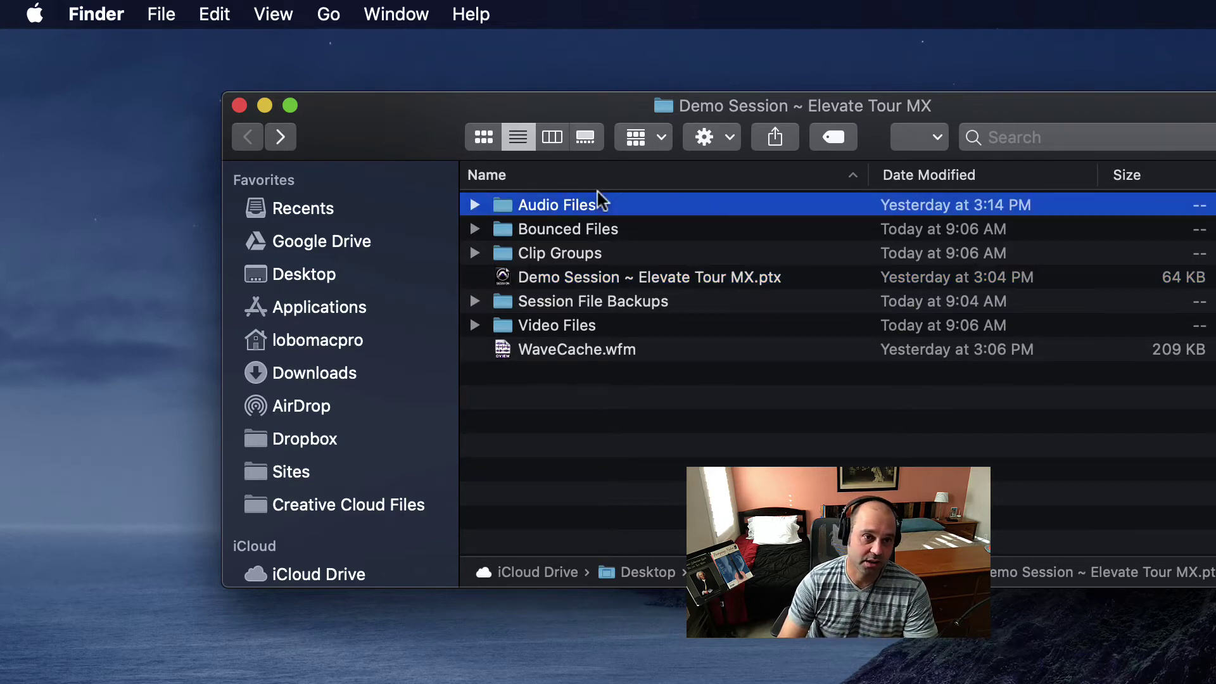
{"action": "left_click", "coordinate": [644, 277]}
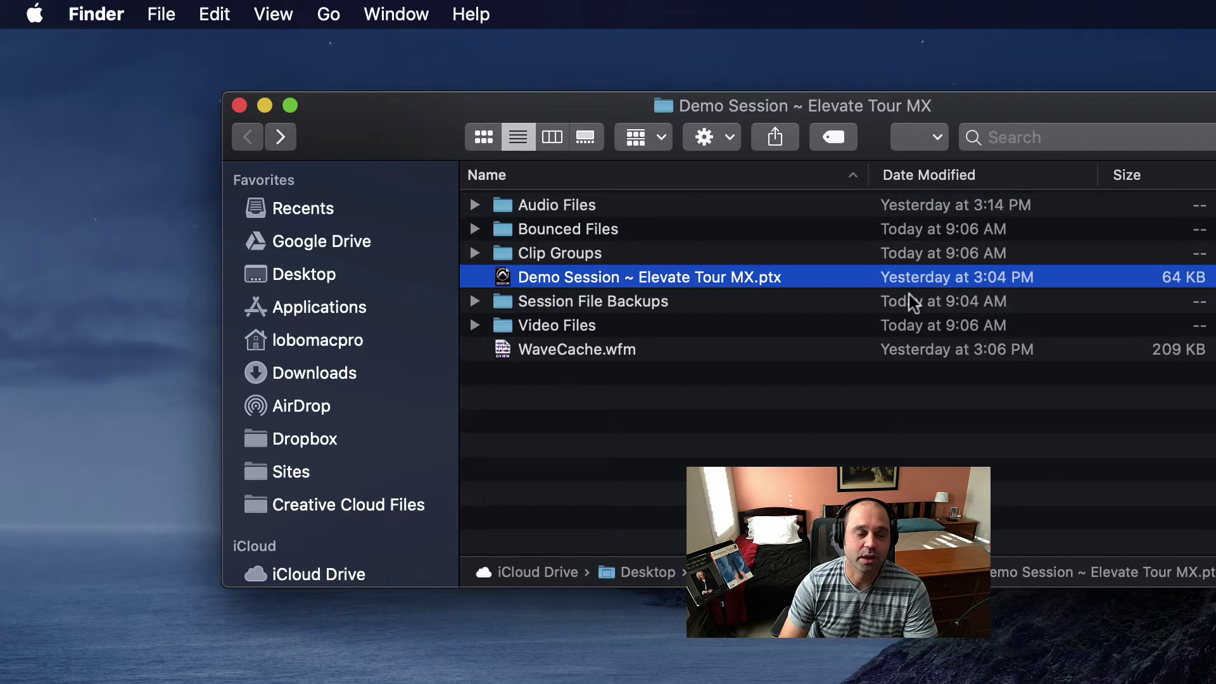
{"action": "left_click", "coordinate": [584, 326]}
{"action": "left_click", "coordinate": [723, 288]}
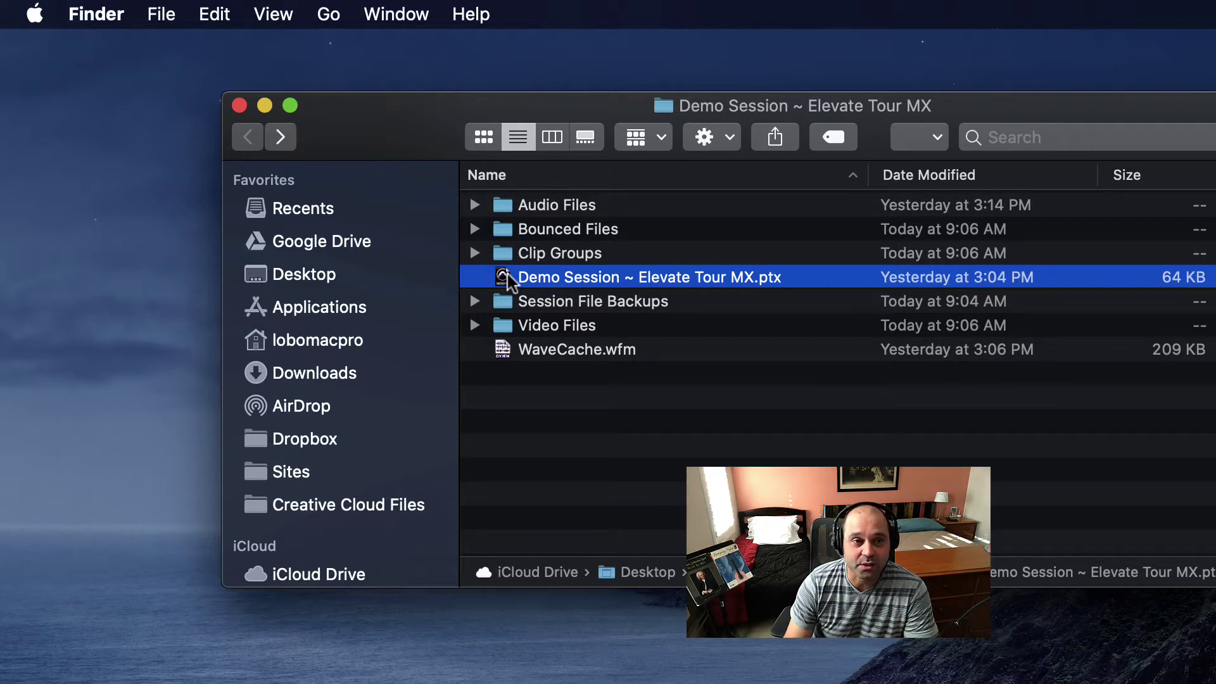
{"action": "left_click", "coordinate": [518, 207]}
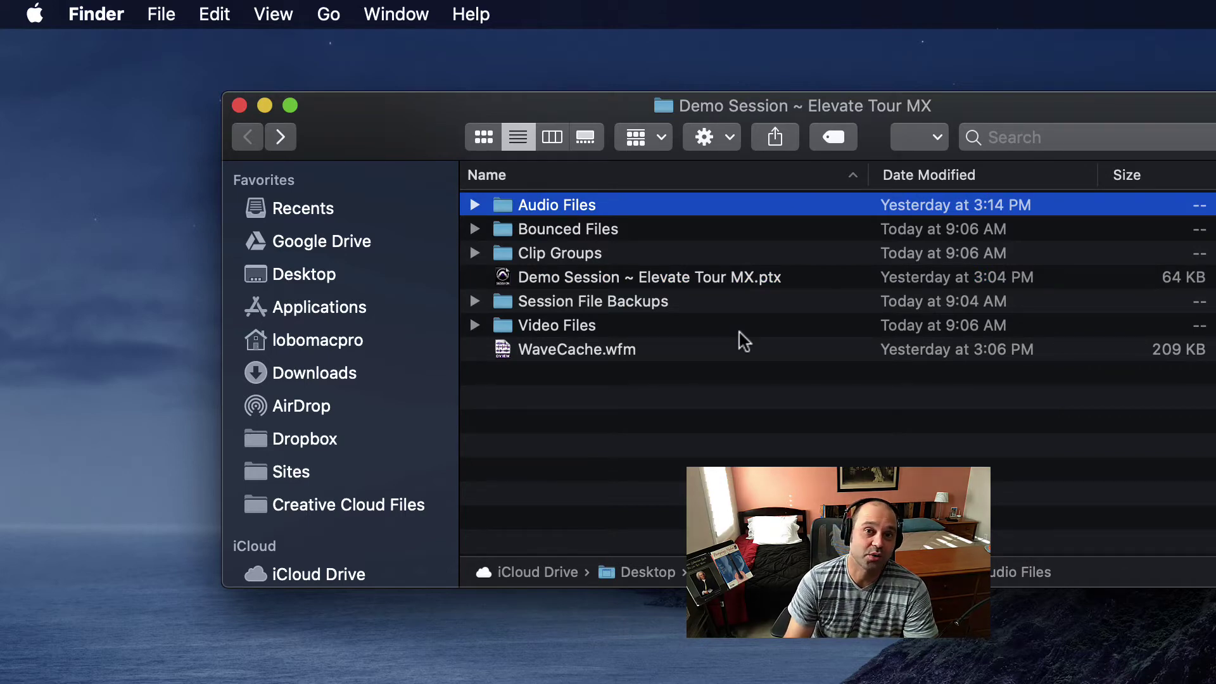
{"action": "left_click", "coordinate": [529, 278]}
{"action": "left_click", "coordinate": [919, 374]}
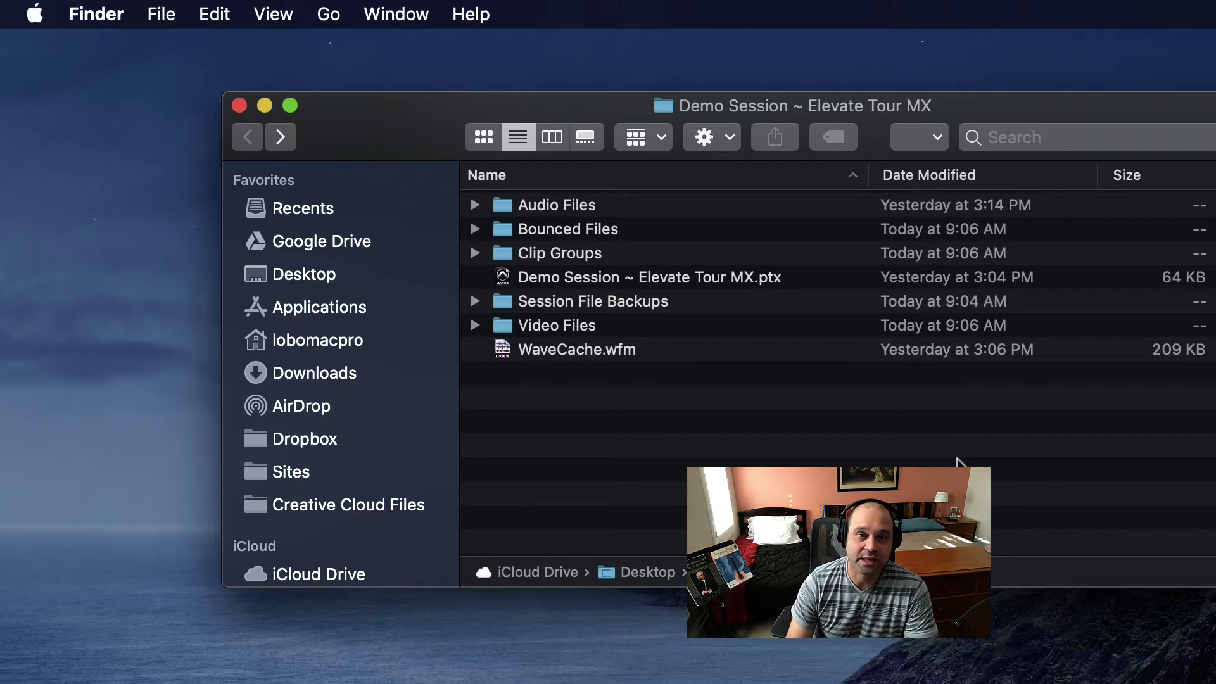
{"action": "left_click", "coordinate": [508, 277]}
{"action": "left_click", "coordinate": [634, 465]}
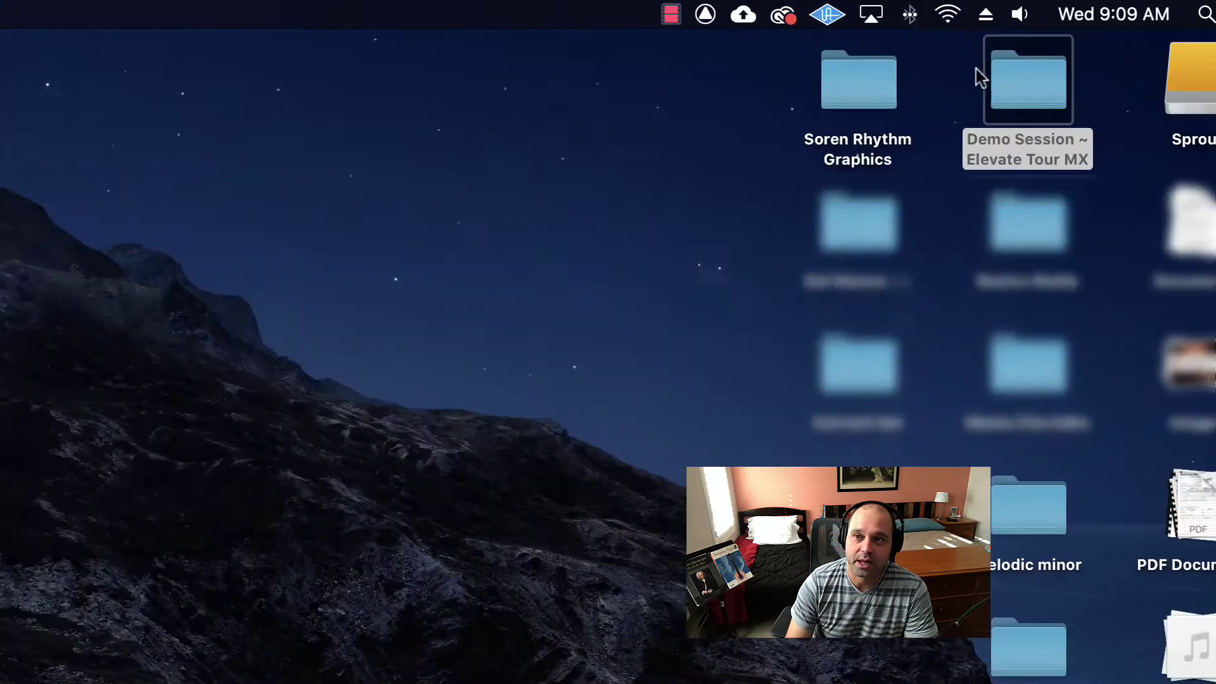
Step: Highlight the session folder on the desktop and all items inside it, and clear the selection
{"action": "left_click", "coordinate": [939, 48]}
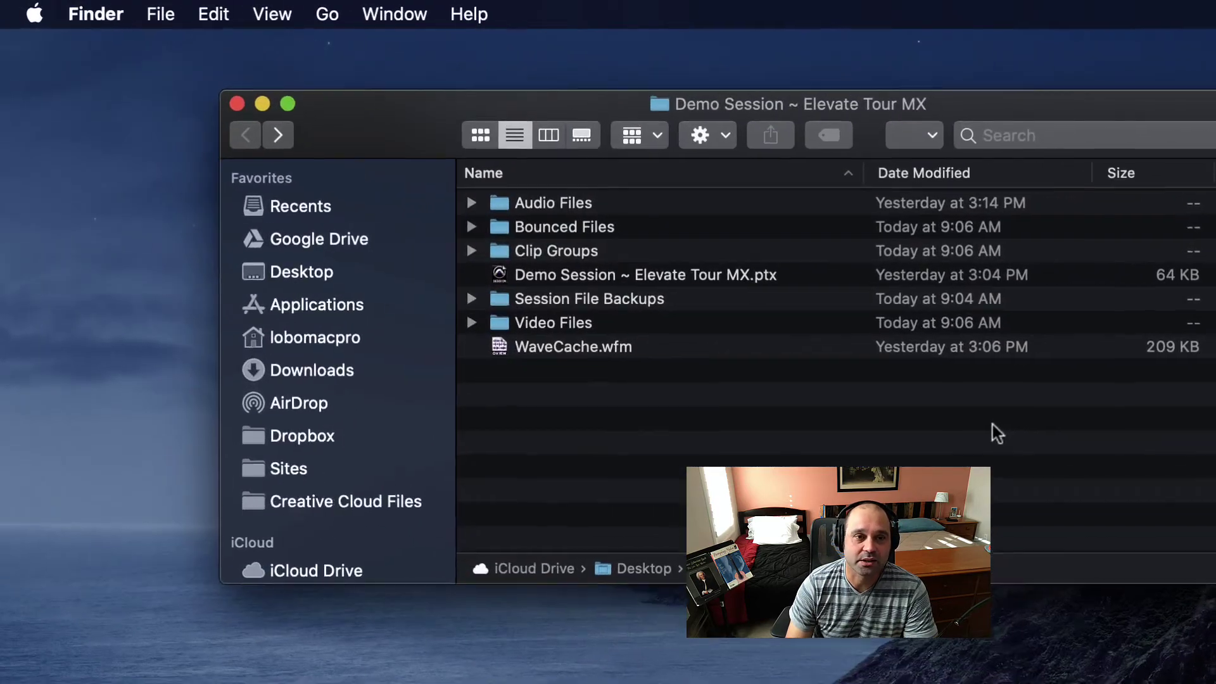
{"action": "left_click_drag", "start_coordinate": [877, 415], "coordinate": [505, 224]}
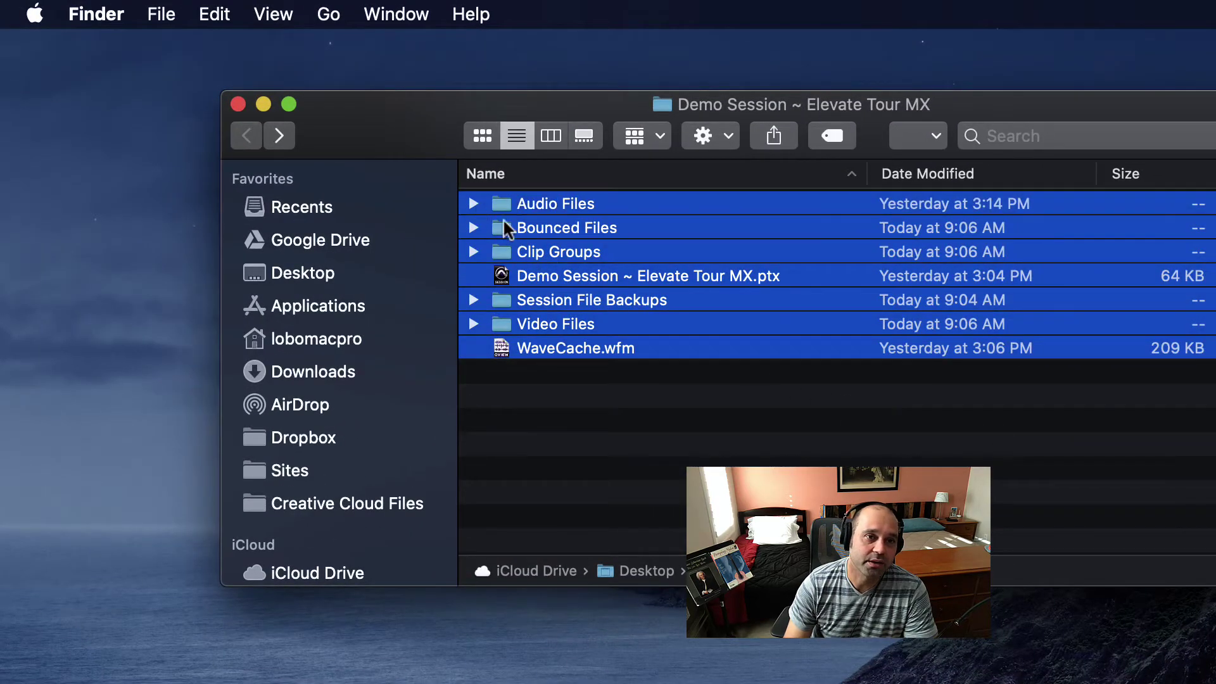
{"action": "left_click", "coordinate": [837, 446]}
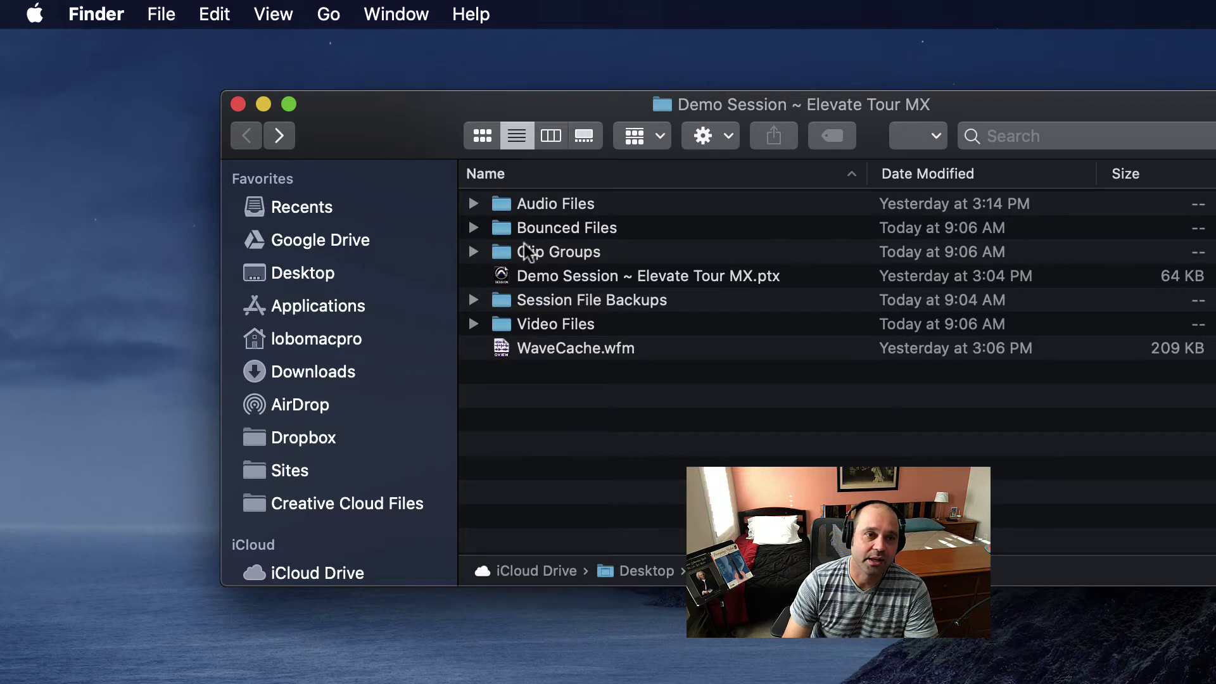
Step: Highlight the Demo Session ~ Elevate Tour MX.ptx file on its own and open the Audio Files folder to view its WAV files
{"action": "left_click", "coordinate": [510, 273]}
{"action": "left_click", "coordinate": [748, 407]}
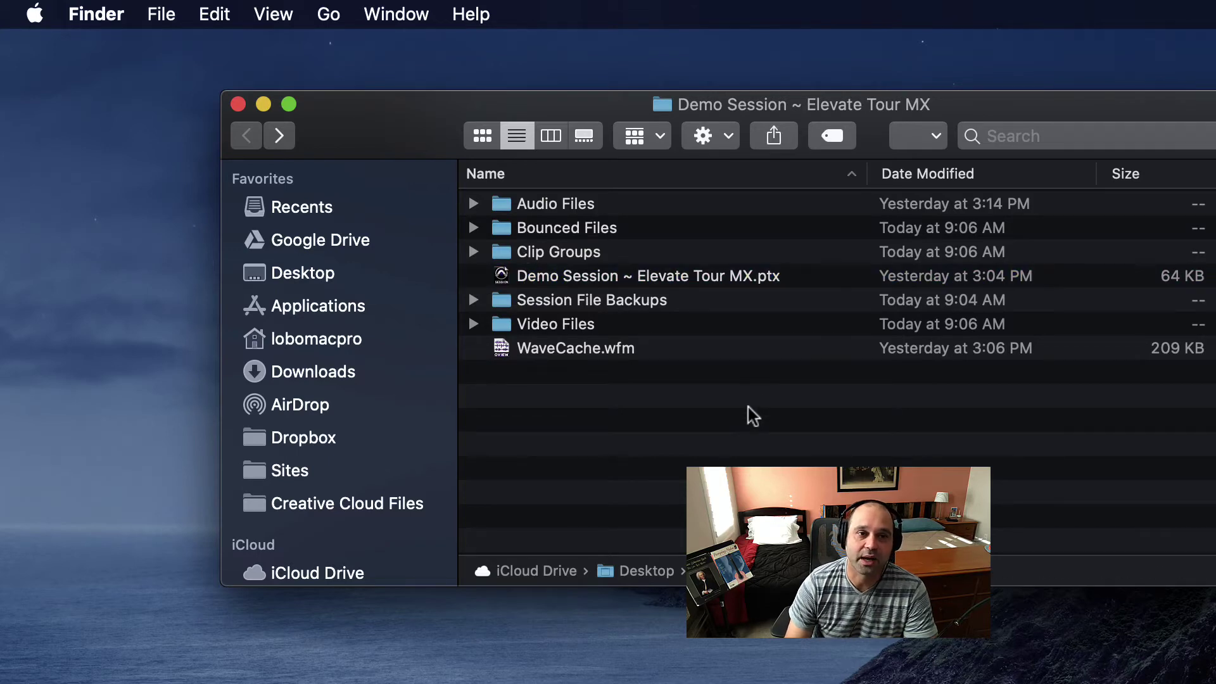
{"action": "left_click", "coordinate": [563, 279]}
{"action": "left_click", "coordinate": [808, 399]}
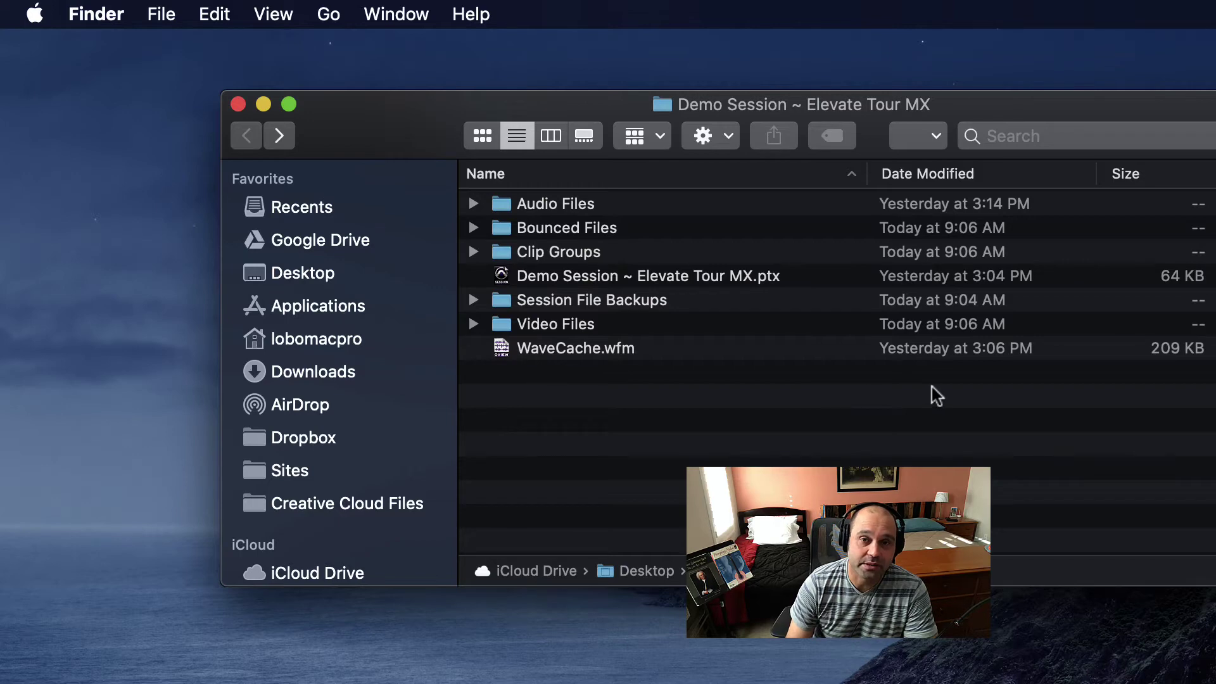
{"action": "left_click", "coordinate": [498, 277]}
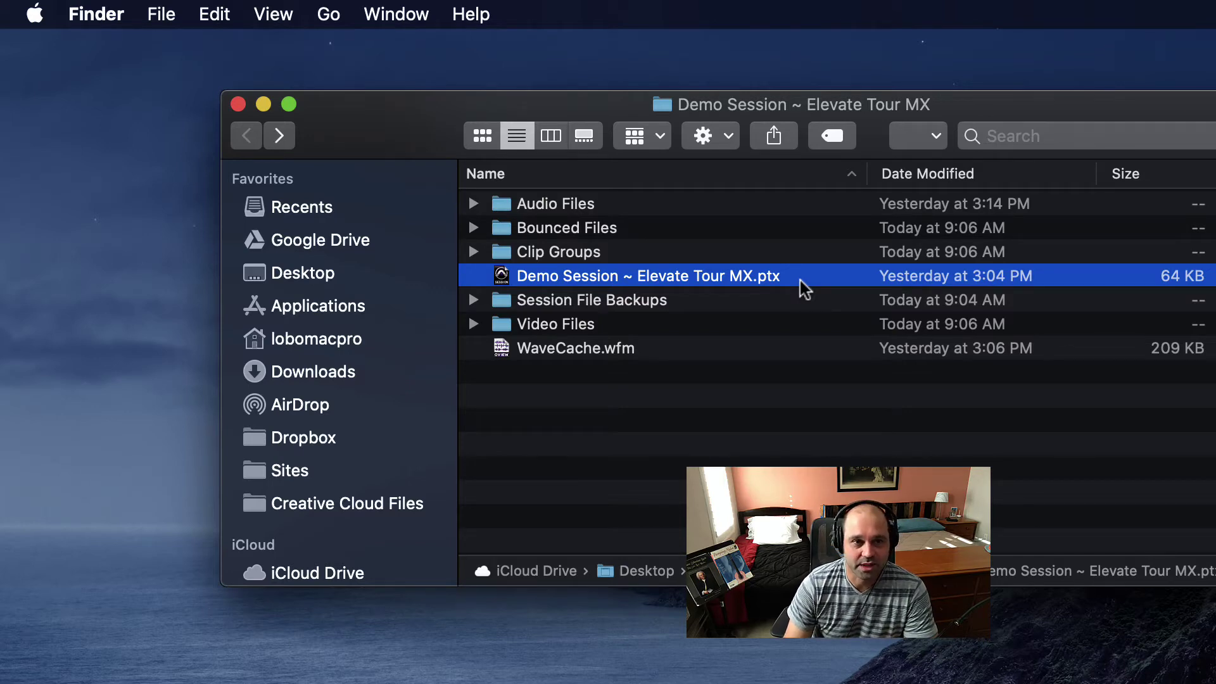
{"action": "double_click", "coordinate": [512, 212]}
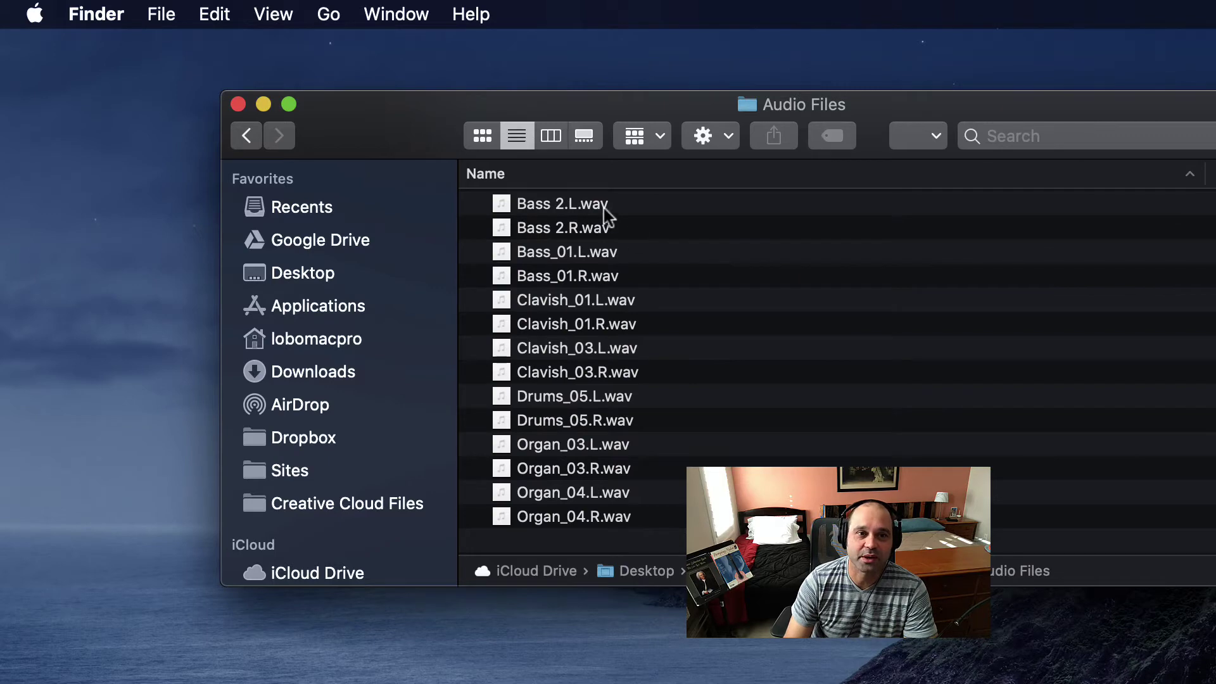
{"action": "scroll", "coordinate": [637, 301], "scroll_direction": "down", "scroll_amount": 1}
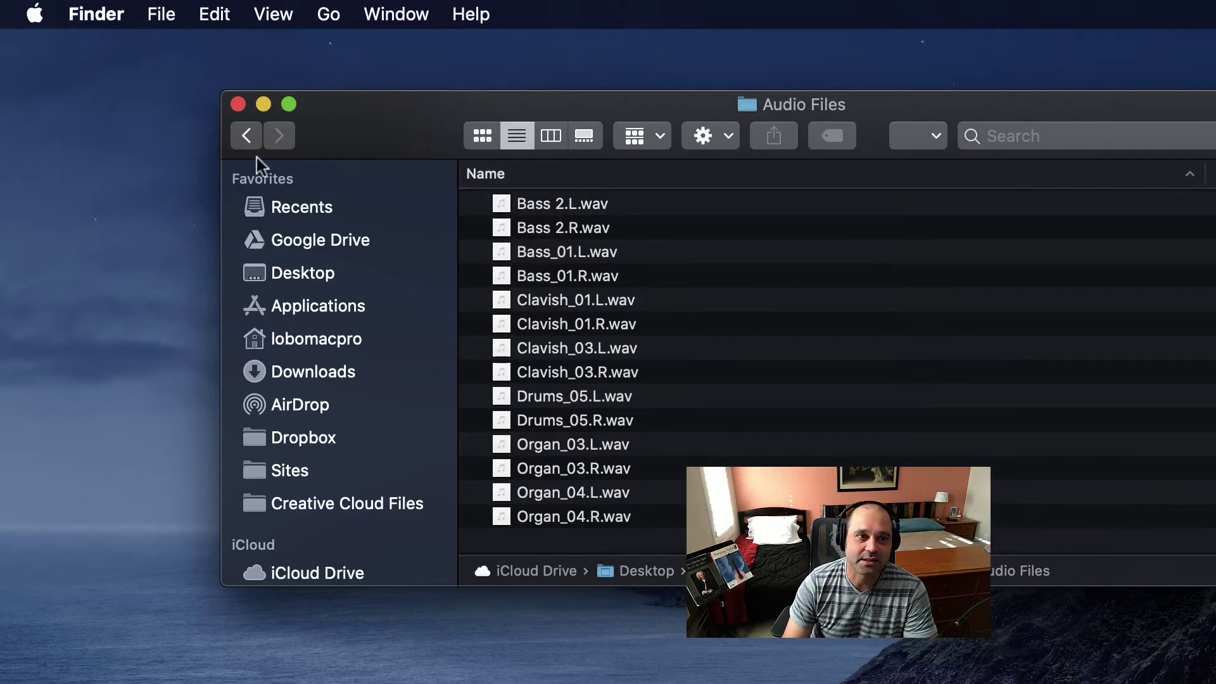
Step: Go back and forth between the session folder and its Audio Files folder to compare their contents, ending in the session folder
{"action": "left_click", "coordinate": [247, 135]}
{"action": "left_click", "coordinate": [536, 203]}
{"action": "double_click", "coordinate": [537, 203]}
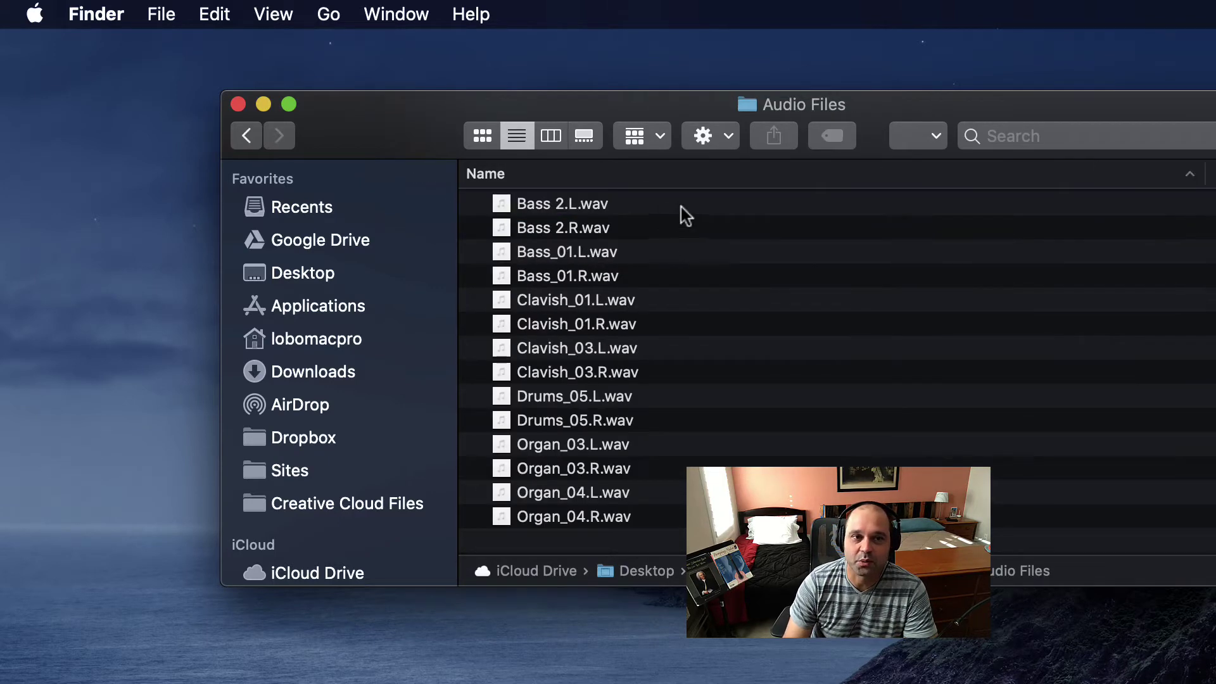
{"action": "left_click", "coordinate": [247, 136]}
{"action": "left_click", "coordinate": [529, 207]}
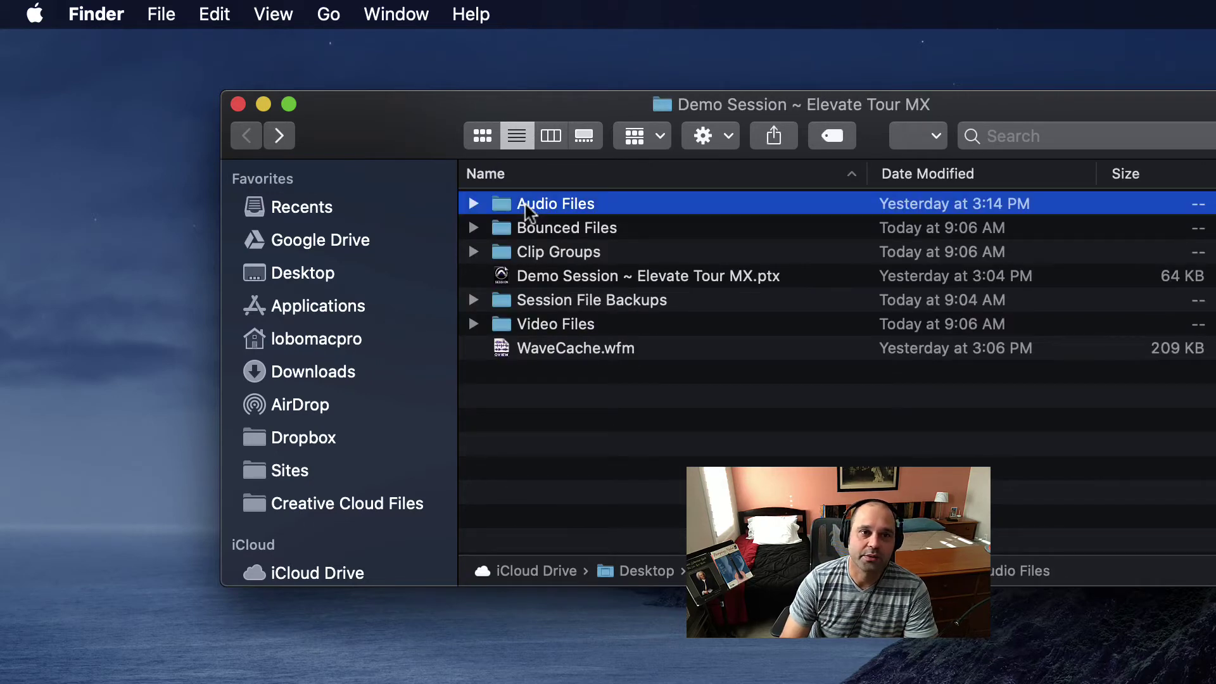
{"action": "double_click", "coordinate": [529, 208]}
{"action": "left_click", "coordinate": [248, 136]}
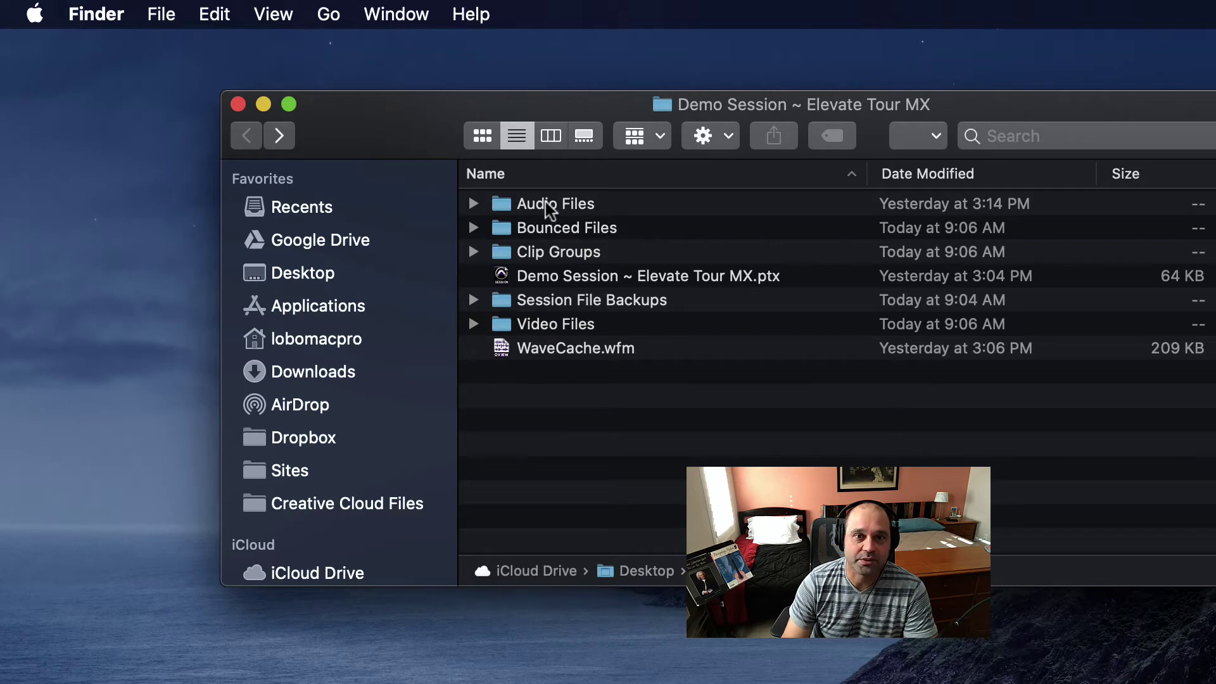
Step: Highlight the Demo Session ~ Elevate Tour MX.ptx file and view the WAV files in Audio Files, twice, returning to the session folder
{"action": "left_click", "coordinate": [637, 279]}
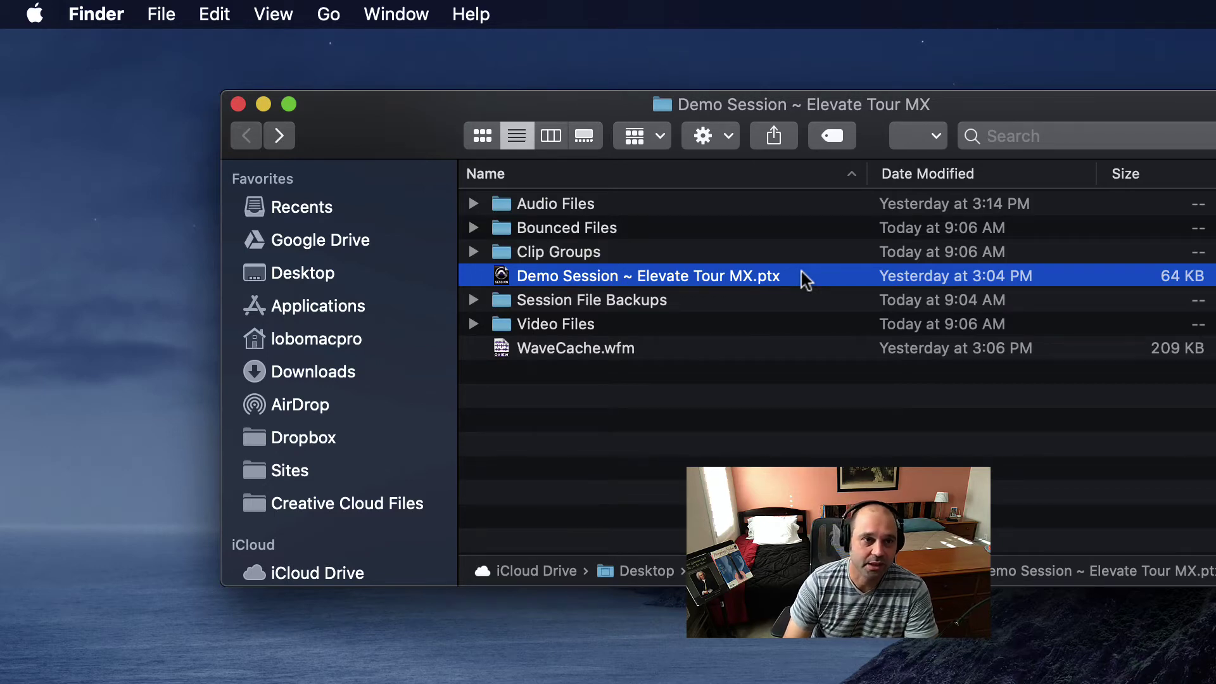
{"action": "double_click", "coordinate": [519, 209]}
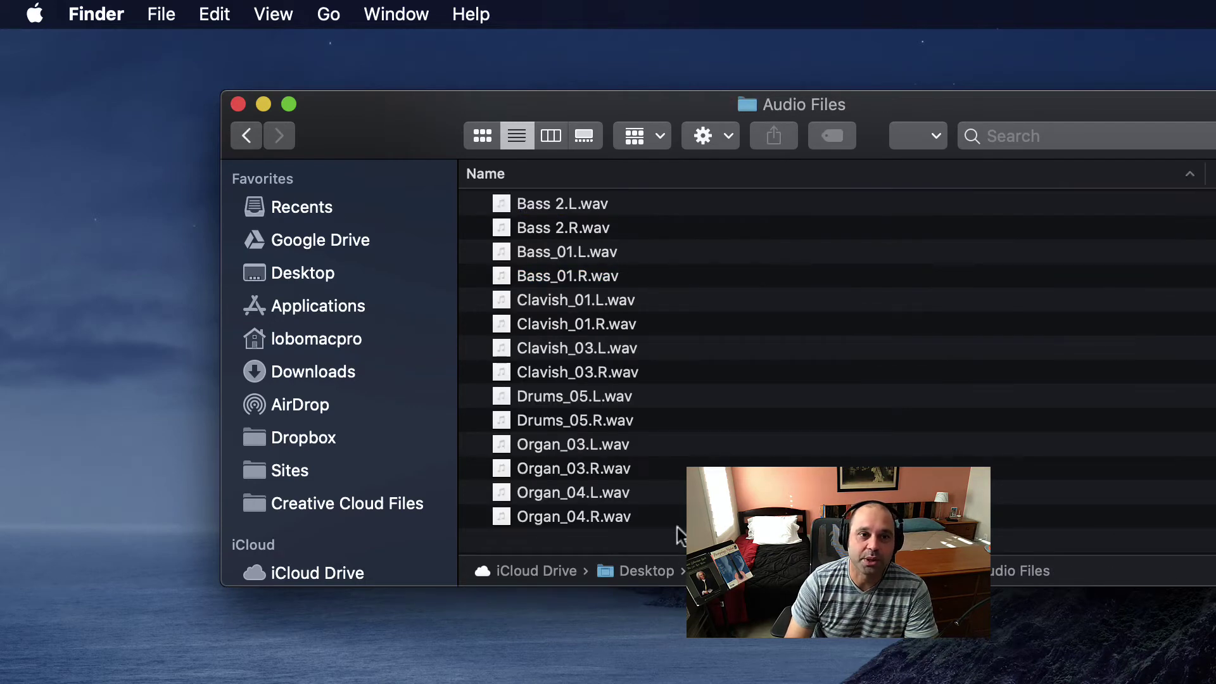
{"action": "left_click", "coordinate": [245, 135]}
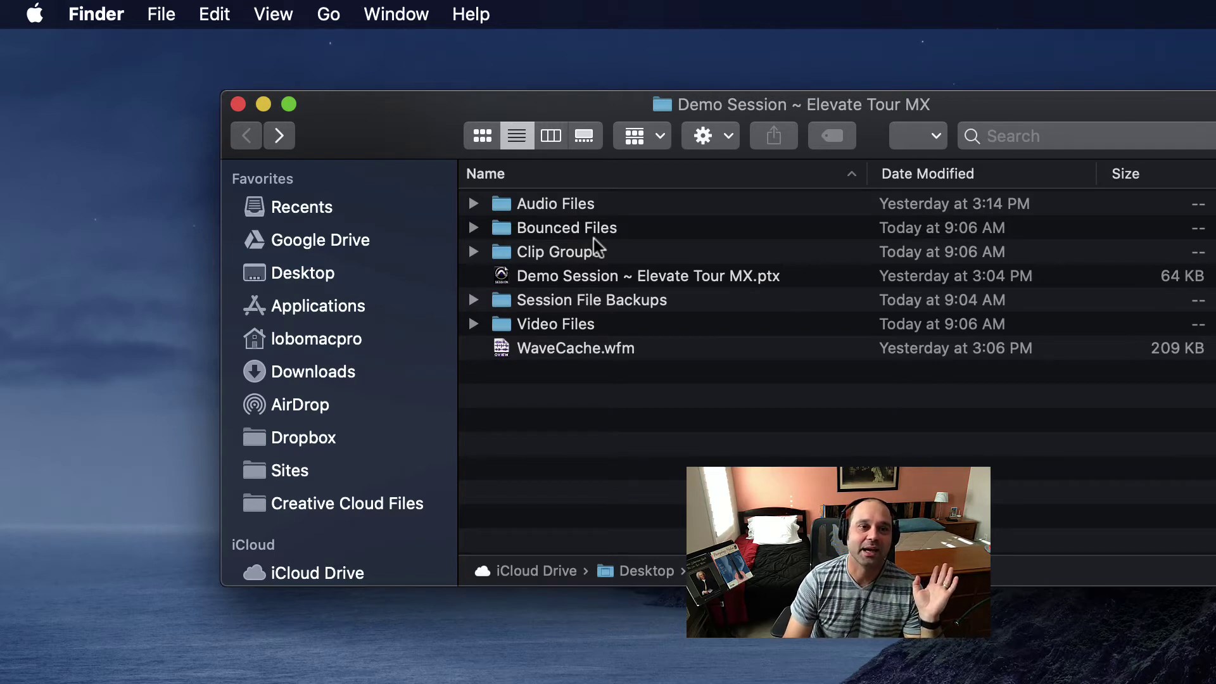
{"action": "left_click", "coordinate": [641, 278]}
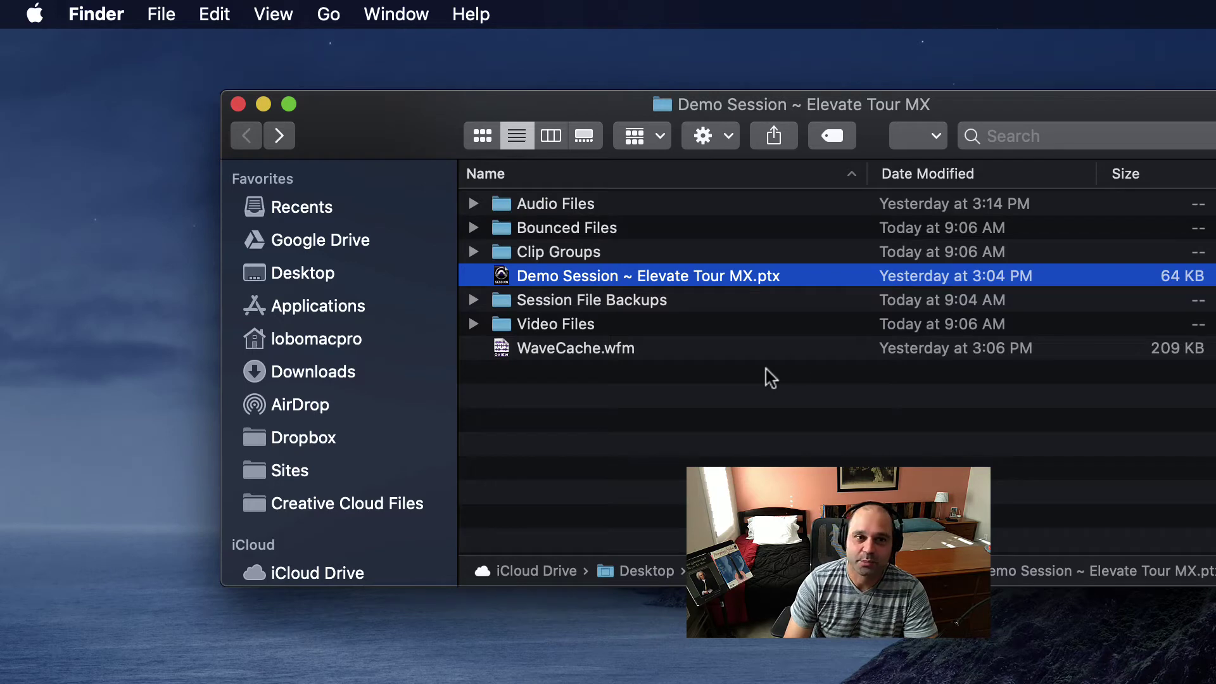
{"action": "double_click", "coordinate": [522, 202]}
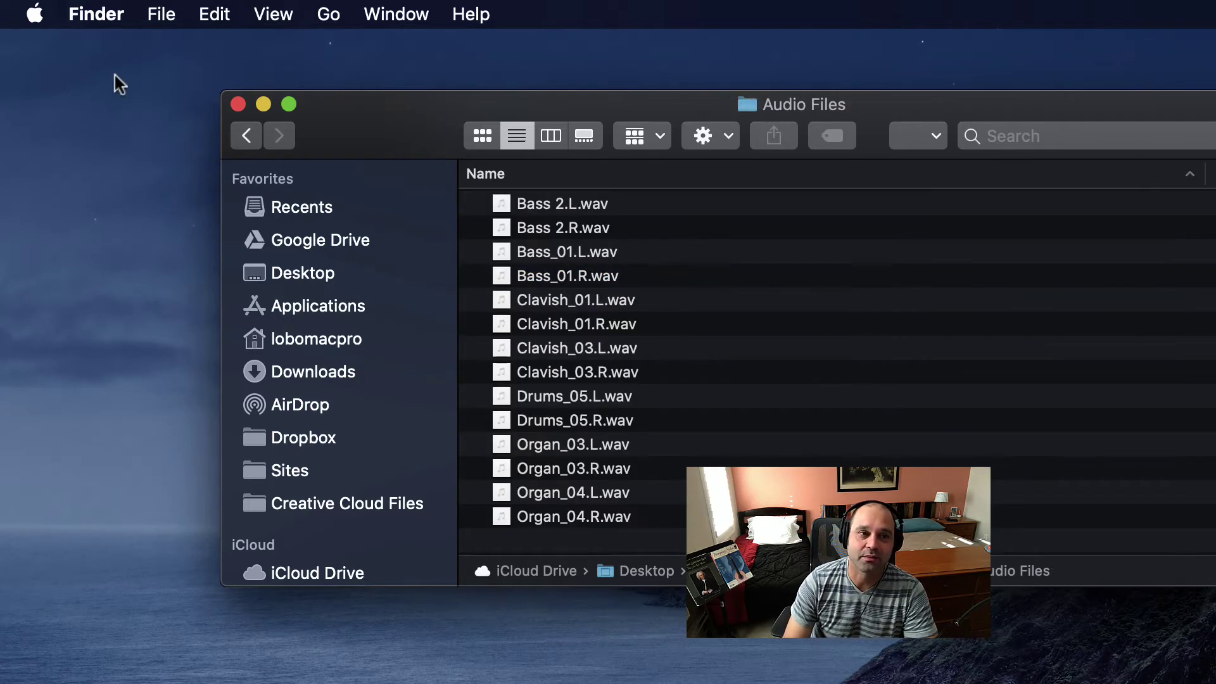
{"action": "left_click", "coordinate": [246, 134]}
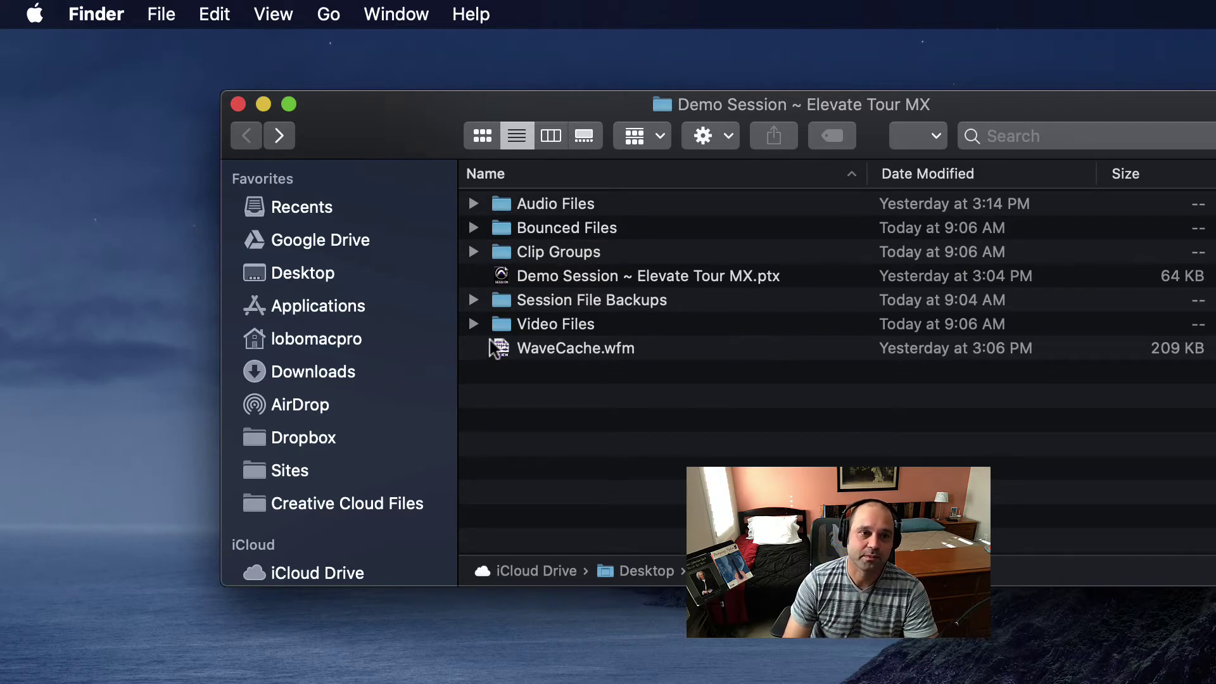
Step: View the contents of the Video Files and Session File Backups folders in turn, returning to the session folder after each
{"action": "double_click", "coordinate": [507, 326]}
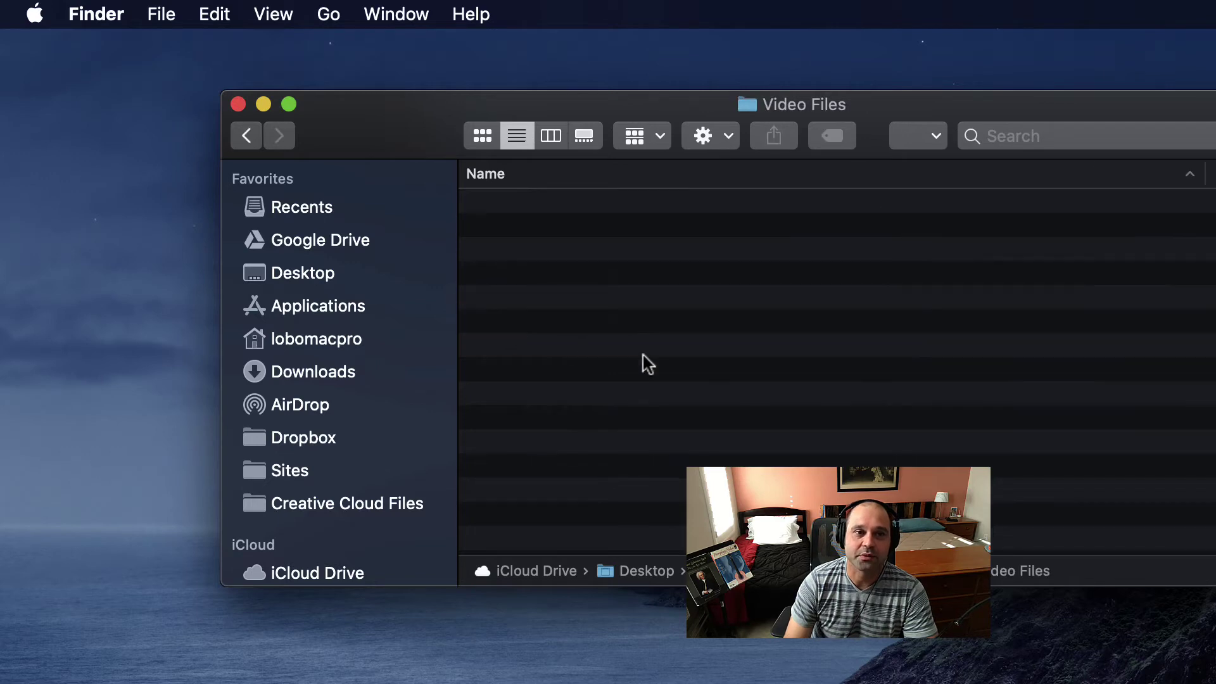
{"action": "left_click", "coordinate": [246, 135]}
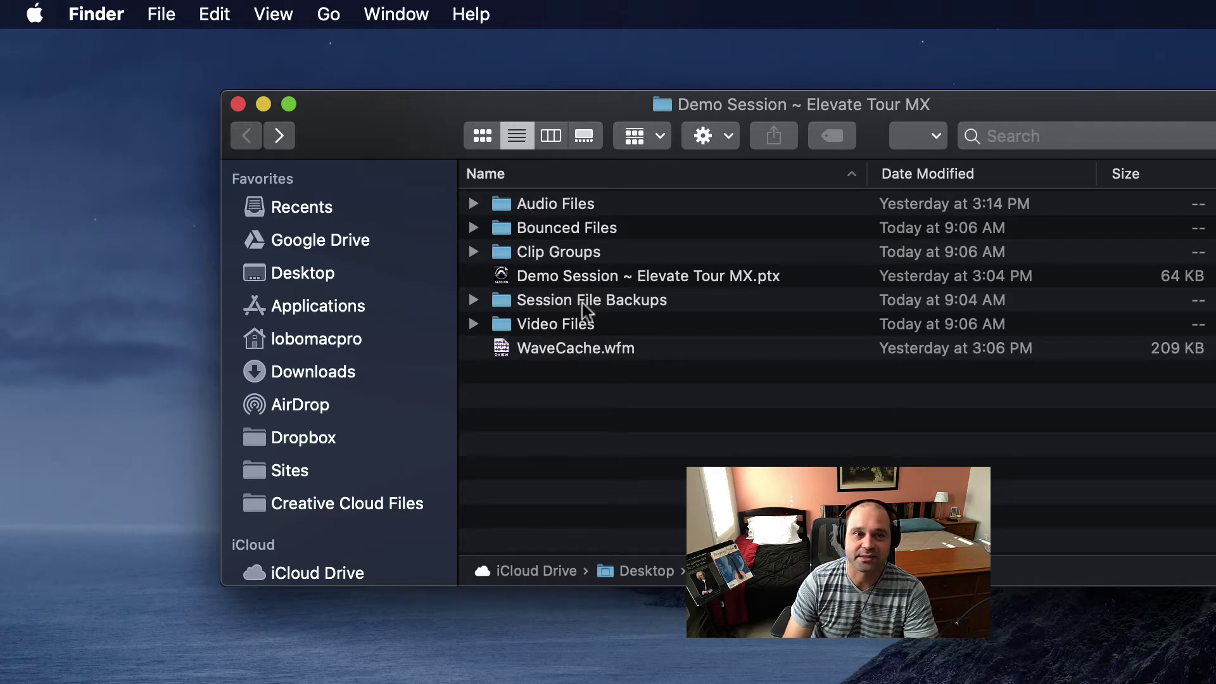
{"action": "double_click", "coordinate": [504, 309]}
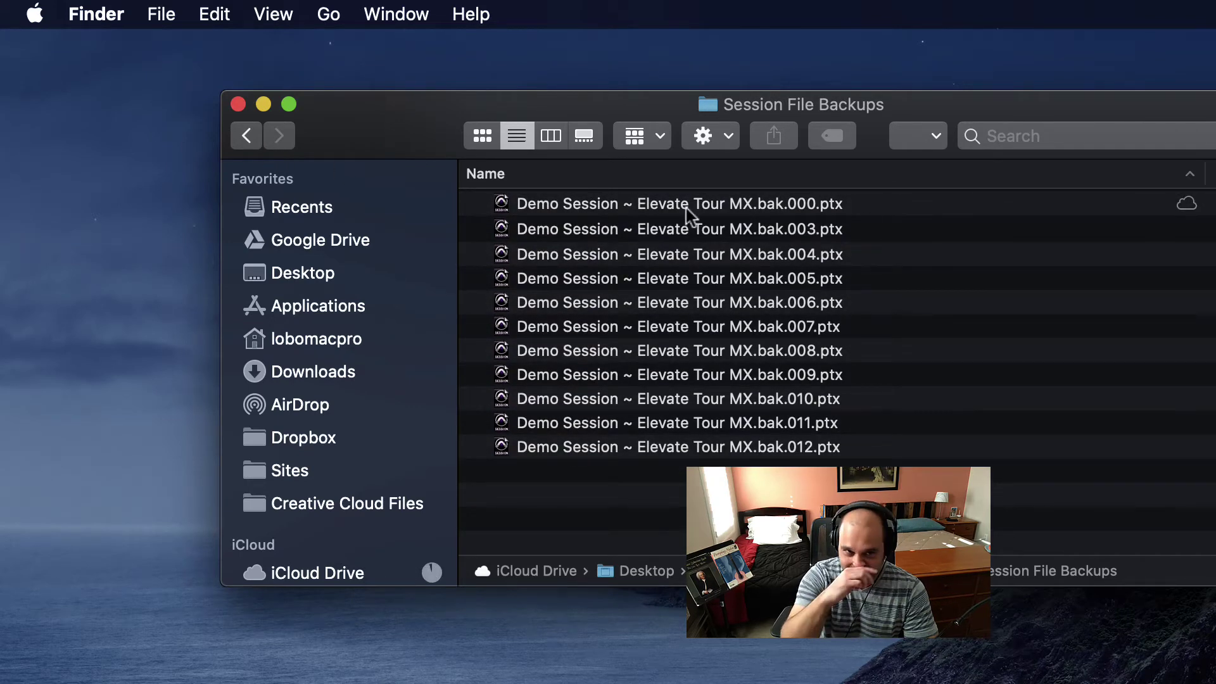
{"action": "left_click", "coordinate": [248, 138]}
Step: Highlight the main .ptx file, highlight backups bak.000, bak.003 and bak.004 inside Session File Backups, and return to the session folder
{"action": "left_click", "coordinate": [565, 277]}
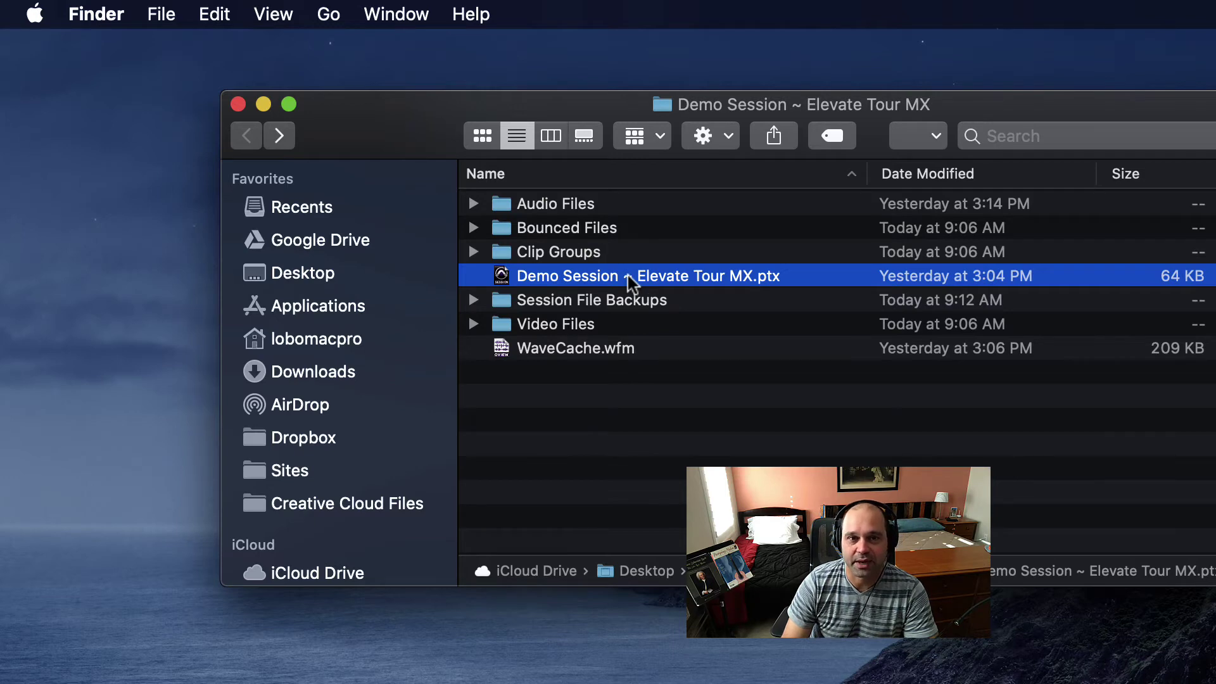
{"action": "left_click", "coordinate": [570, 300]}
{"action": "double_click", "coordinate": [570, 300]}
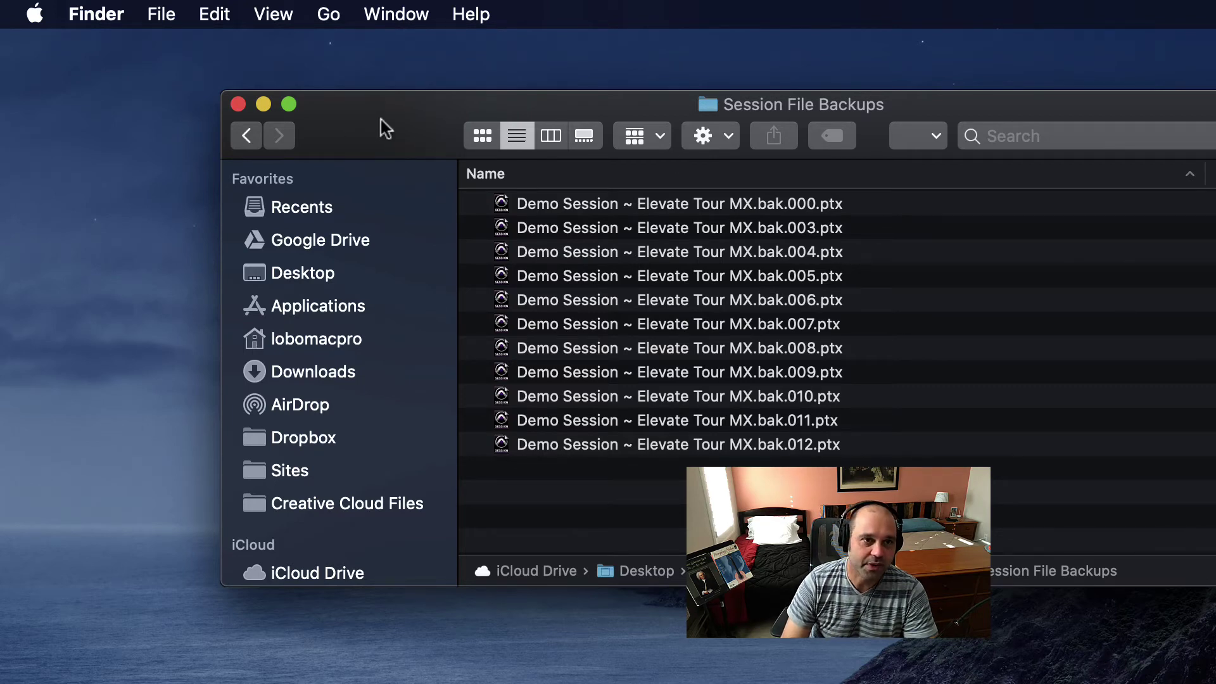
{"action": "left_click", "coordinate": [568, 207]}
{"action": "left_click", "coordinate": [591, 233]}
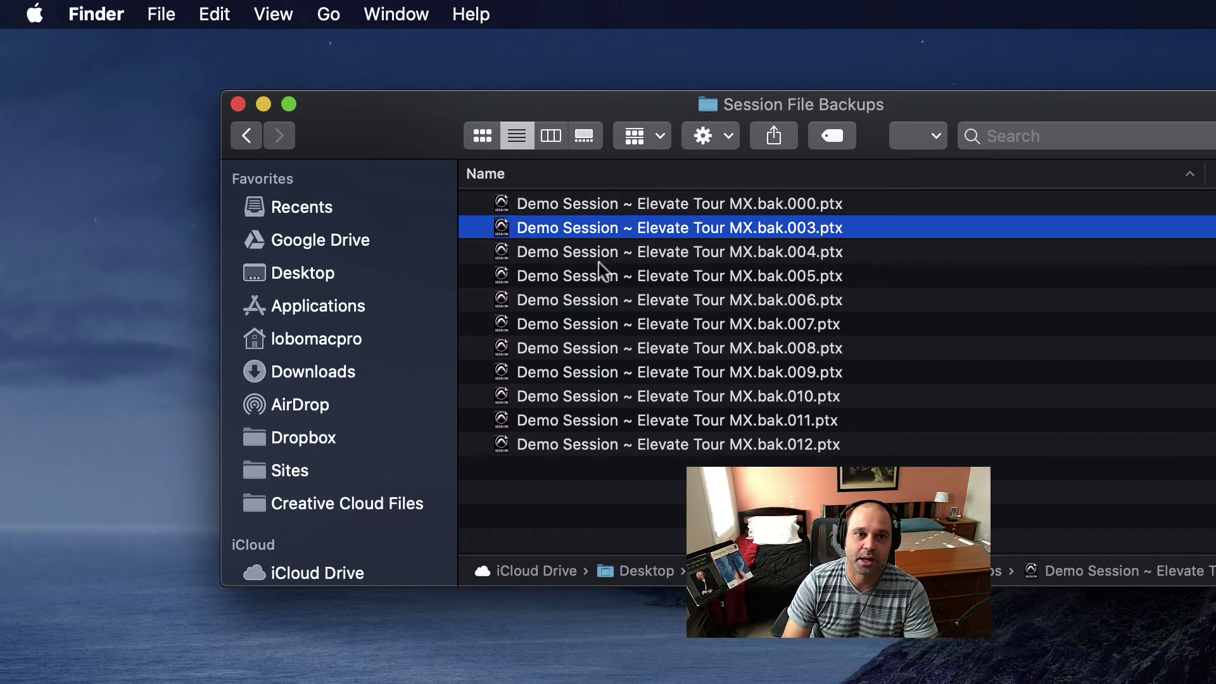
{"action": "left_click", "coordinate": [597, 260]}
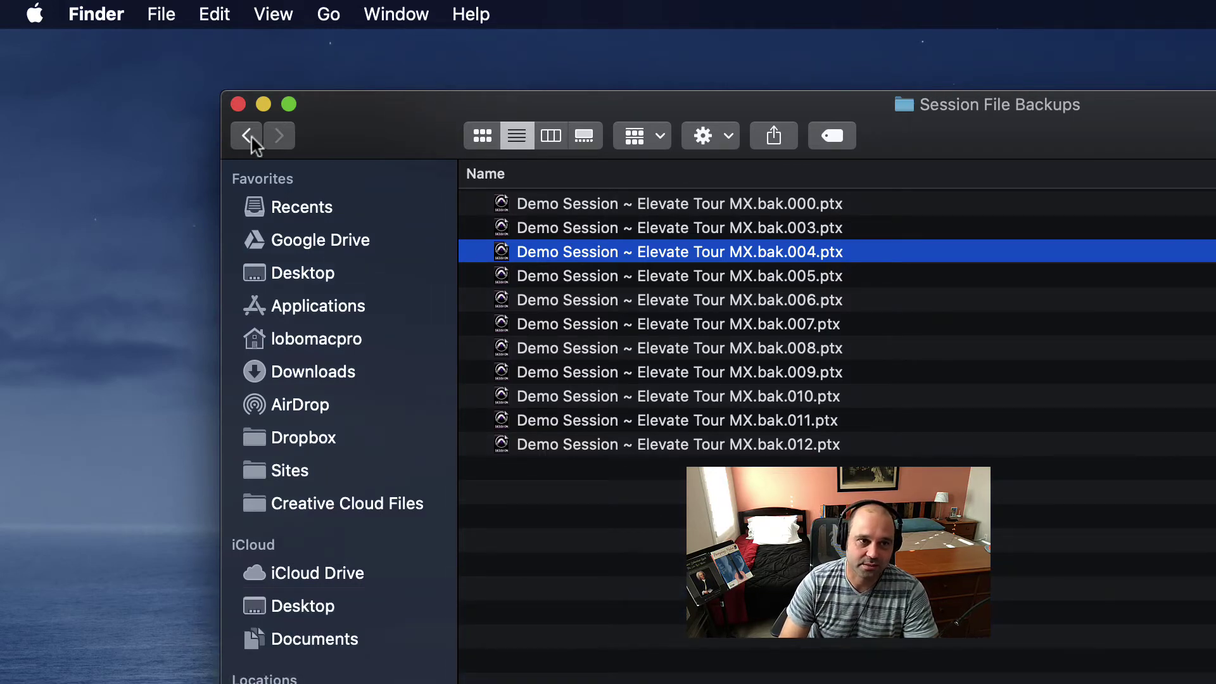
{"action": "left_click", "coordinate": [247, 136]}
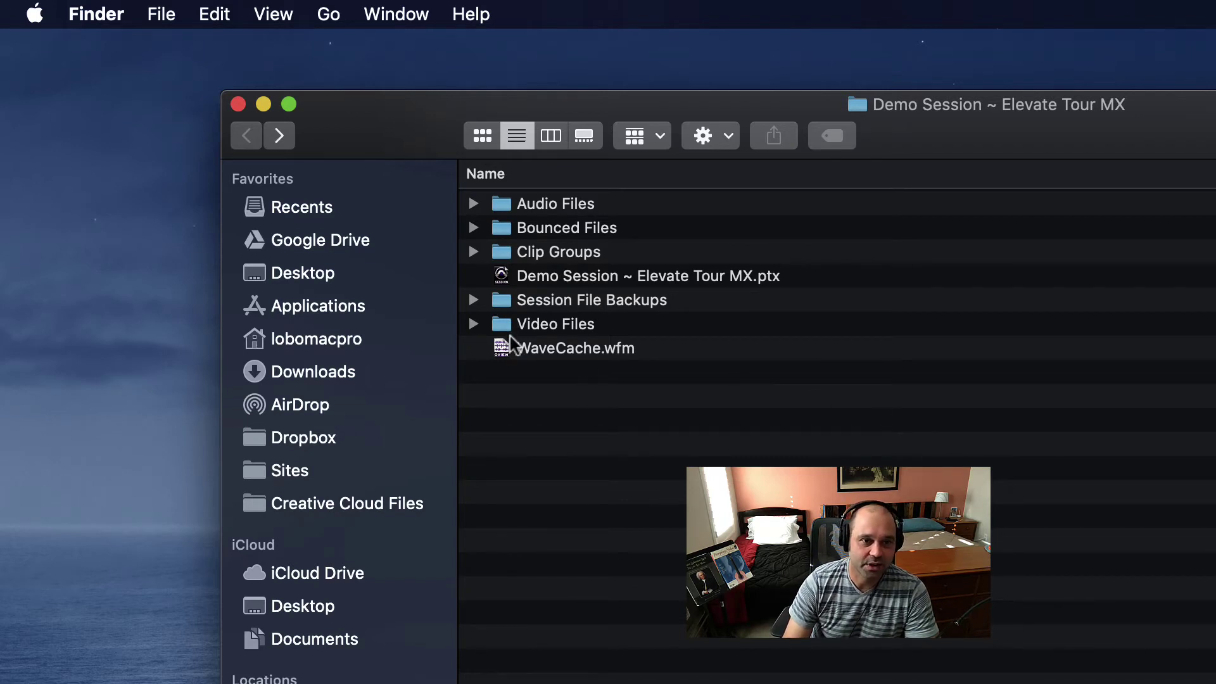
Step: Highlight the WaveCache.wfm file, and switch to Pro Tools to increase the Bass track's height in the Edit window
{"action": "left_click", "coordinate": [584, 352]}
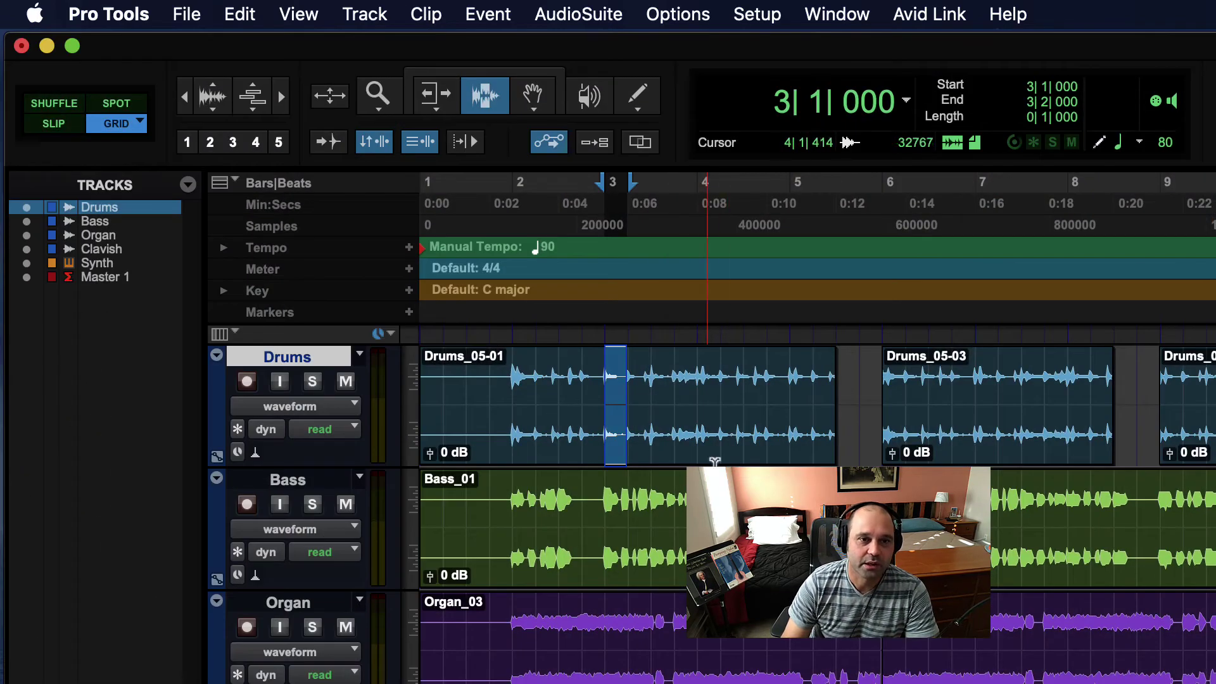
{"action": "left_click", "coordinate": [720, 526]}
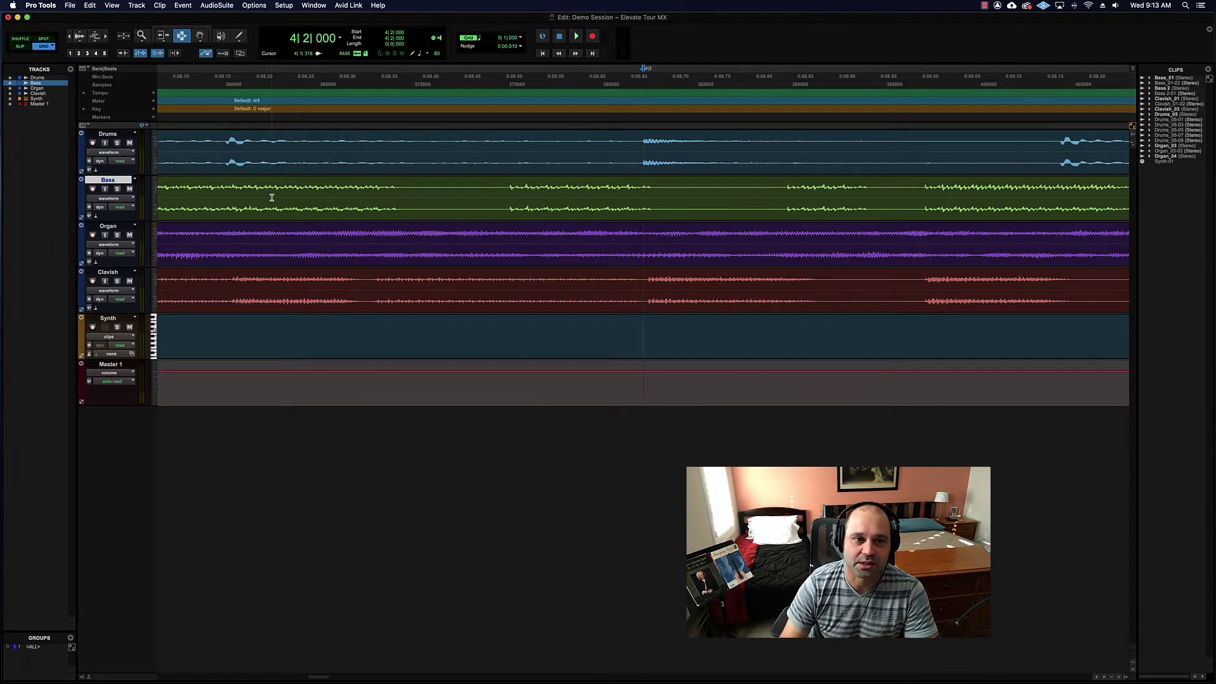
{"action": "left_click", "coordinate": [146, 197]}
{"action": "left_click", "coordinate": [171, 215]}
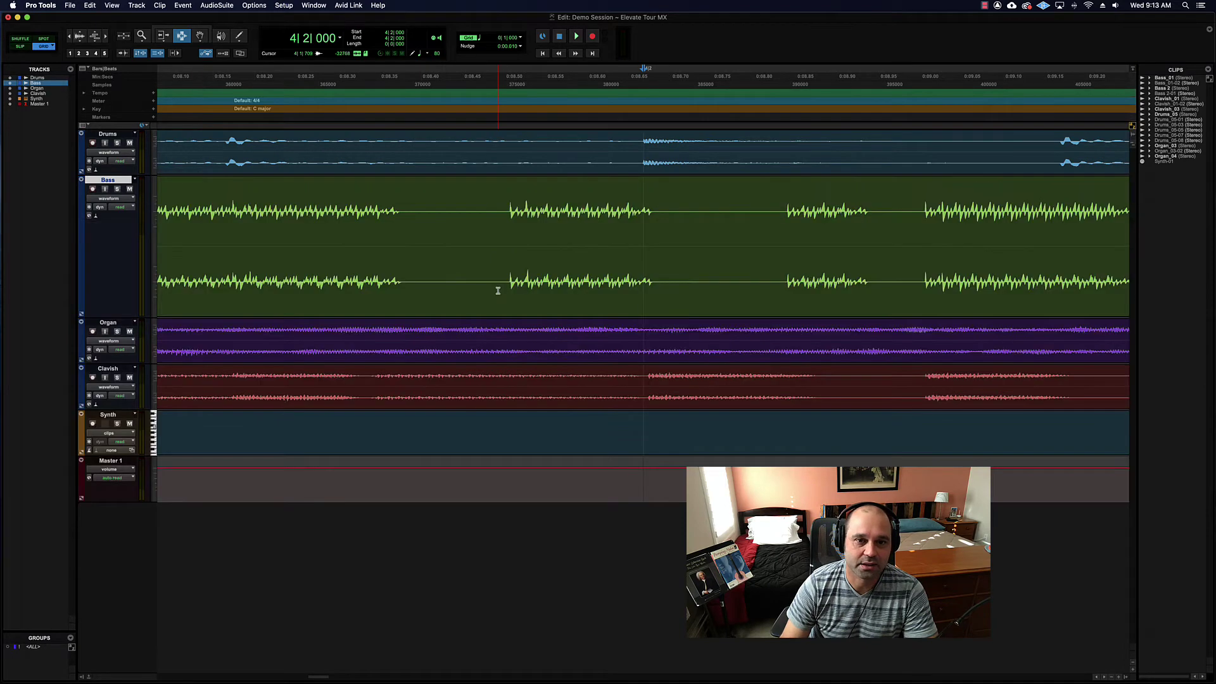
Step: Select the Bass waveform from 4|1|000 to 4|2|000 and move the selection up to the Drums track
{"action": "left_click_drag", "start_coordinate": [238, 213], "coordinate": [635, 222]}
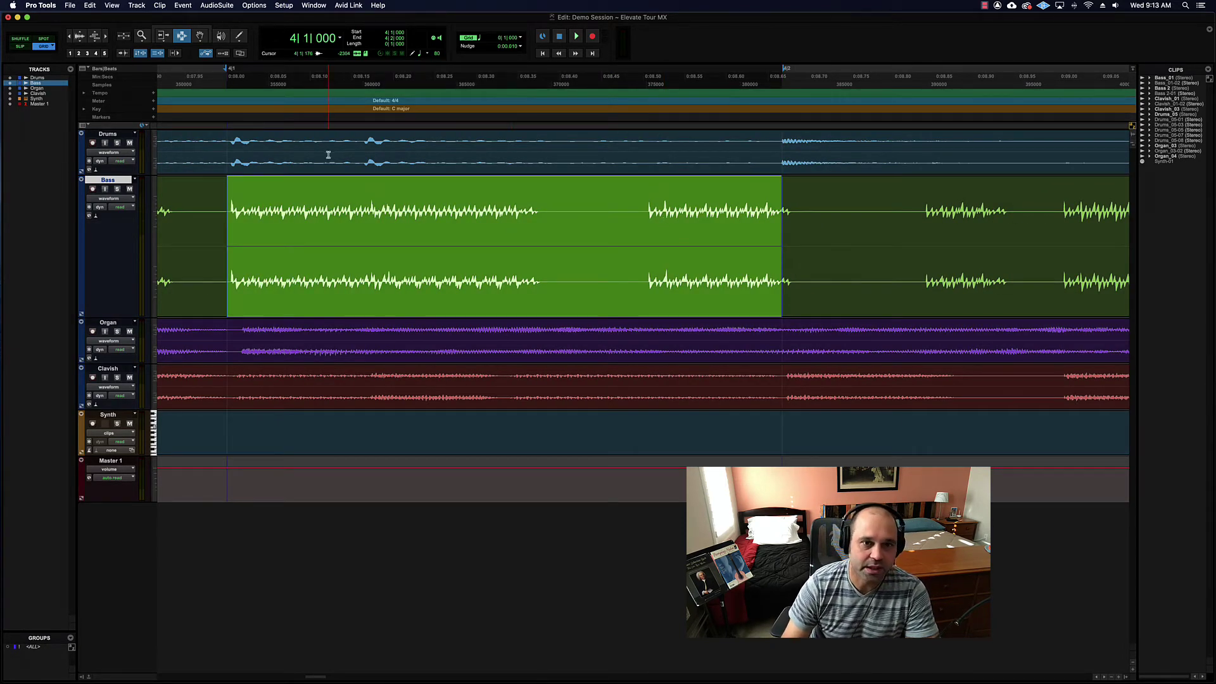
{"action": "key", "text": "p"}
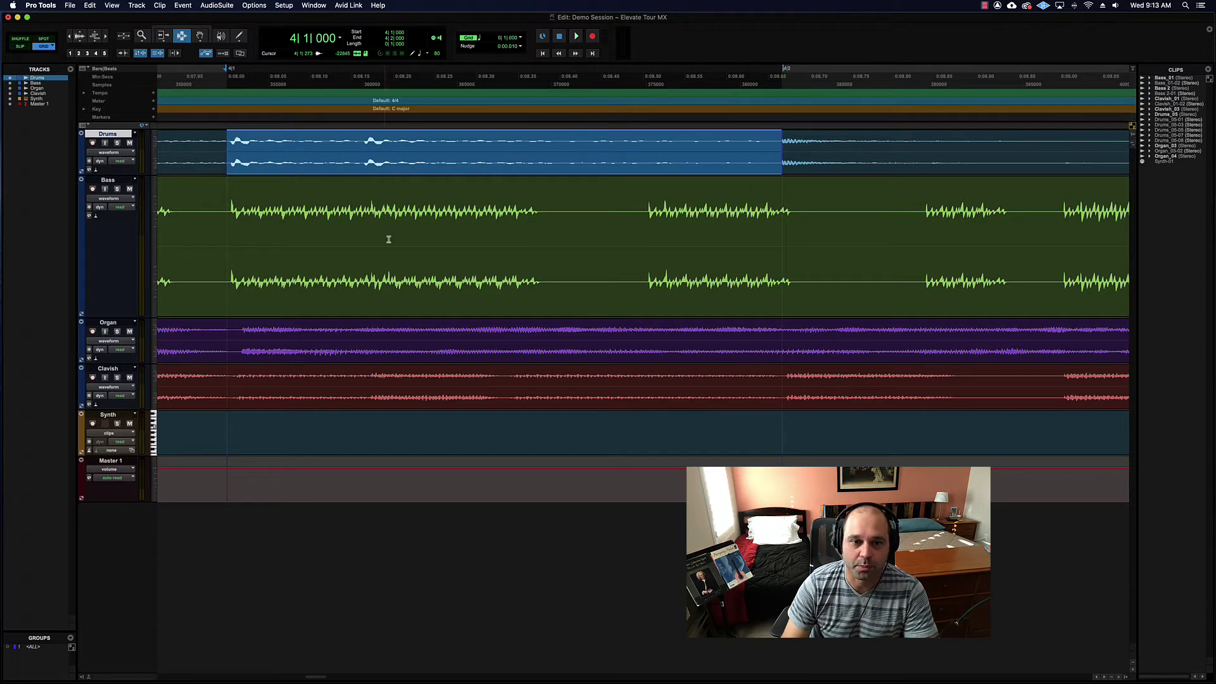
{"action": "left_click", "coordinate": [234, 334]}
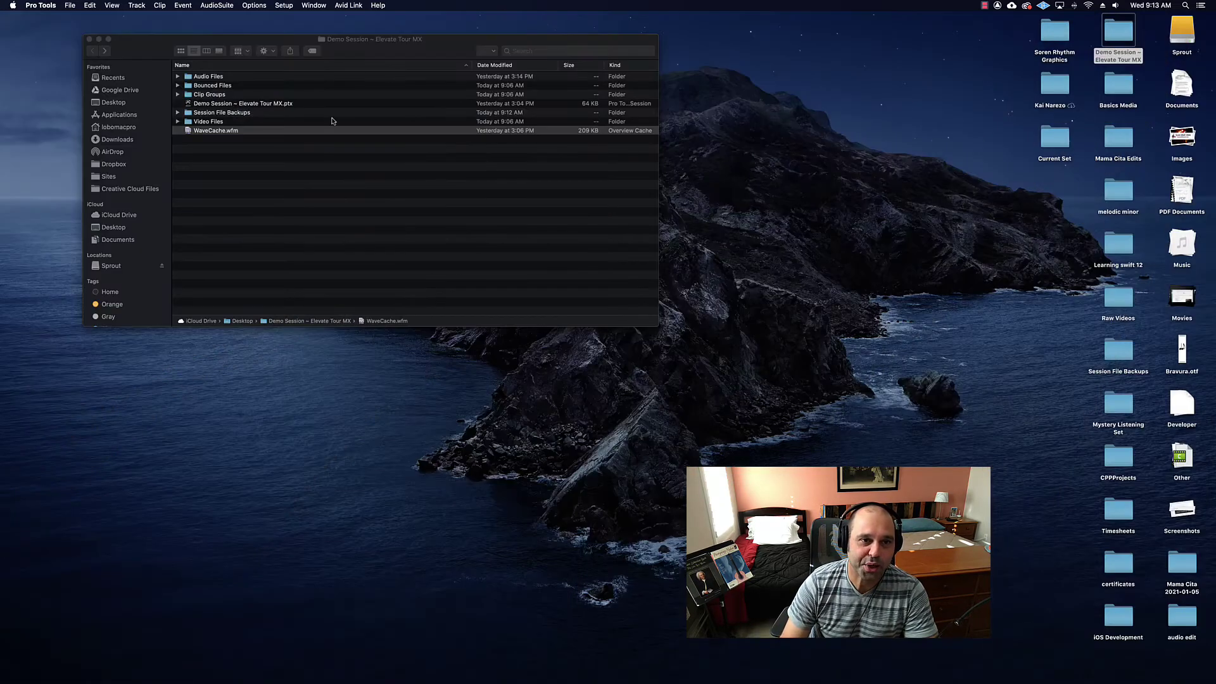
Step: Return to the session folder in Finder, highlight the WaveCache.wfm file again, and clear the selection
{"action": "left_click", "coordinate": [222, 150]}
{"action": "left_click", "coordinate": [264, 141]}
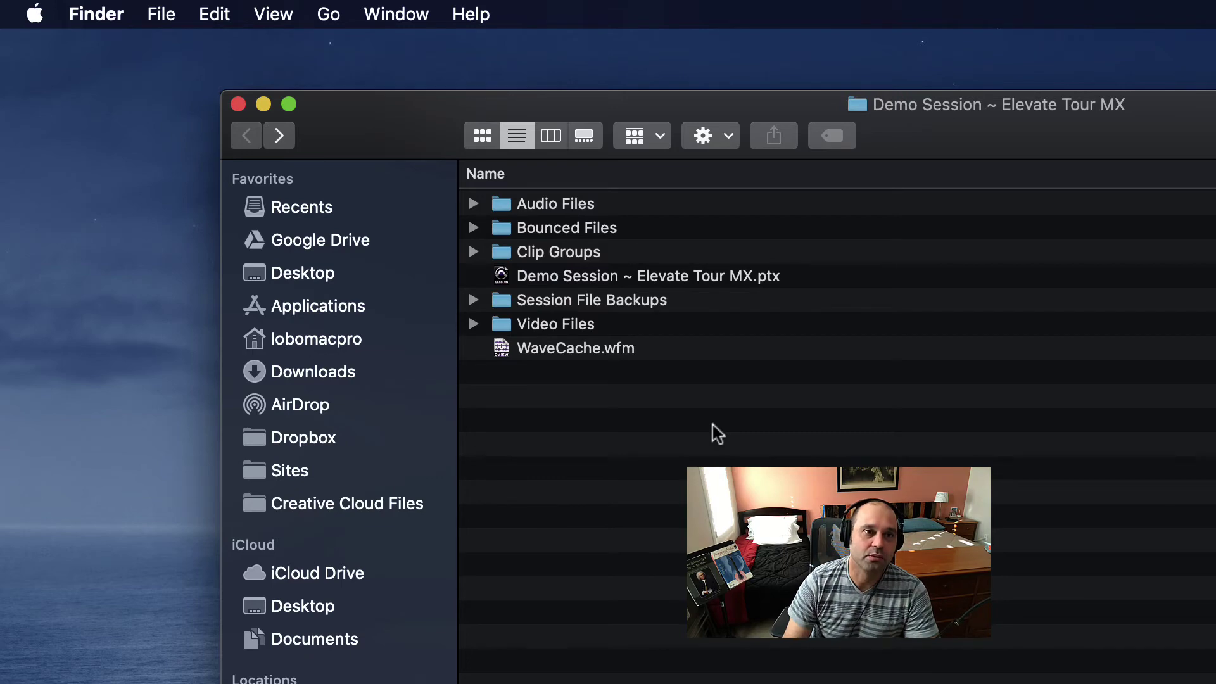
{"action": "left_click", "coordinate": [578, 356]}
{"action": "left_click", "coordinate": [839, 460]}
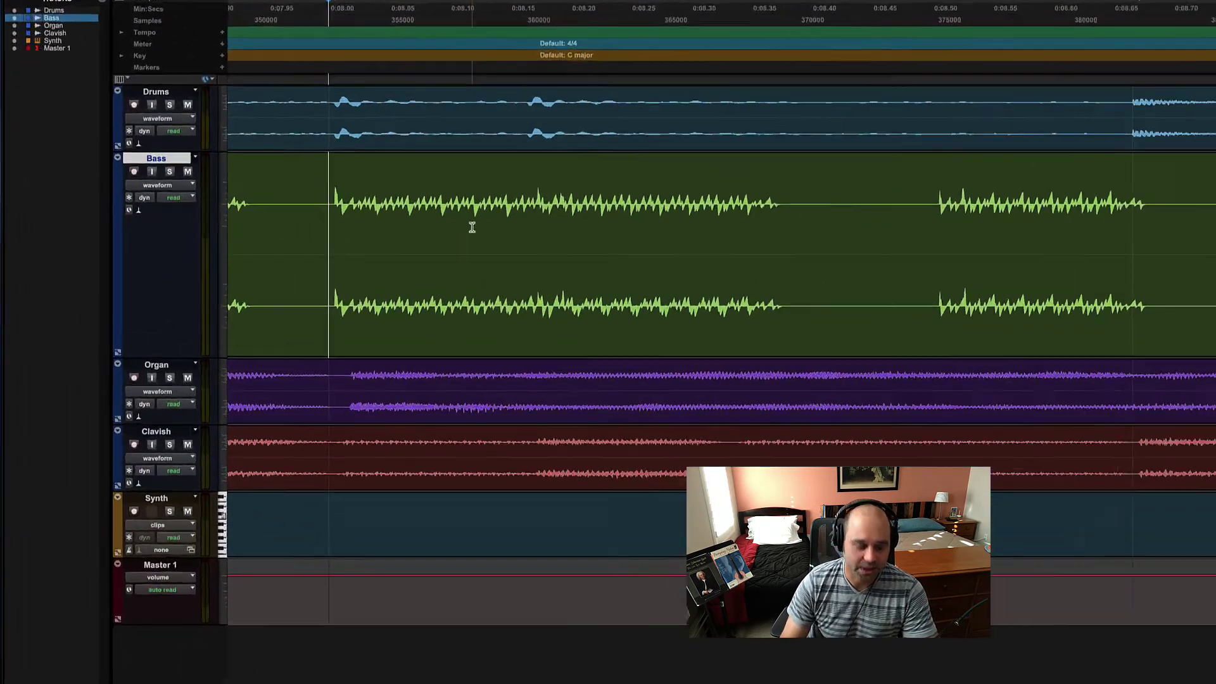
Step: Show the whole Bass track in Pro Tools and select across its clips from Bass_01 to the last Bass_01-02
{"action": "key", "text": "super+bracketleft"}
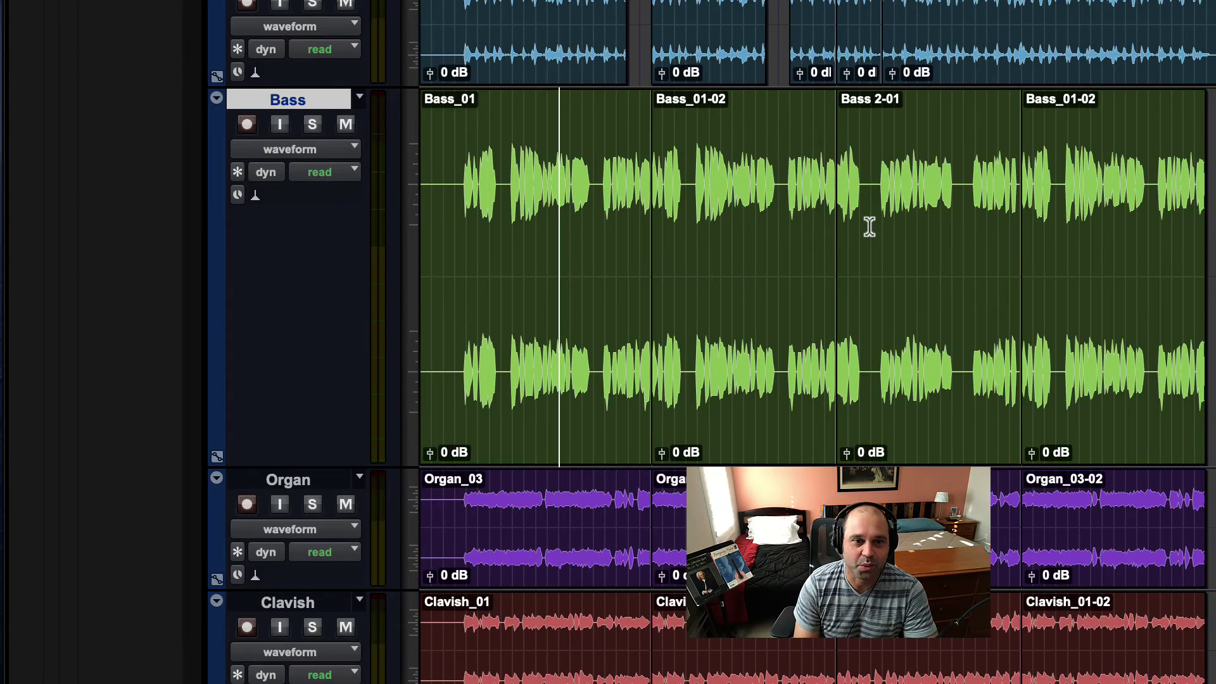
{"action": "left_click_drag", "start_coordinate": [454, 212], "coordinate": [1205, 226]}
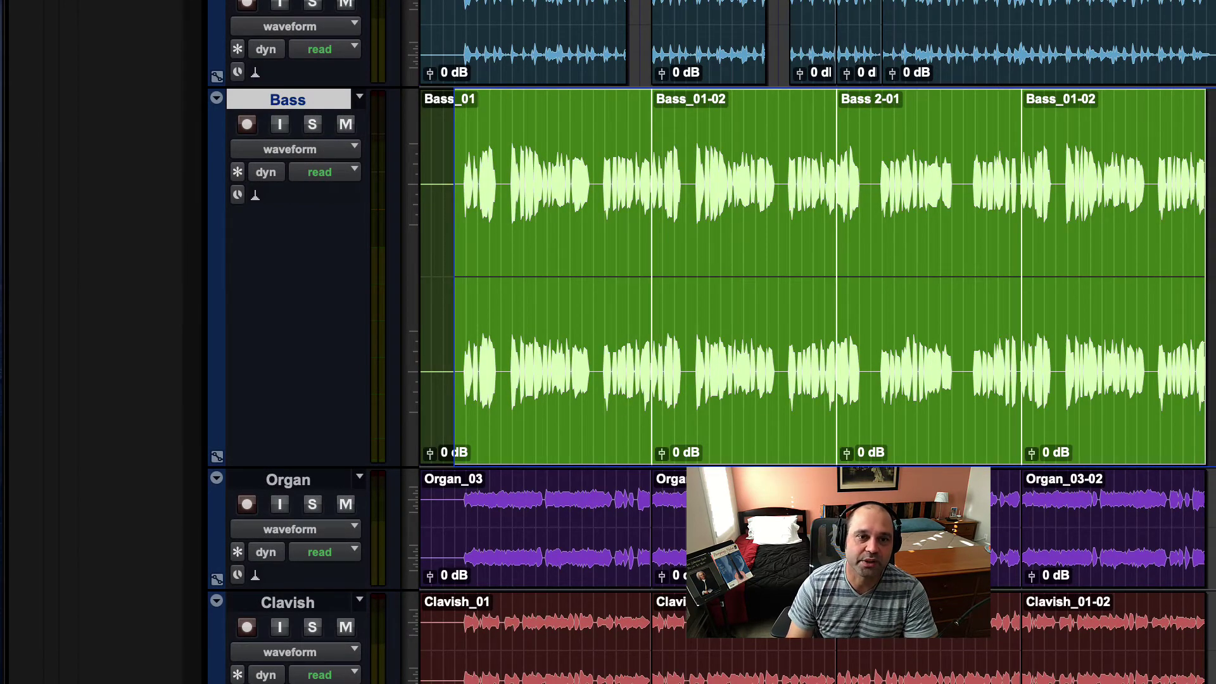
{"action": "left_click", "coordinate": [1210, 222]}
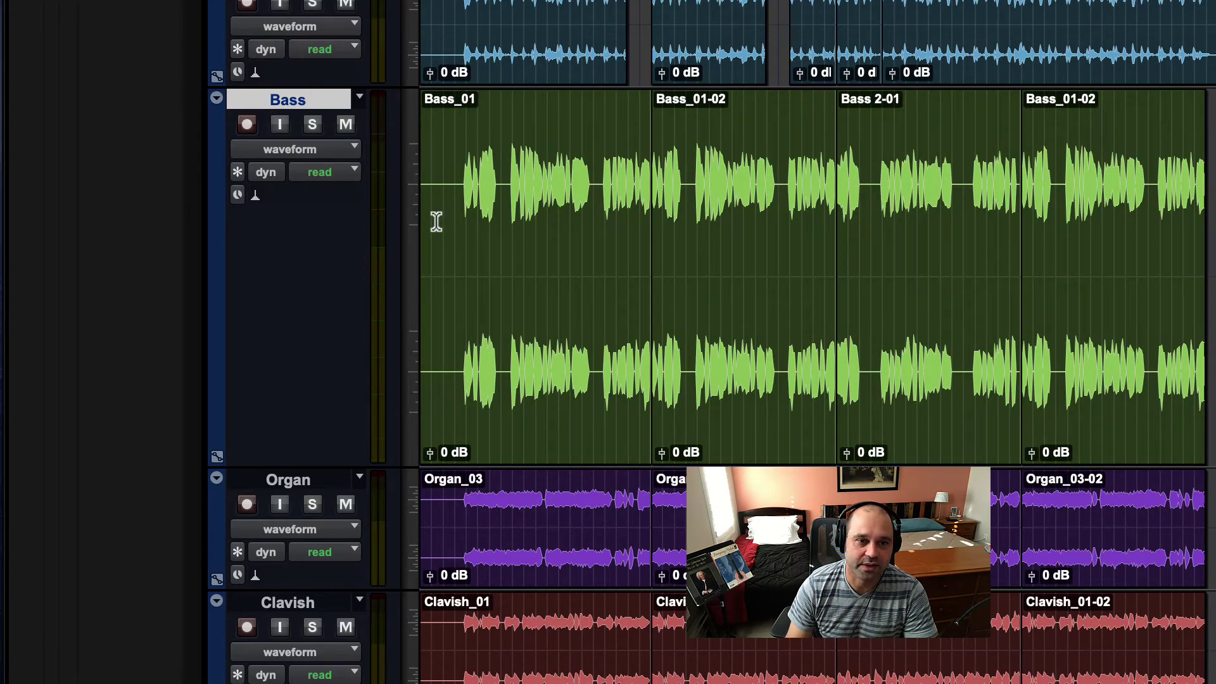
{"action": "left_click_drag", "start_coordinate": [1208, 203], "coordinate": [263, 236]}
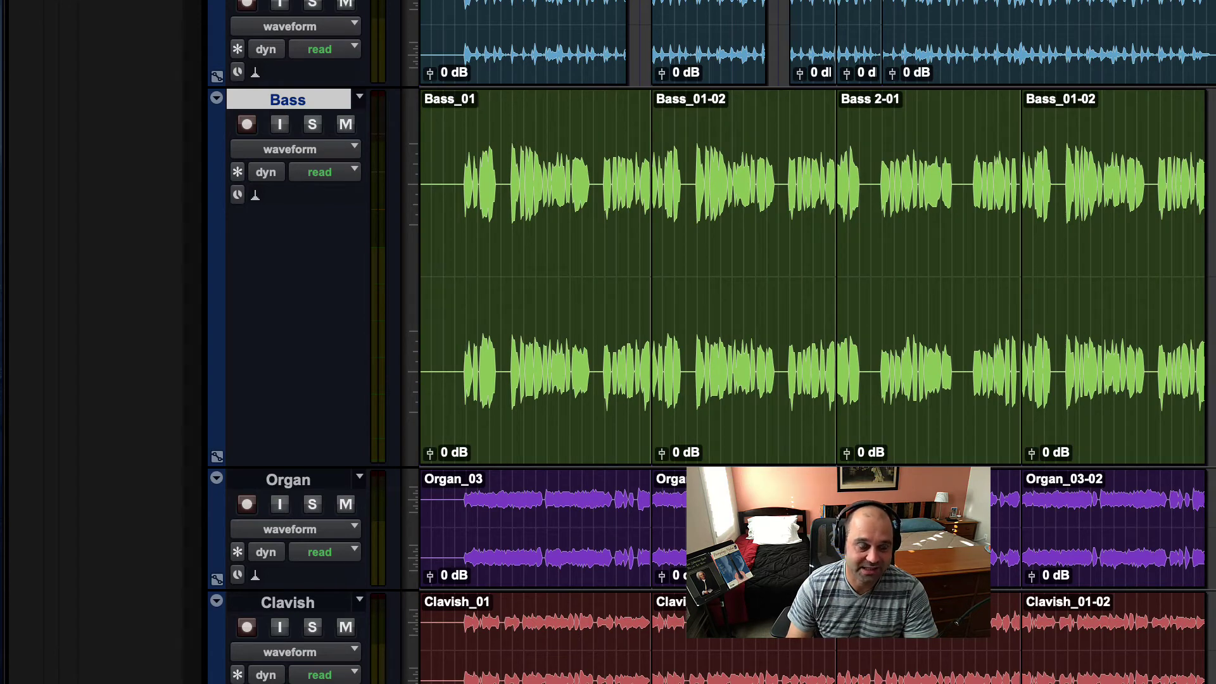
{"action": "left_click_drag", "start_coordinate": [452, 243], "coordinate": [1211, 241]}
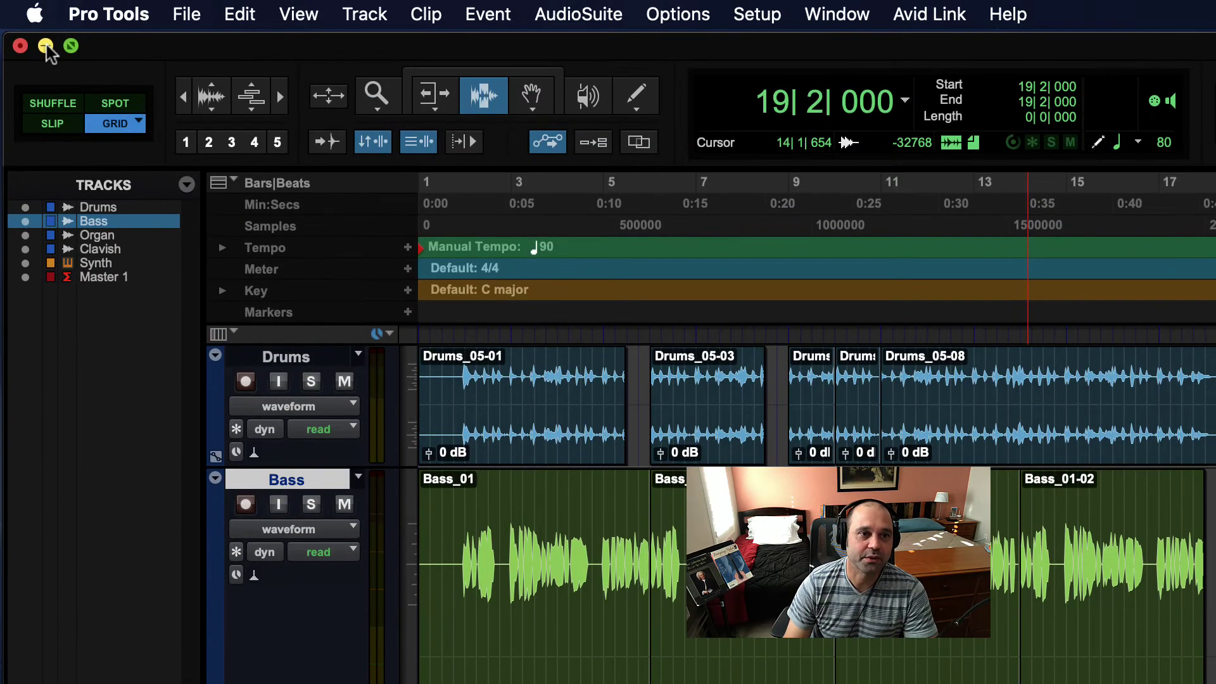
Step: Minimize the Pro Tools windows and, in Finder, highlight the Bounced Files, Clip Groups and Audio Files folders and the .ptx file in turn
{"action": "key", "text": "super+equal"}
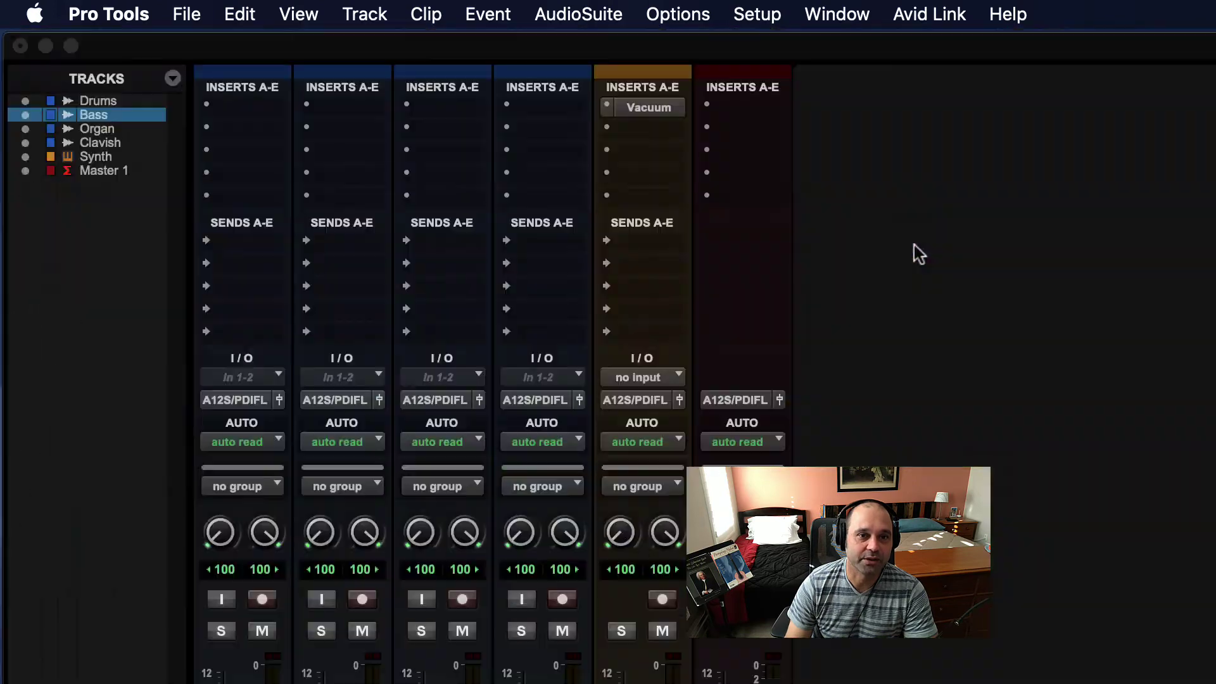
{"action": "left_click", "coordinate": [45, 46]}
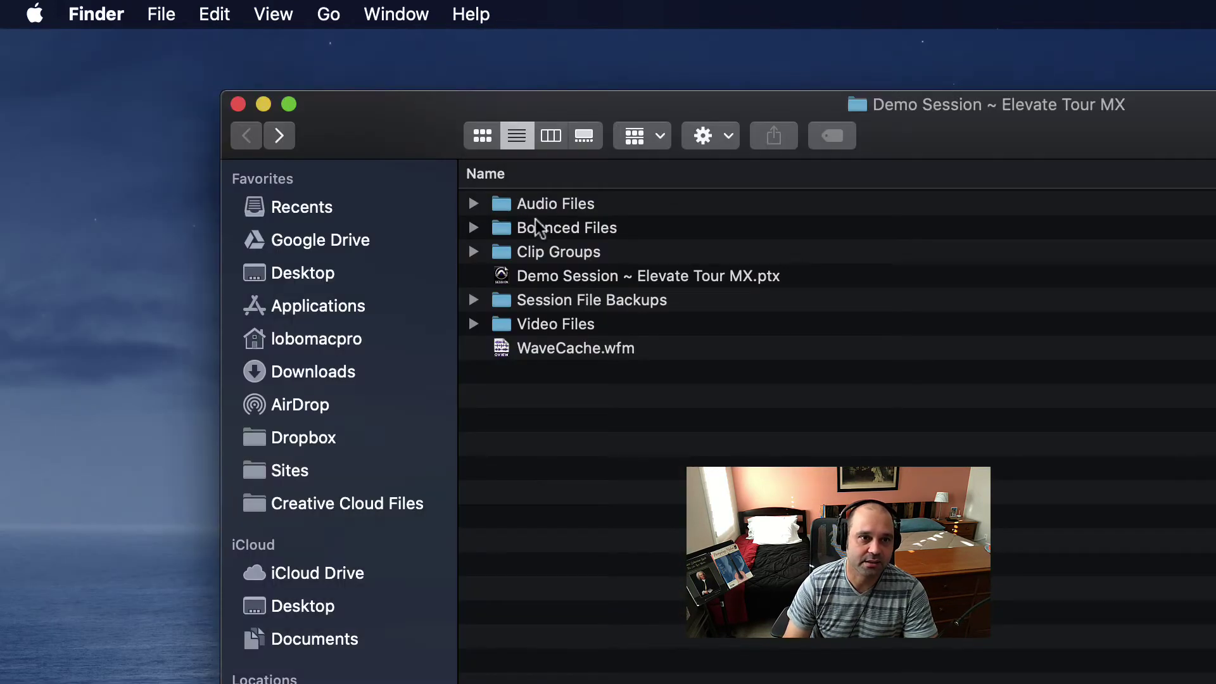
{"action": "left_click", "coordinate": [533, 228]}
{"action": "left_click", "coordinate": [550, 252]}
{"action": "left_click", "coordinate": [549, 208]}
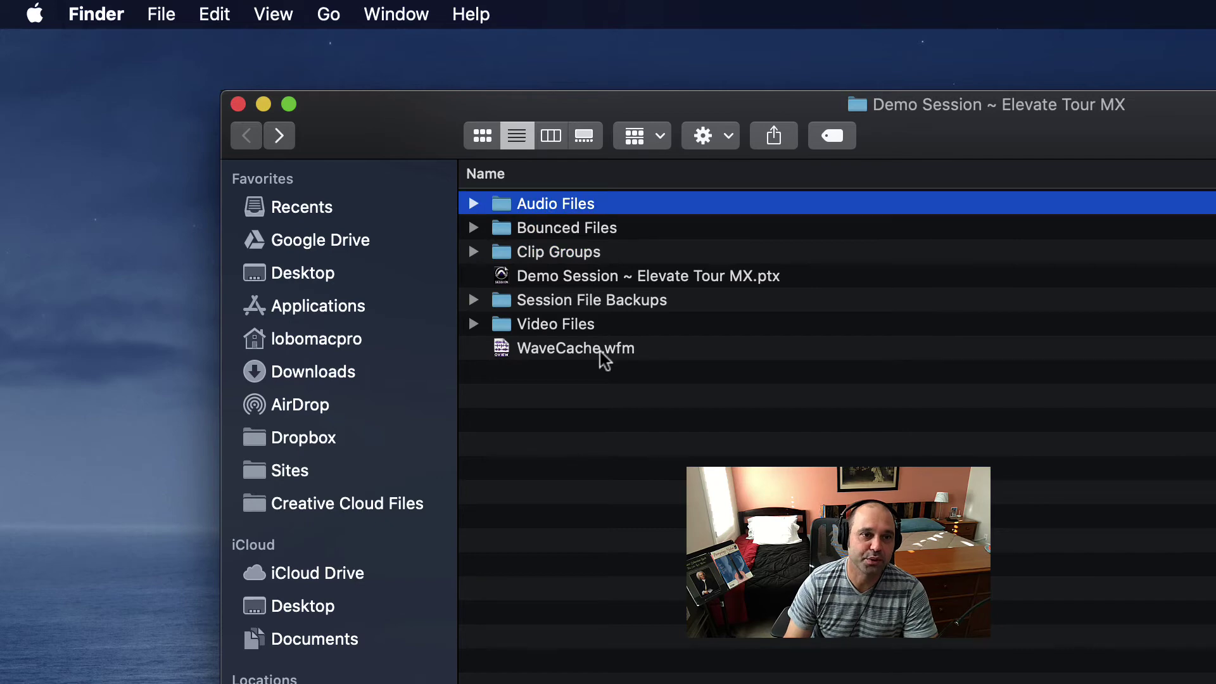
{"action": "left_click", "coordinate": [565, 276]}
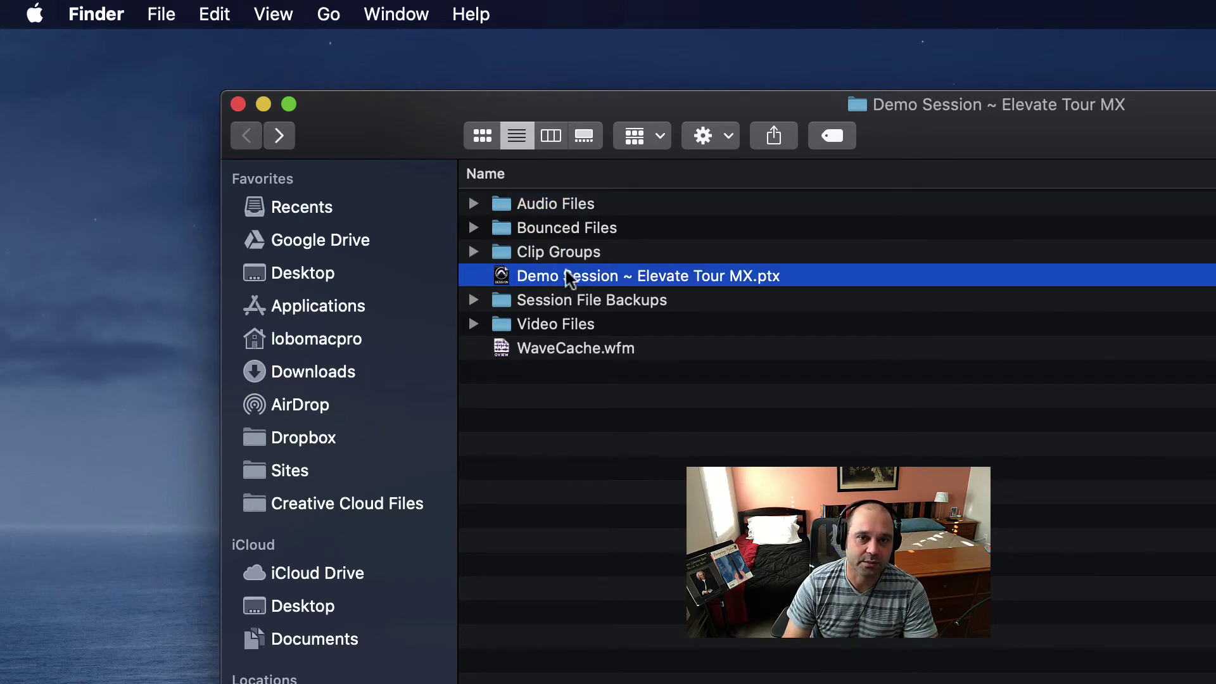
{"action": "left_click", "coordinate": [816, 436]}
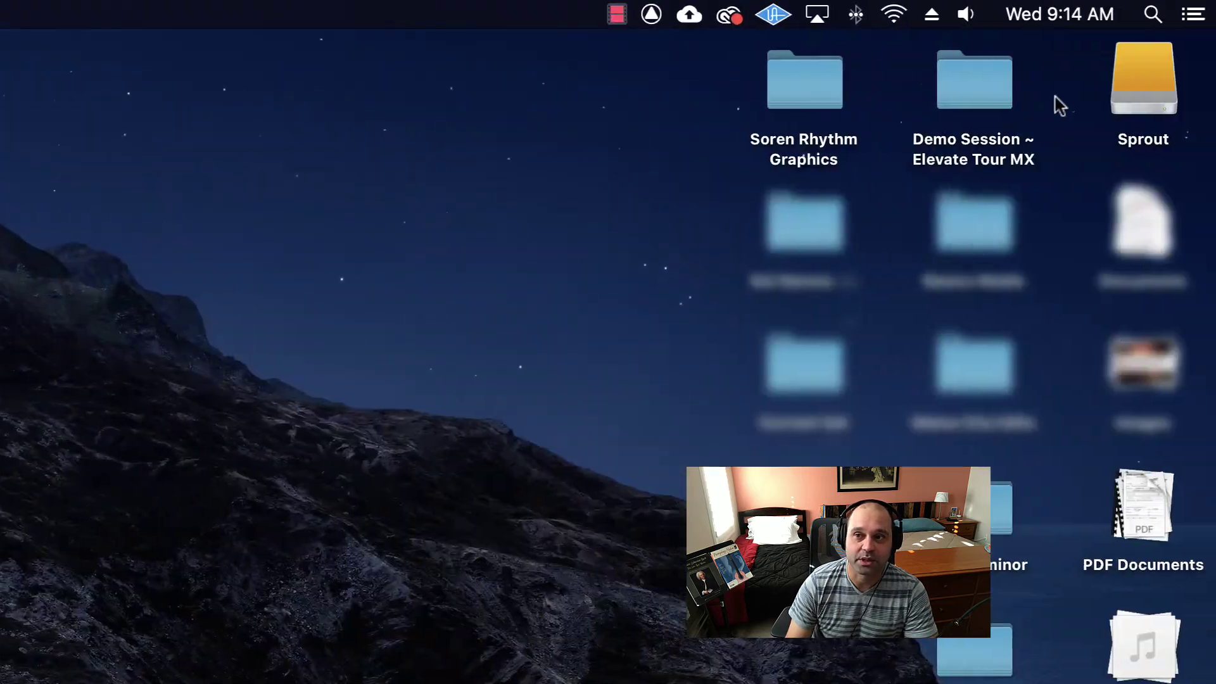
Step: Open the Demo Session ~ Elevate Tour MX folder from the desktop and bring up its .ptx session in Pro Tools
{"action": "left_click", "coordinate": [970, 85]}
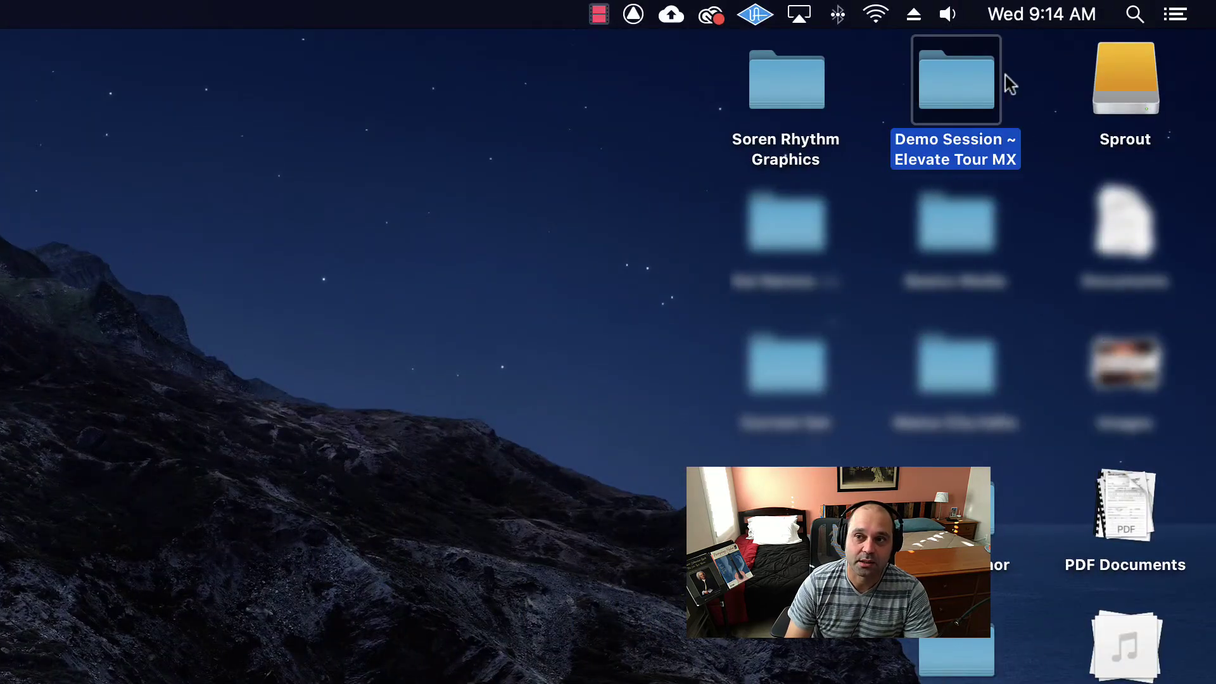
{"action": "double_click", "coordinate": [936, 90]}
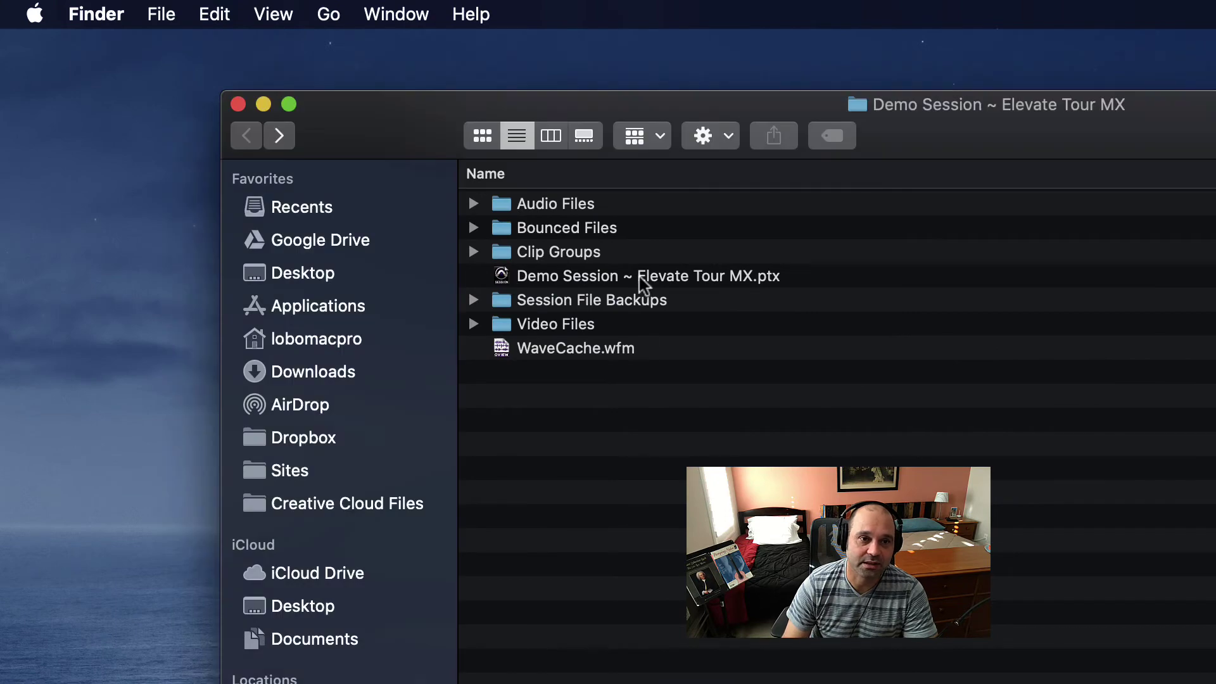
{"action": "left_click", "coordinate": [641, 279]}
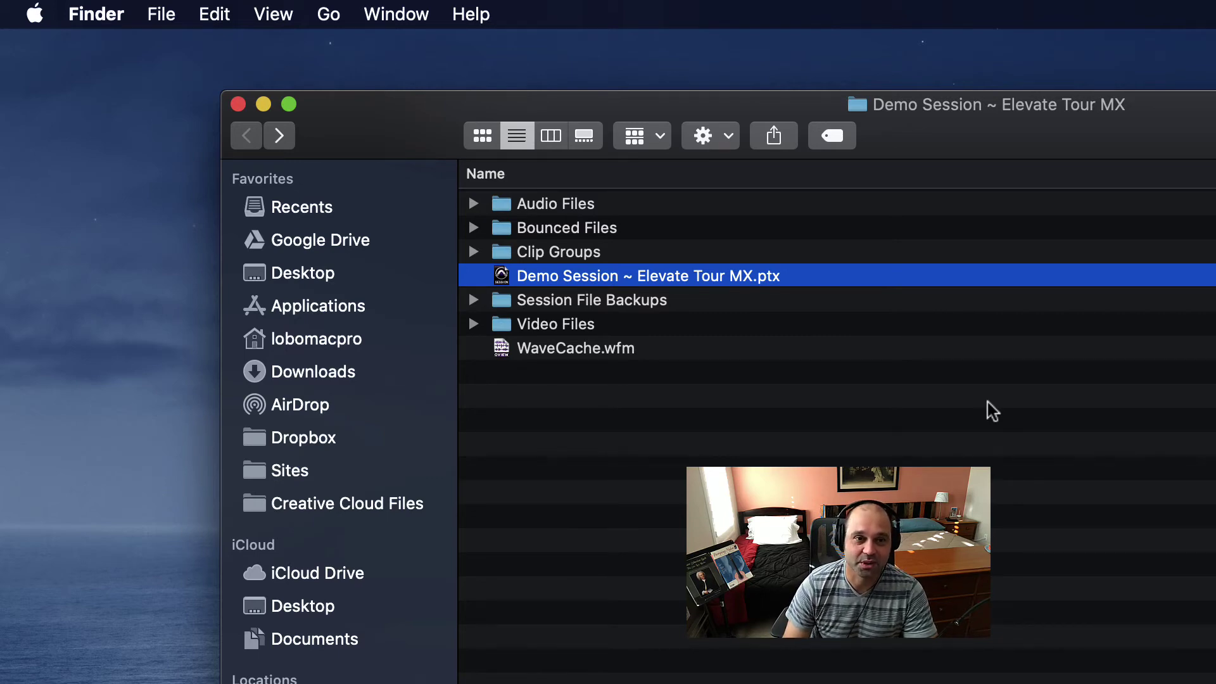
{"action": "left_click", "coordinate": [988, 401]}
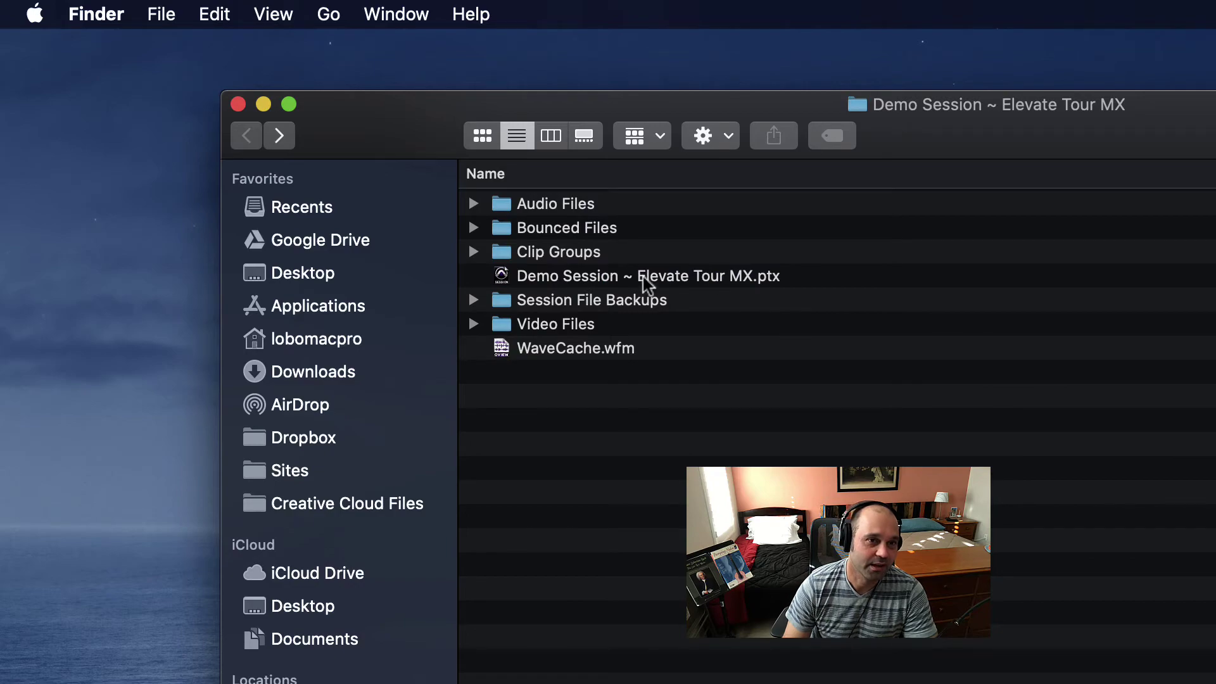
{"action": "left_click", "coordinate": [641, 276]}
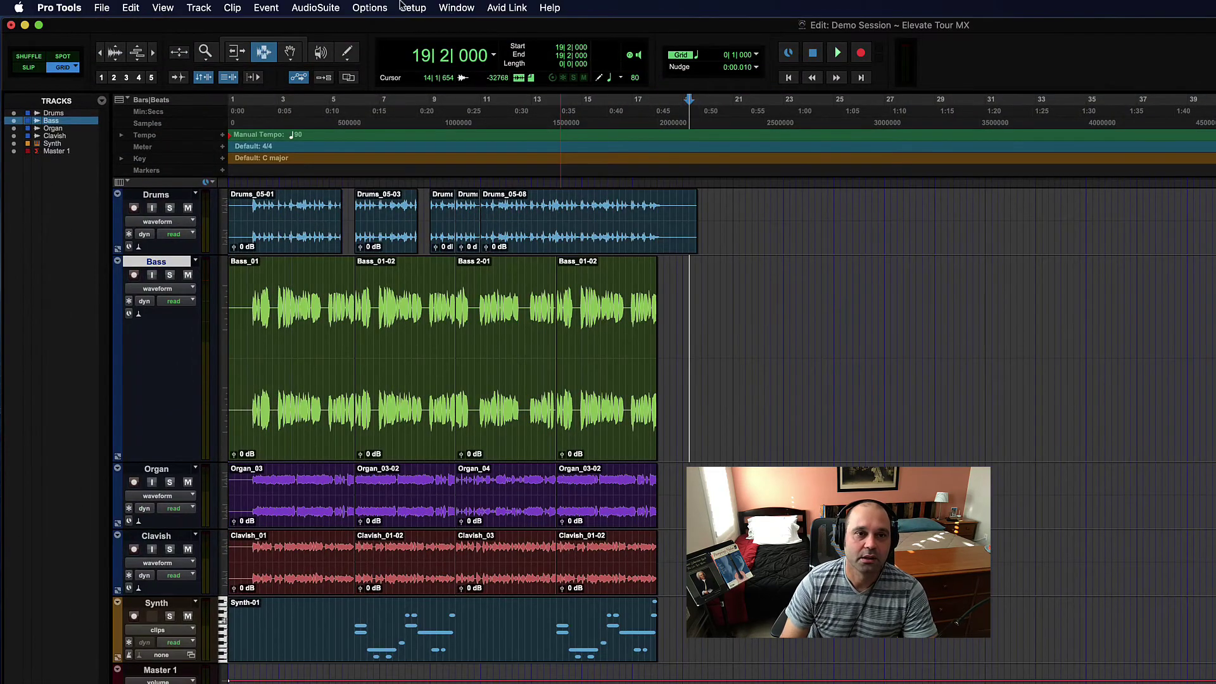
Step: Close the Demo Session ~ Elevate Tour MX session without saving its changes
{"action": "left_click", "coordinate": [409, 7]}
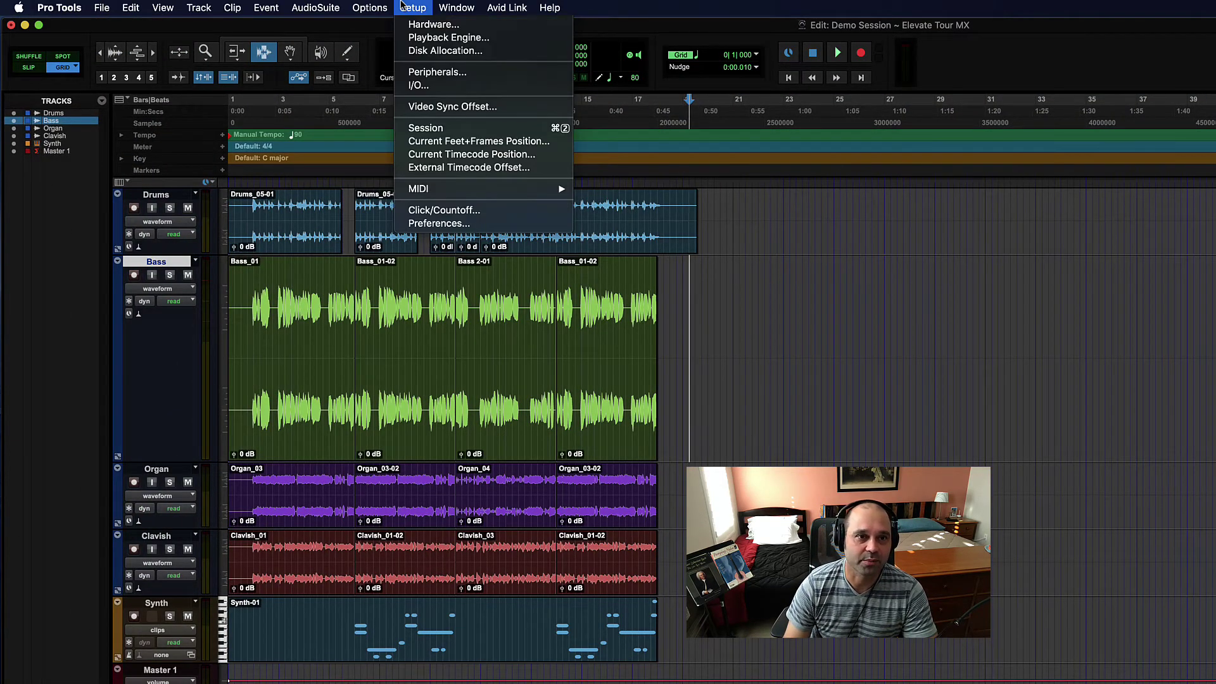
{"action": "left_click", "coordinate": [1123, 309]}
{"action": "left_click", "coordinate": [101, 8]}
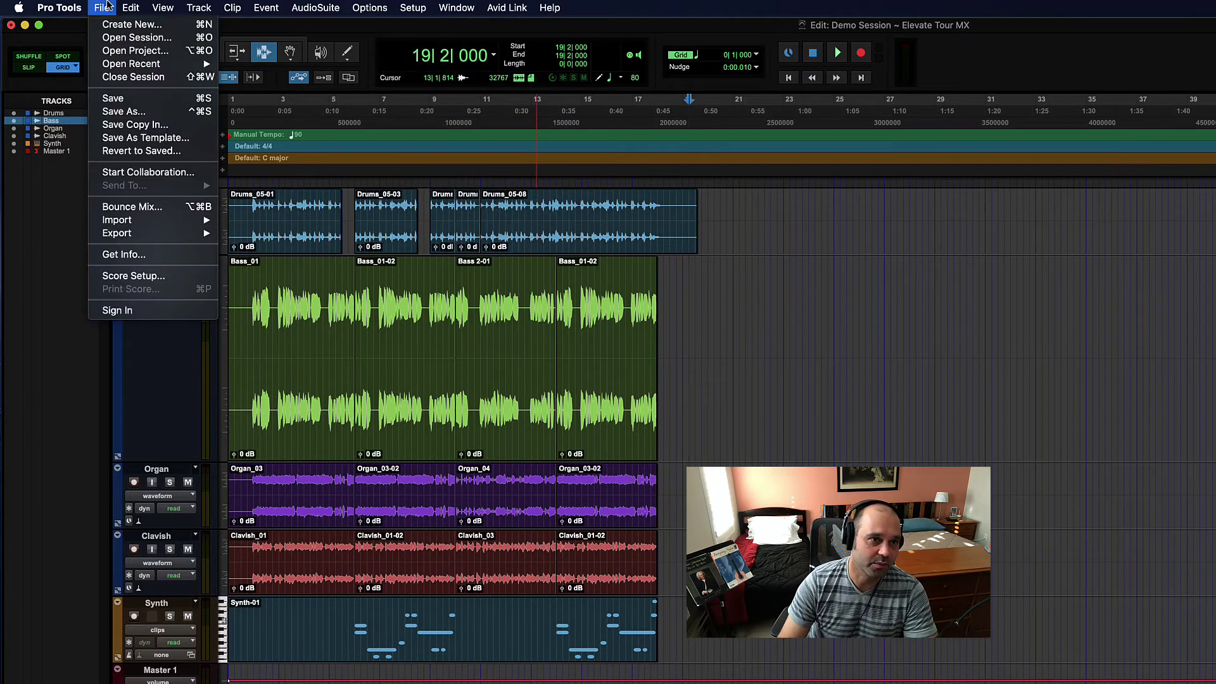
{"action": "left_click", "coordinate": [125, 77]}
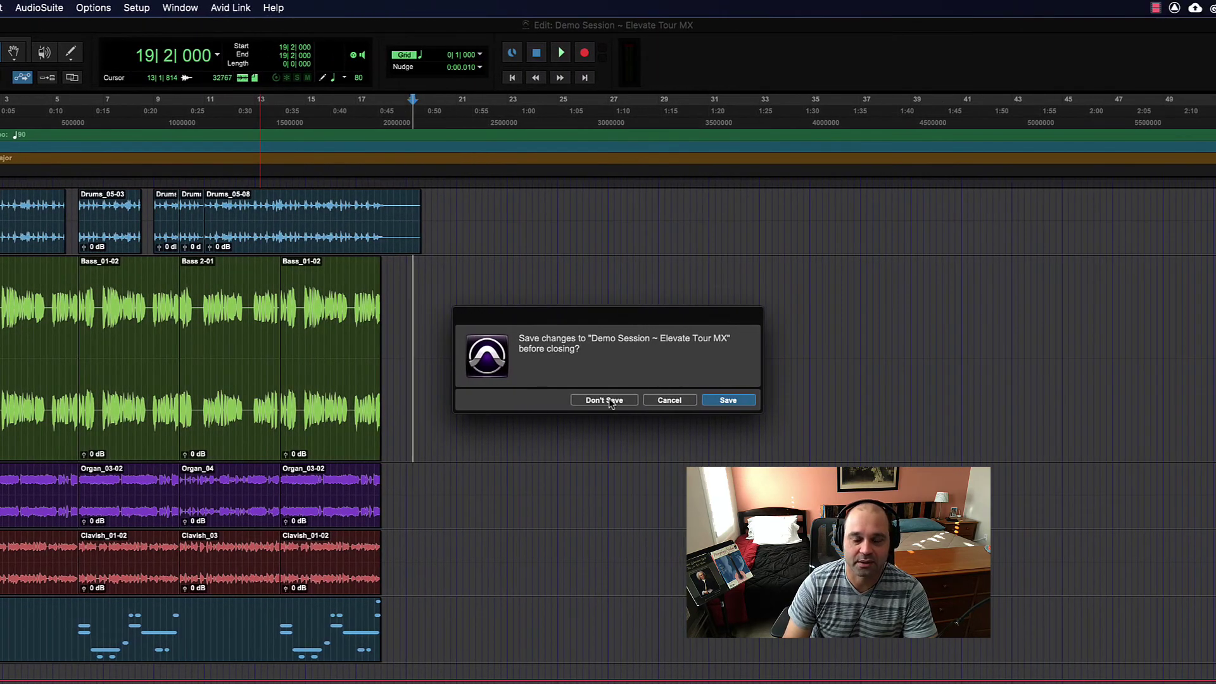
{"action": "left_click", "coordinate": [604, 400]}
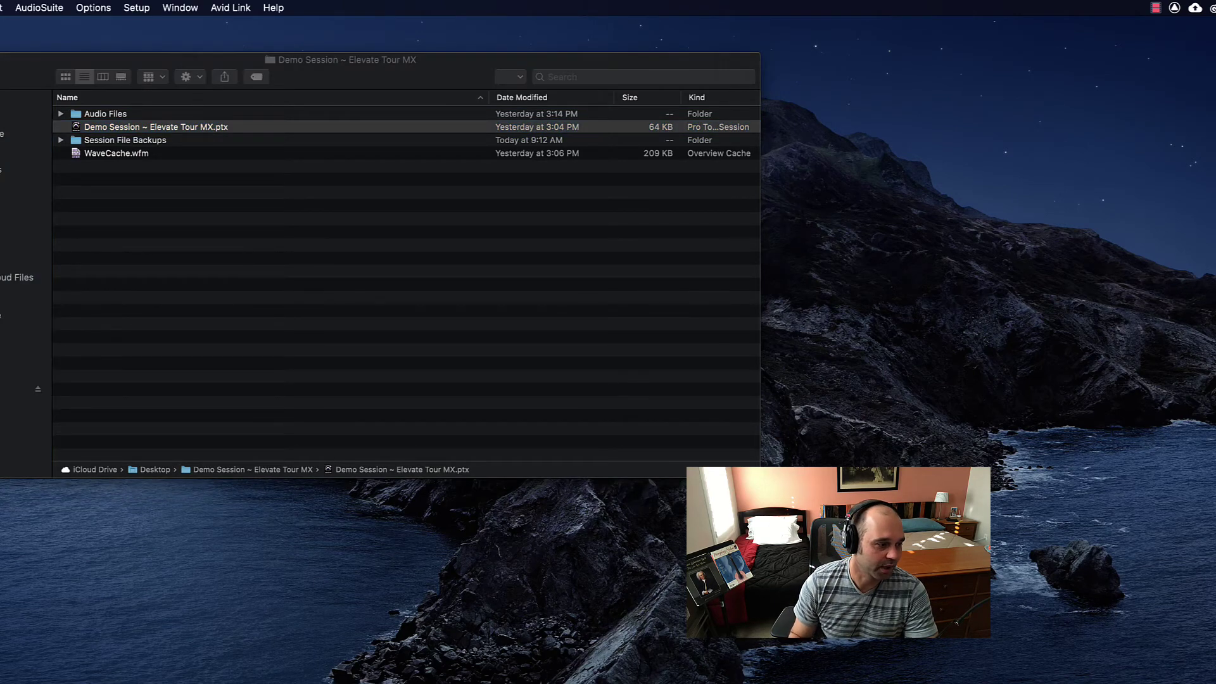
{"action": "left_click", "coordinate": [282, 467]}
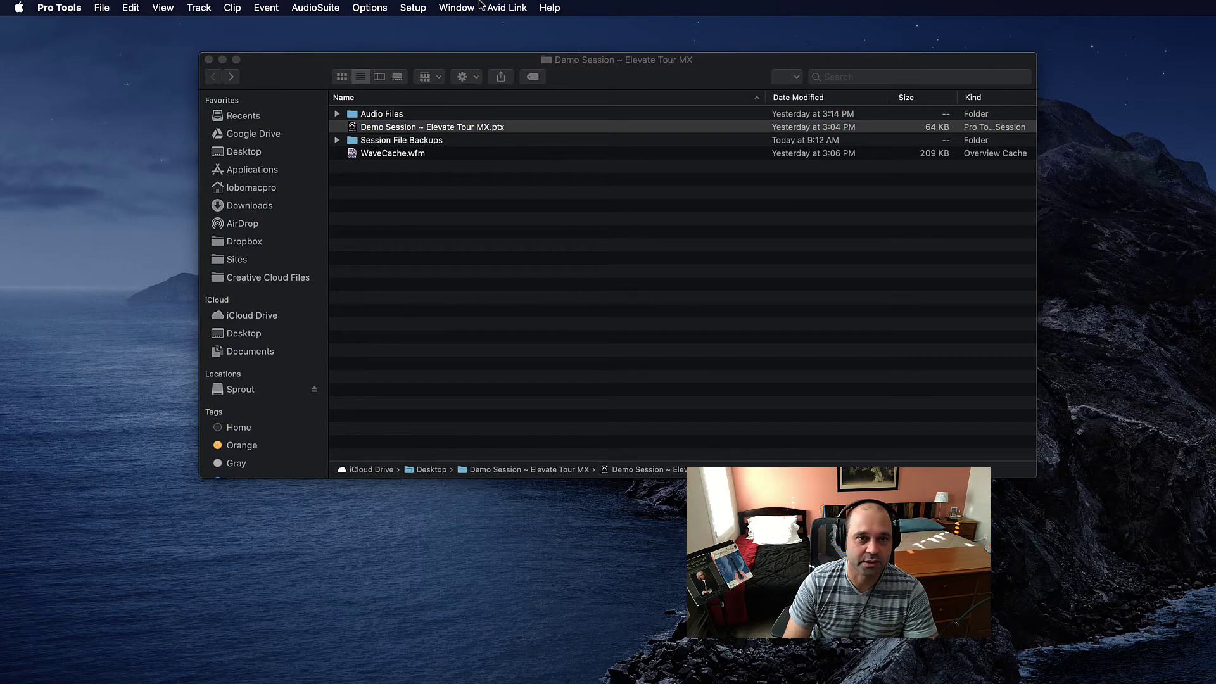
Step: Open the Playback Engine settings, close the Finder window behind them, and move the dialog clear over the desktop
{"action": "left_click", "coordinate": [101, 8]}
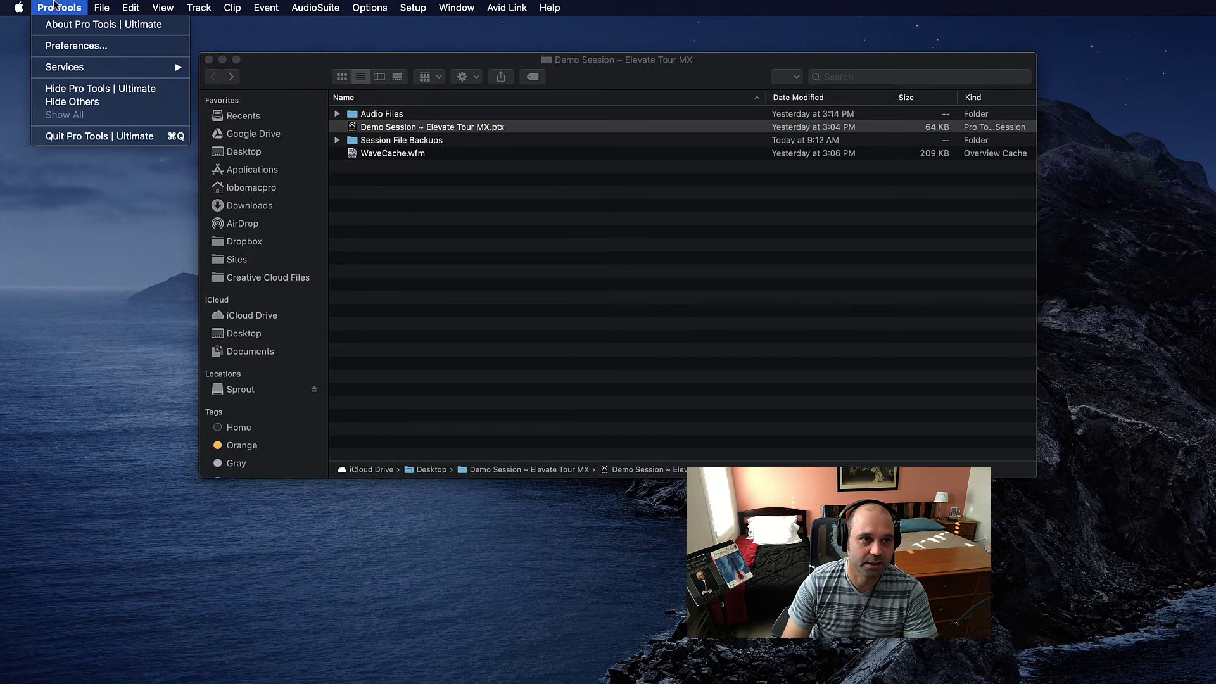
{"action": "mouse_move", "coordinate": [417, 6]}
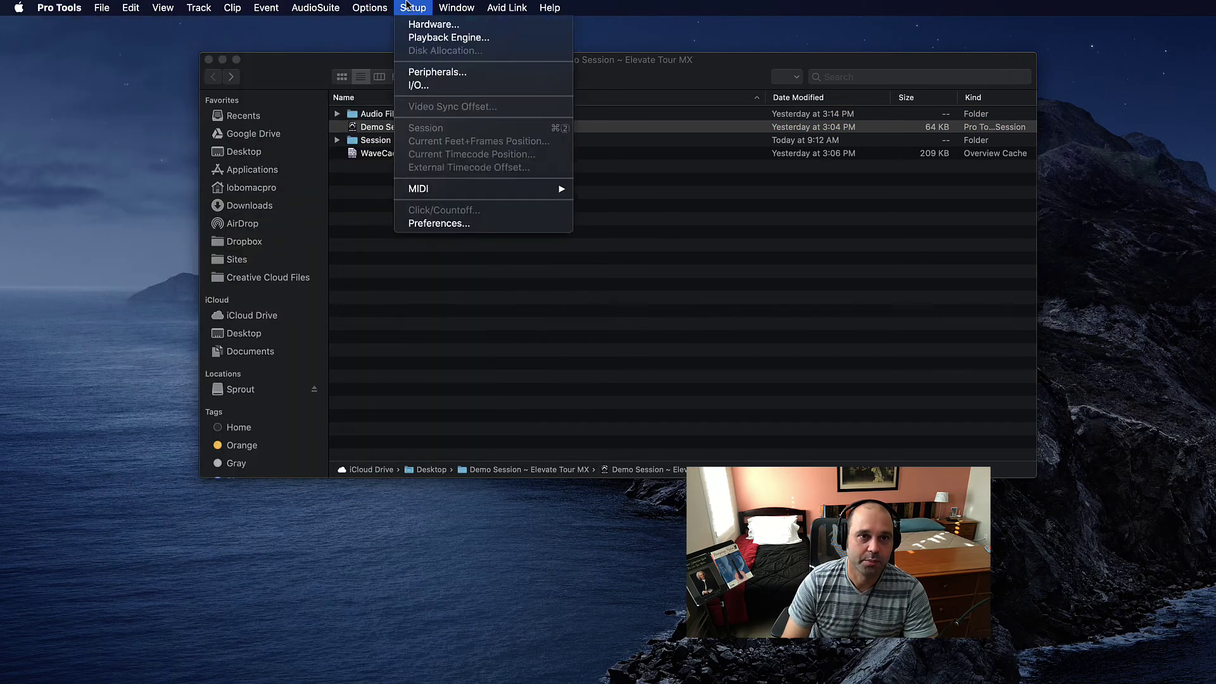
{"action": "left_click", "coordinate": [432, 39]}
{"action": "left_click_drag", "start_coordinate": [889, 252], "coordinate": [563, 138]}
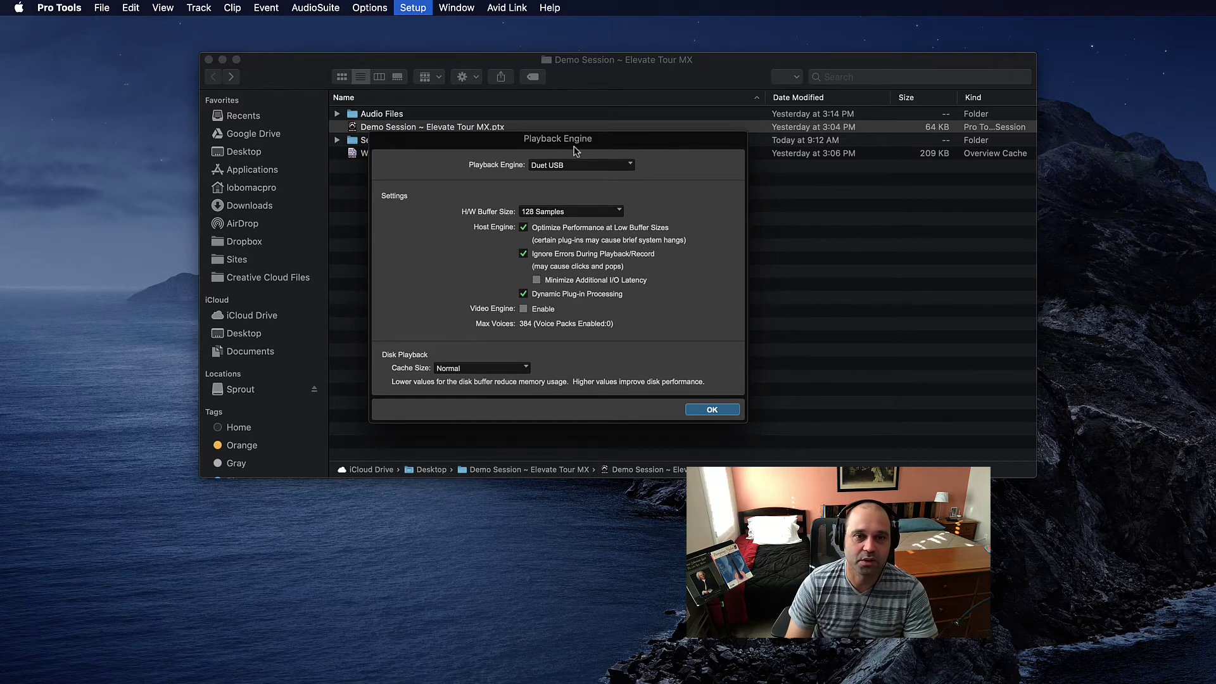
{"action": "left_click_drag", "start_coordinate": [575, 150], "coordinate": [750, 87]}
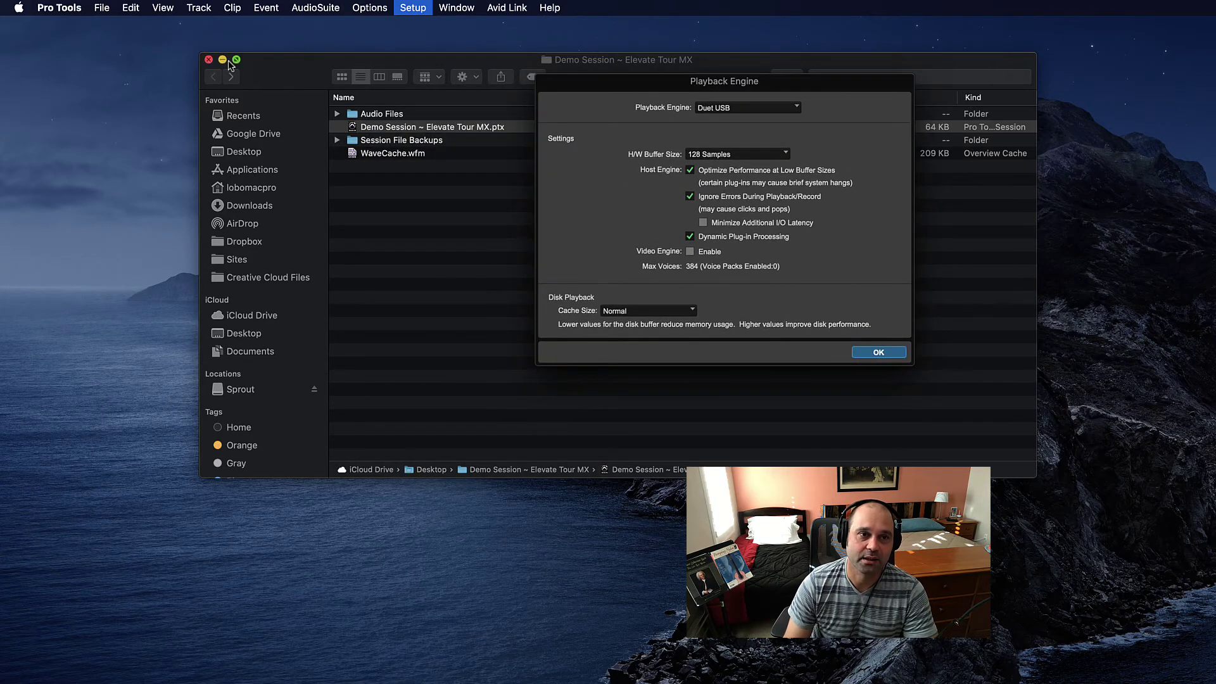
{"action": "left_click", "coordinate": [209, 60]}
{"action": "left_click_drag", "start_coordinate": [527, 138], "coordinate": [449, 117]}
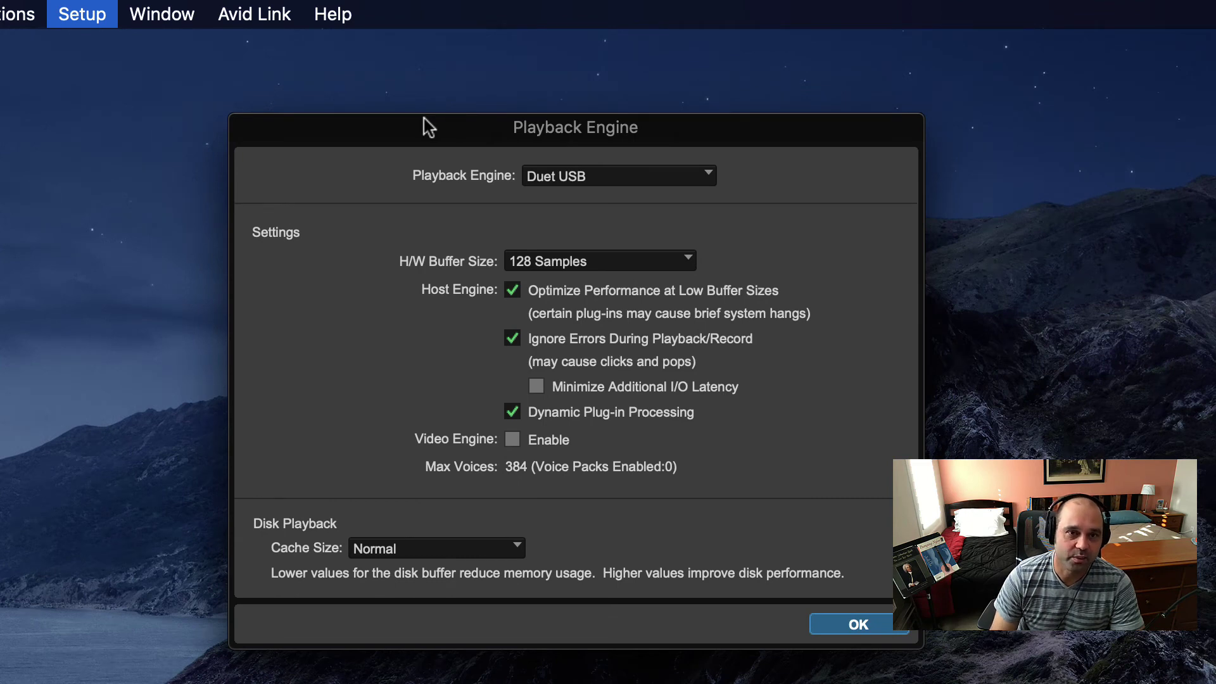
{"action": "left_click_drag", "start_coordinate": [625, 135], "coordinate": [595, 134]}
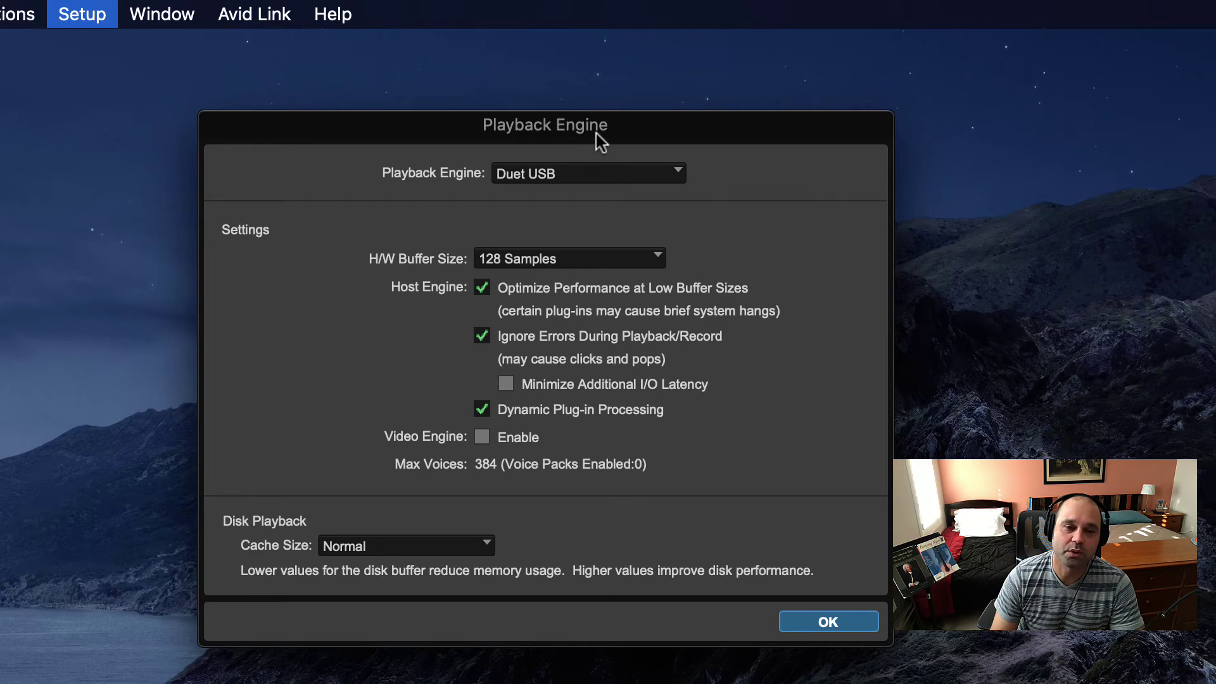
Step: Examine the audio devices available as the playback engine, keeping Duet USB selected
{"action": "left_click", "coordinate": [653, 182]}
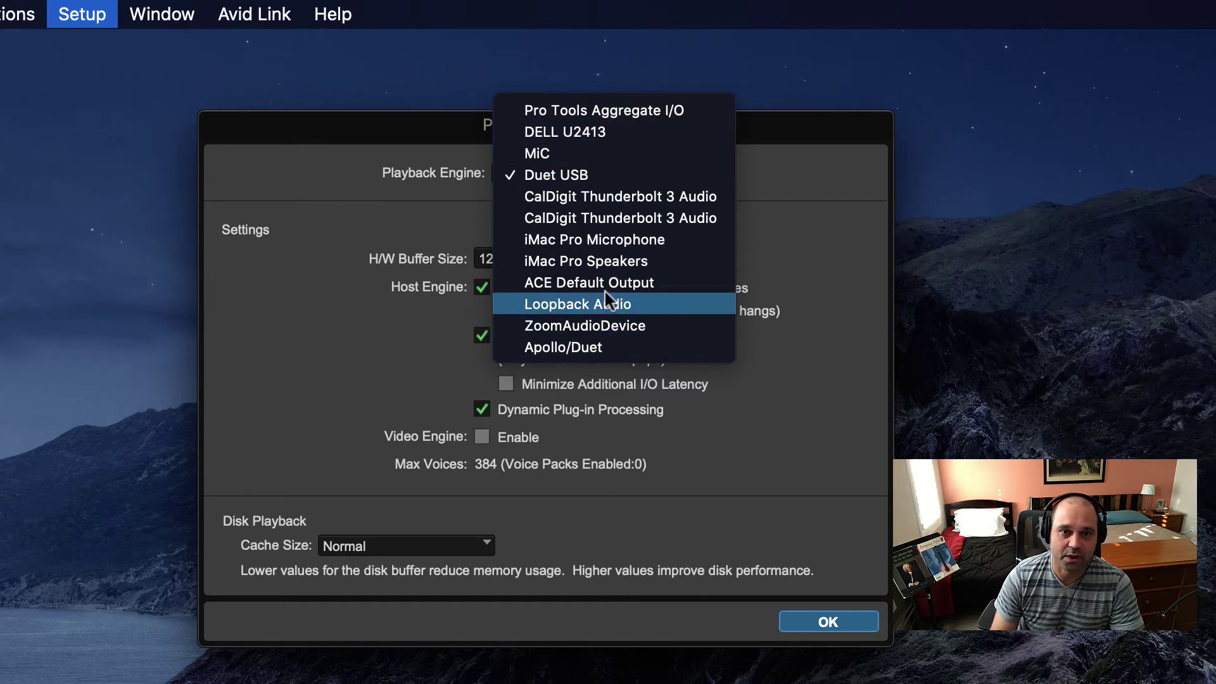
{"action": "left_click", "coordinate": [571, 180]}
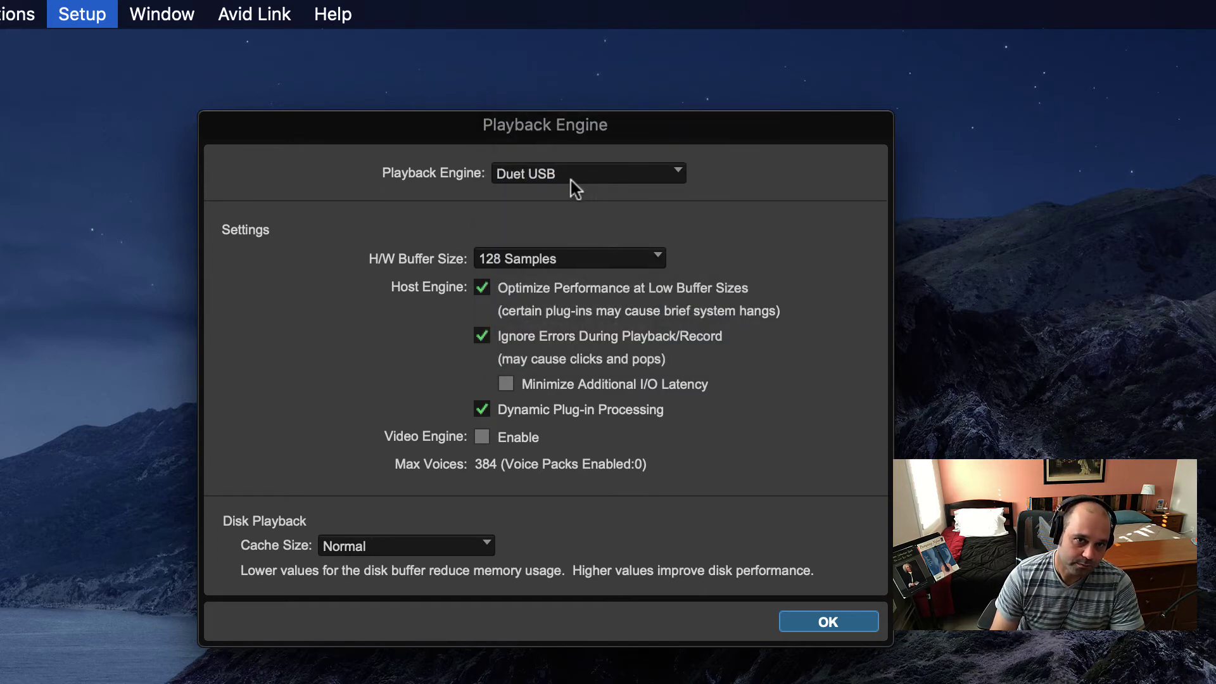
{"action": "left_click", "coordinate": [572, 181]}
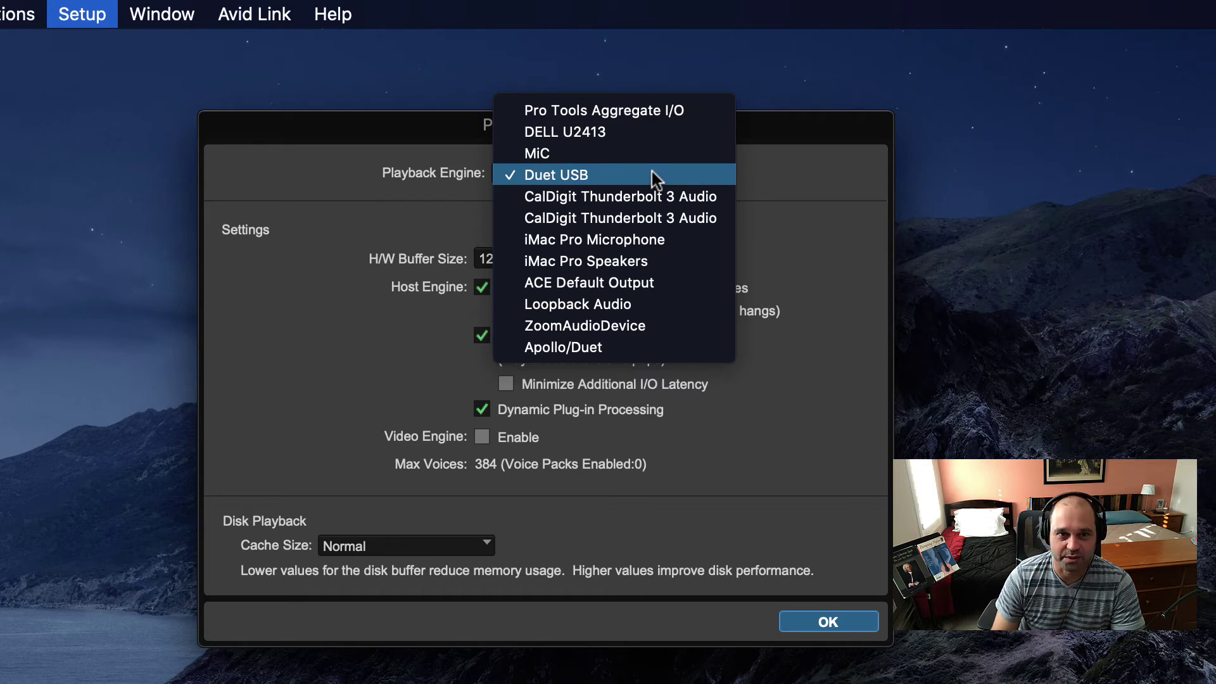
{"action": "left_click", "coordinate": [457, 174]}
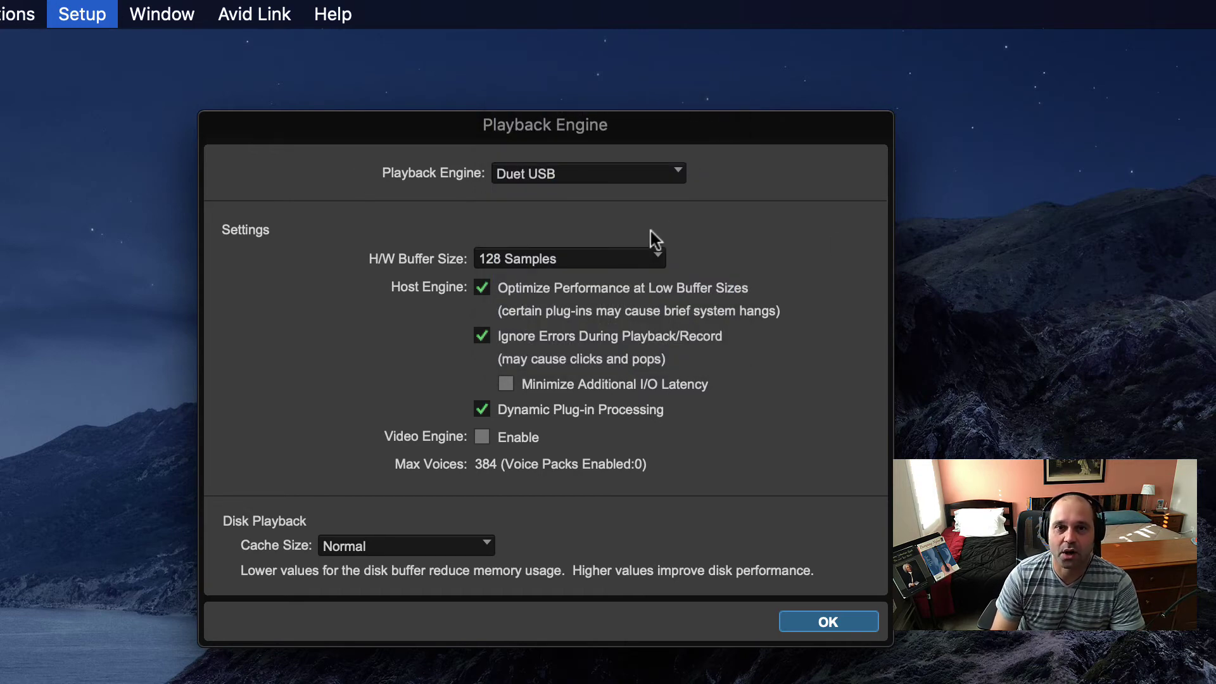
{"action": "left_click", "coordinate": [586, 177]}
{"action": "left_click", "coordinate": [333, 200]}
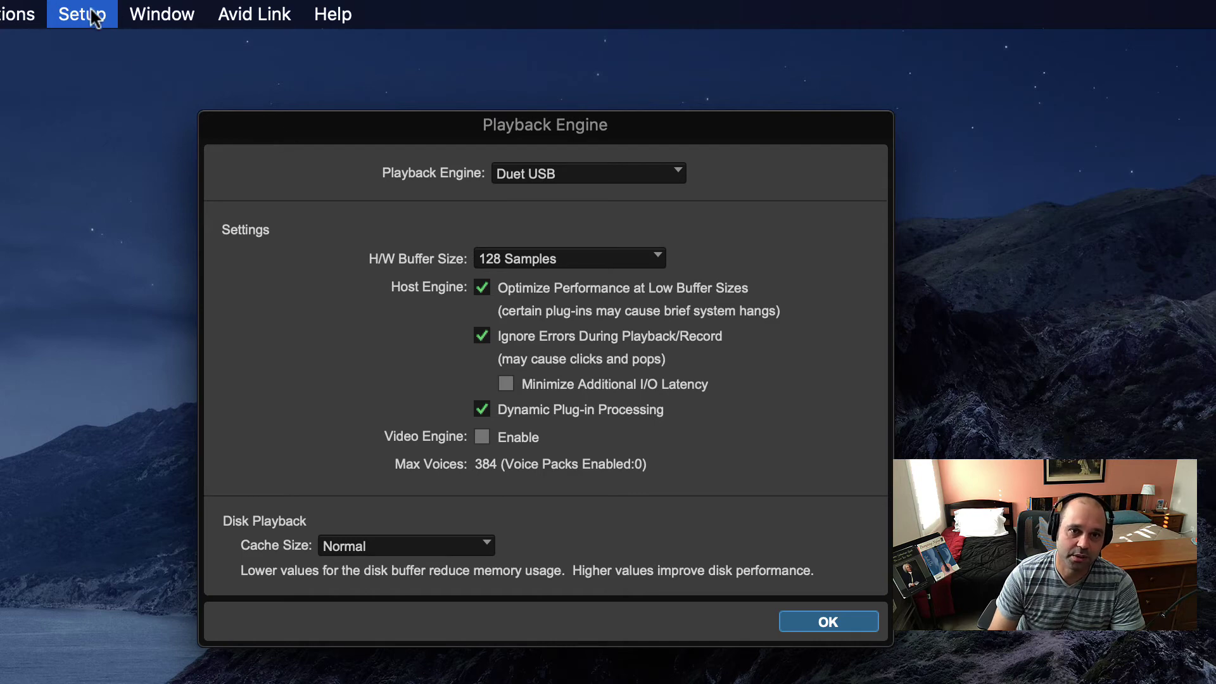
{"action": "left_click", "coordinate": [570, 174]}
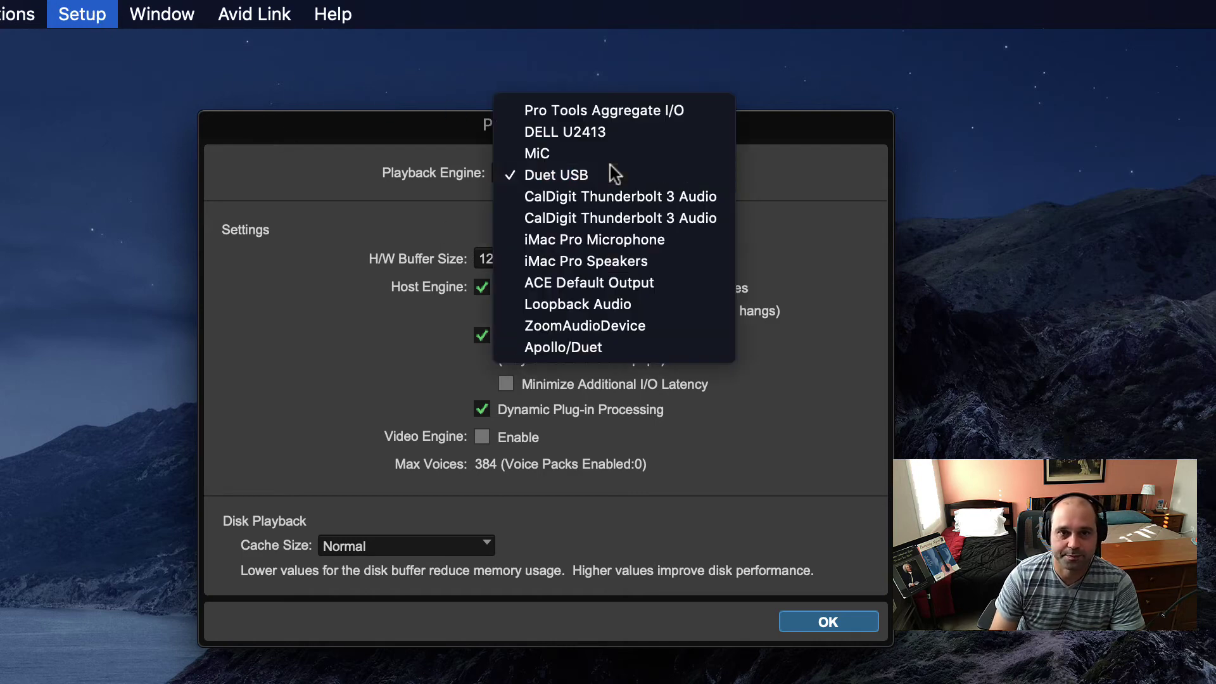
{"action": "left_click", "coordinate": [595, 175]}
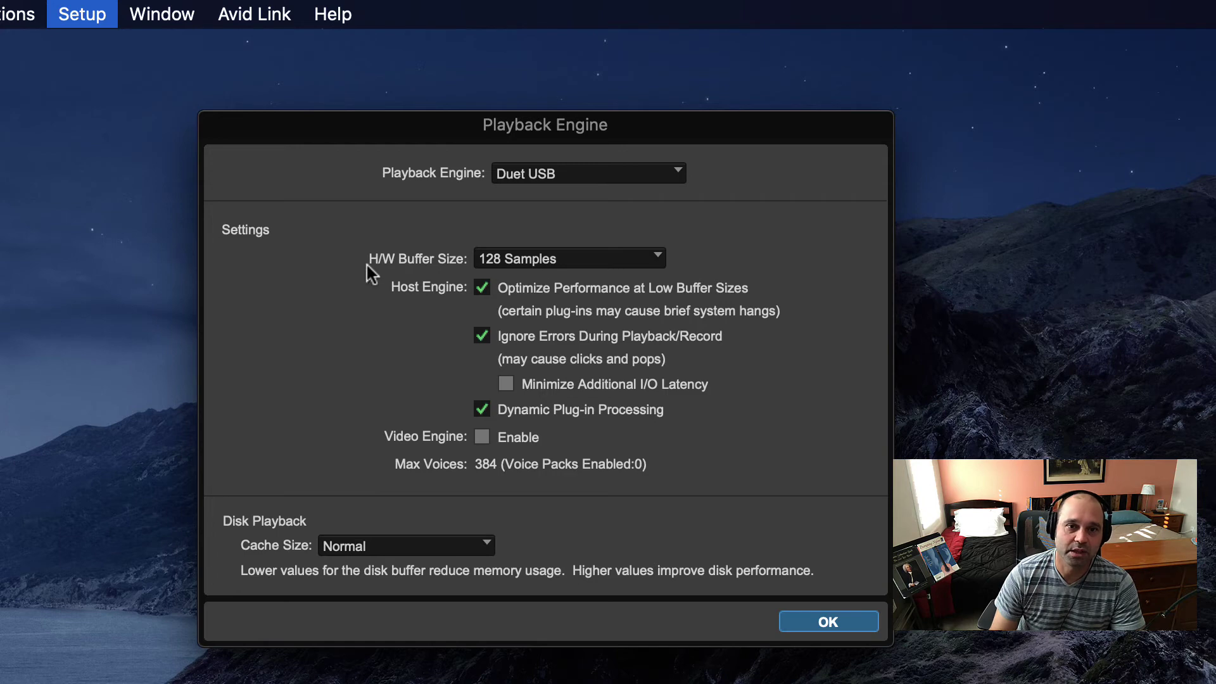
Step: Examine the available H/W buffer sizes for the playback engine, keeping 128 Samples selected
{"action": "left_click", "coordinate": [610, 257]}
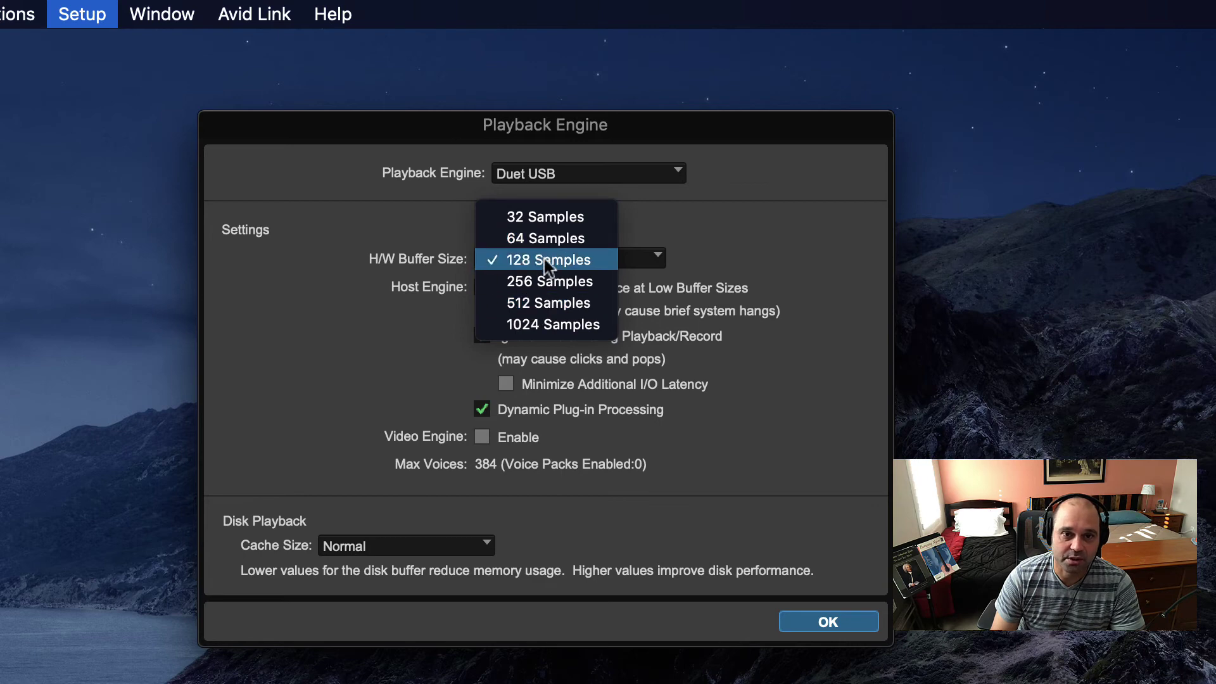
{"action": "left_click", "coordinate": [740, 241]}
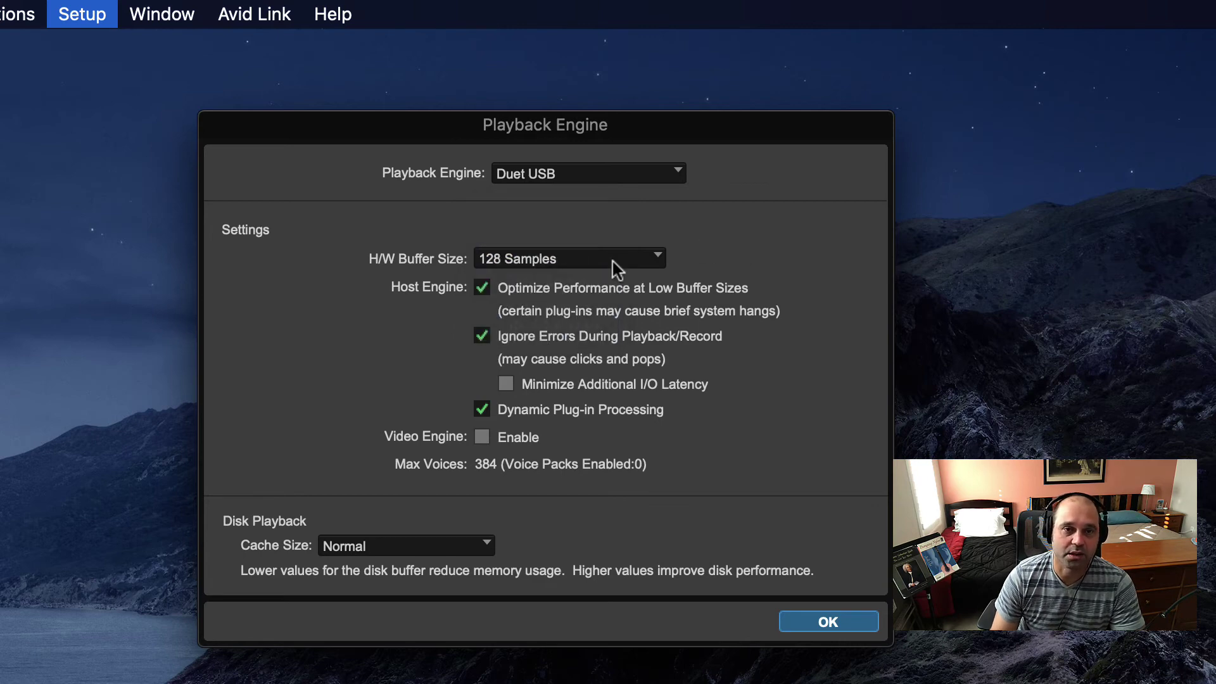
{"action": "left_click", "coordinate": [613, 261]}
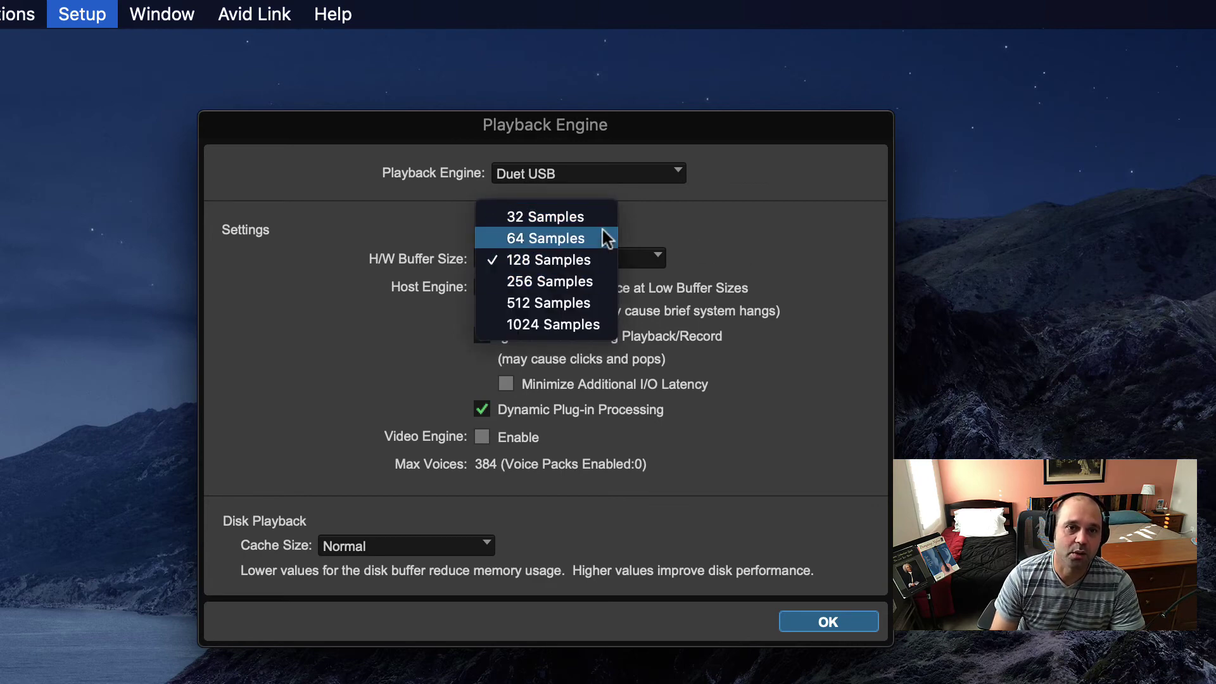
{"action": "left_click", "coordinate": [595, 259]}
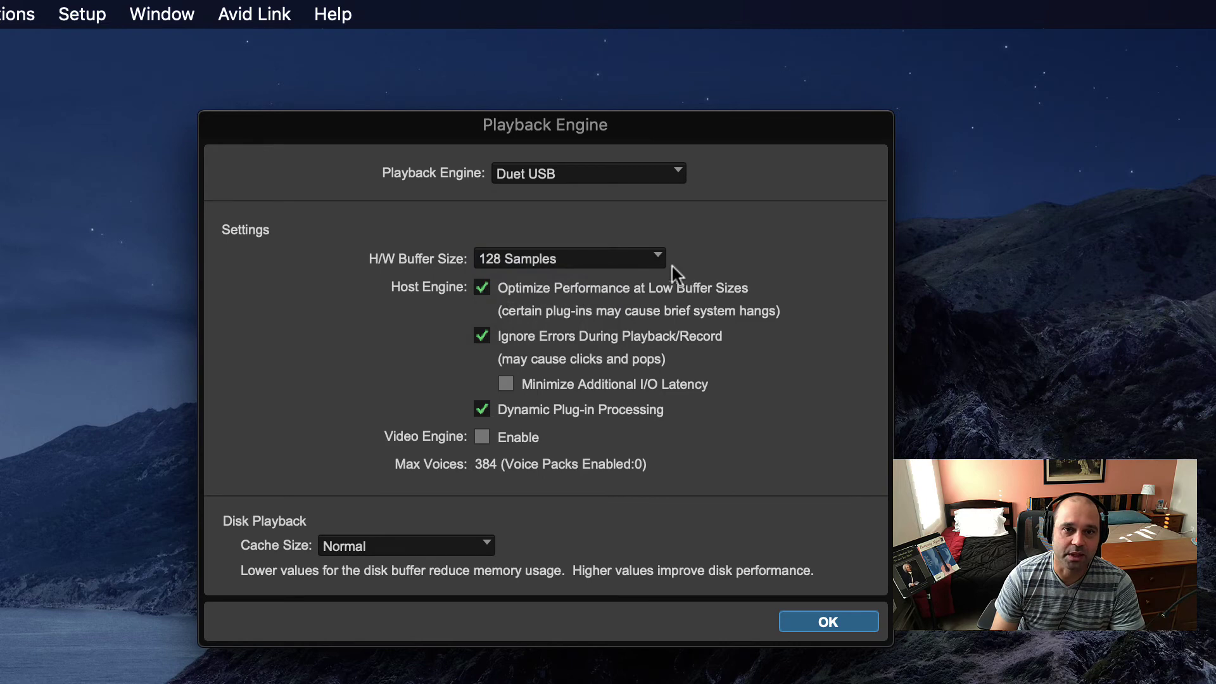
{"action": "left_click", "coordinate": [575, 264]}
{"action": "left_click", "coordinate": [548, 259]}
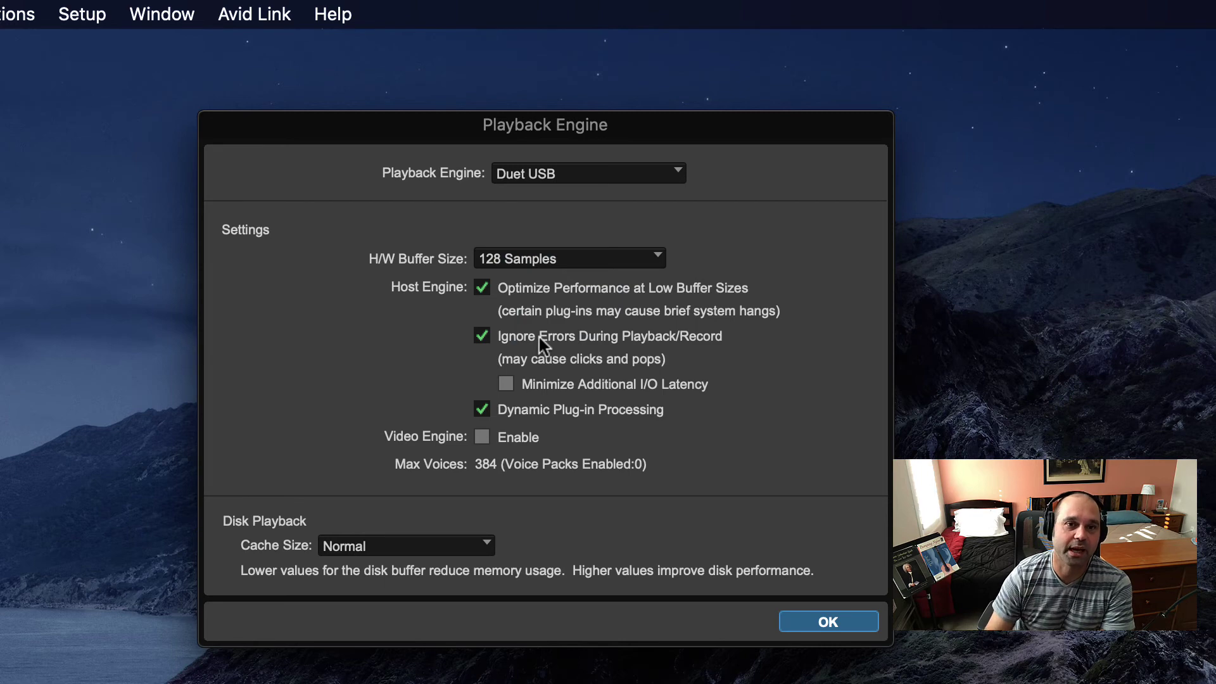
{"action": "left_click", "coordinate": [538, 259]}
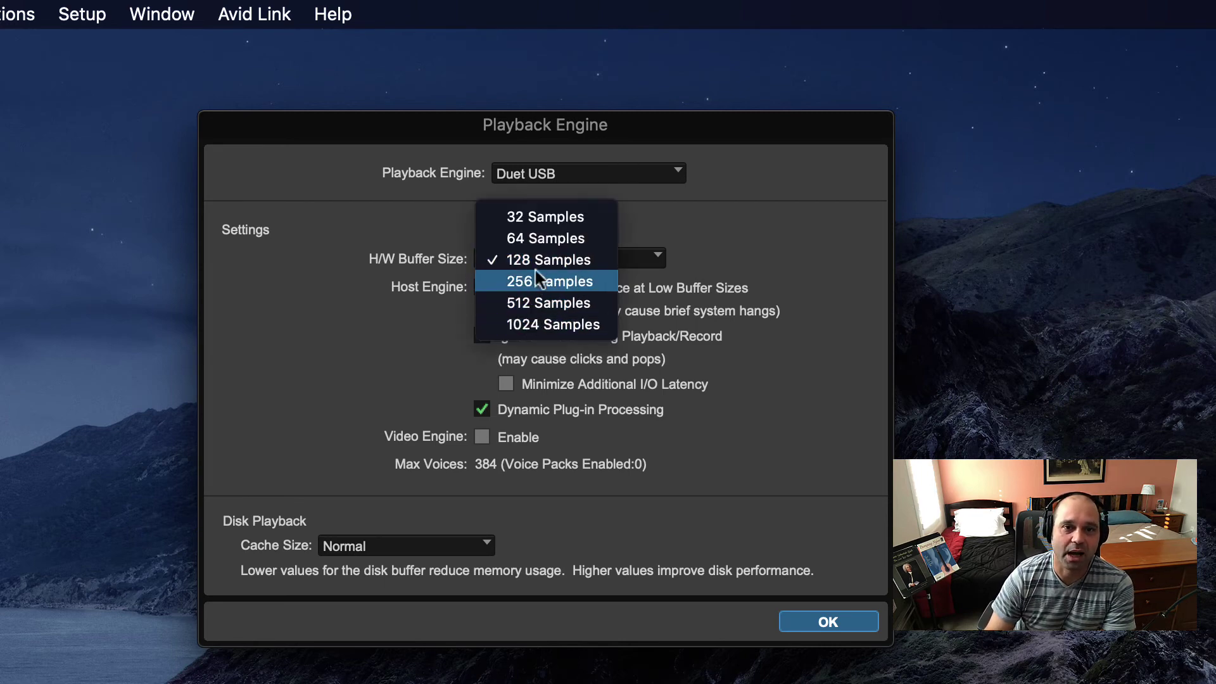
{"action": "left_click", "coordinate": [664, 299]}
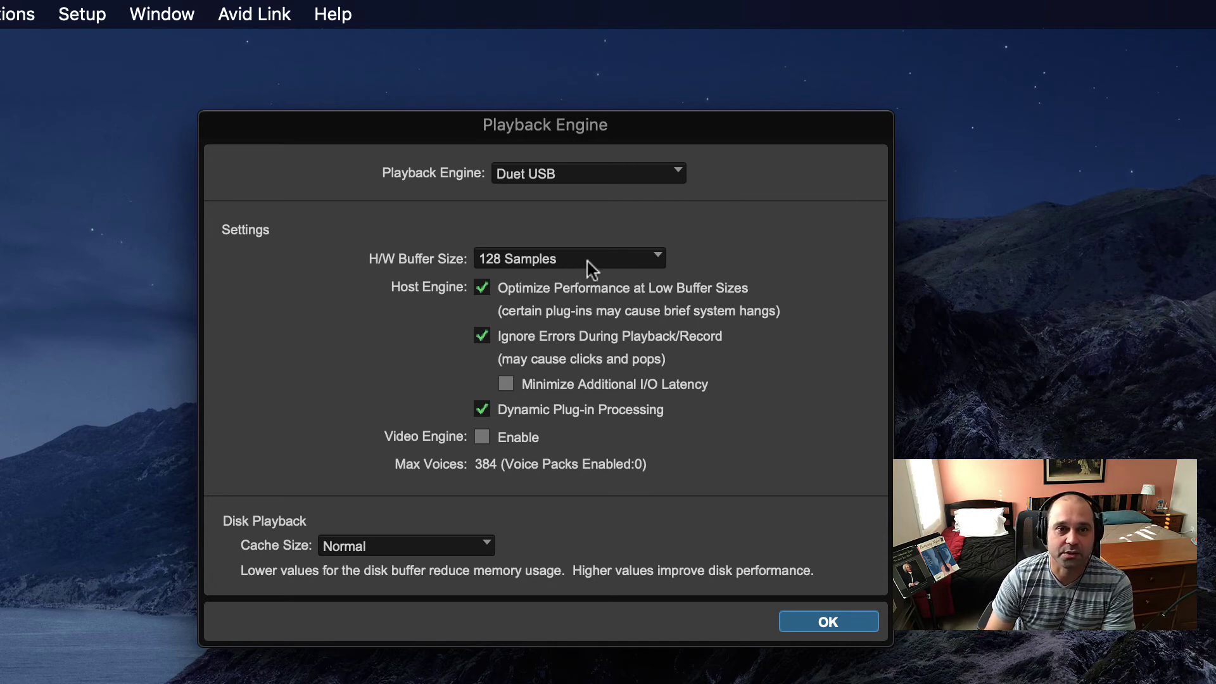
{"action": "left_click", "coordinate": [606, 264]}
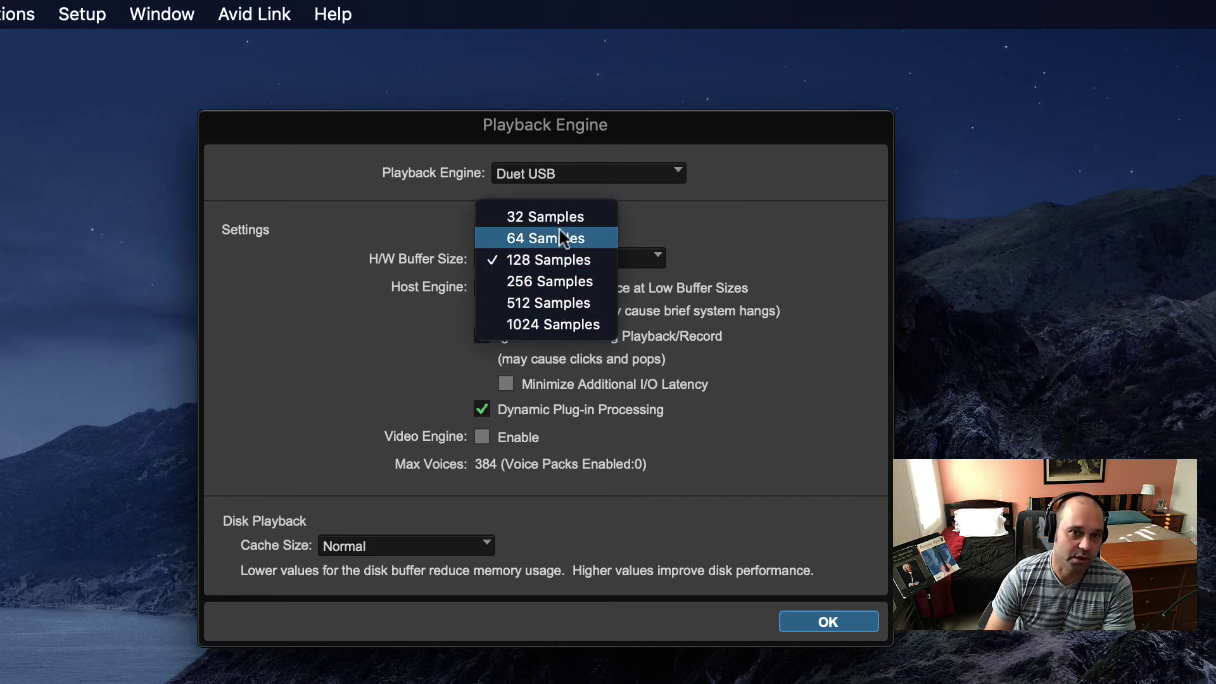
{"action": "left_click", "coordinate": [598, 260]}
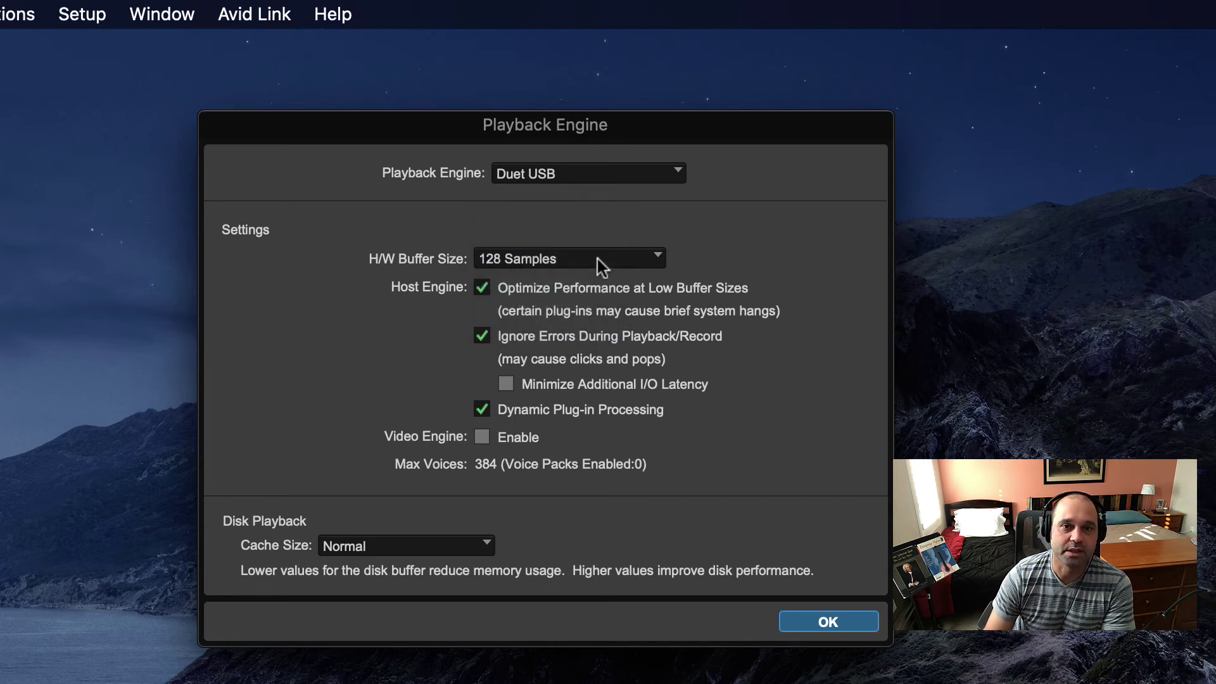
Step: Set the H/W buffer size to 32 Samples and check the selection in the list of sizes
{"action": "left_click", "coordinate": [598, 259]}
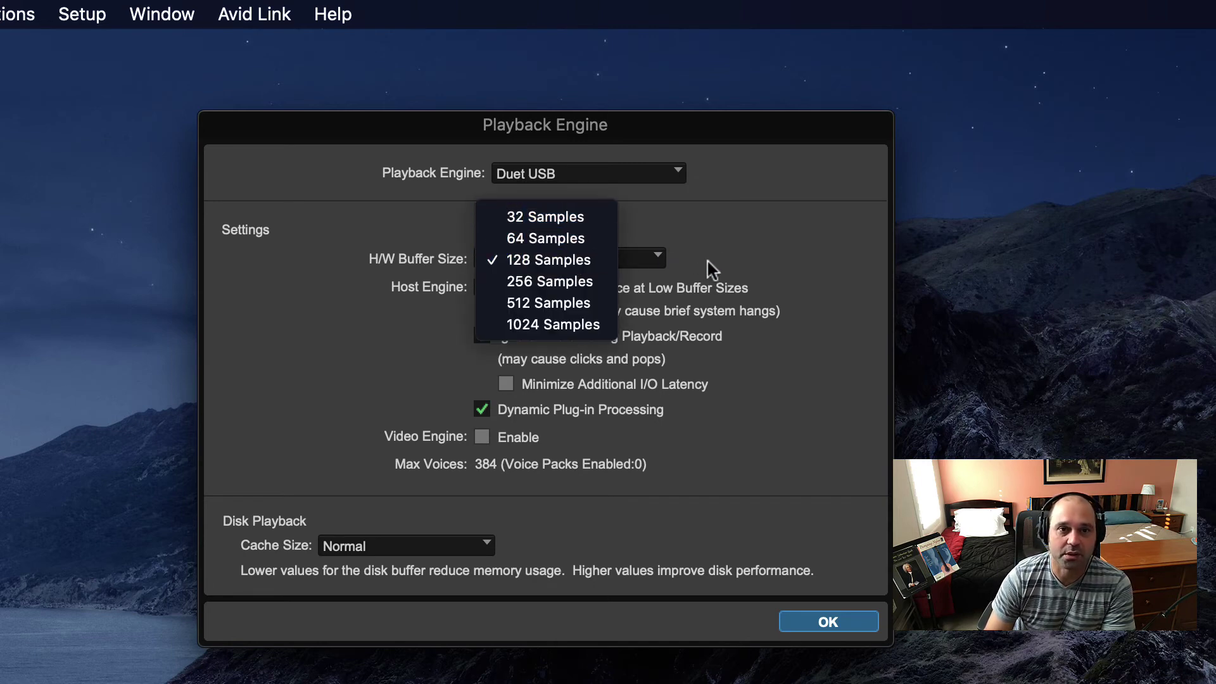
{"action": "left_click", "coordinate": [557, 216]}
{"action": "left_click", "coordinate": [556, 262]}
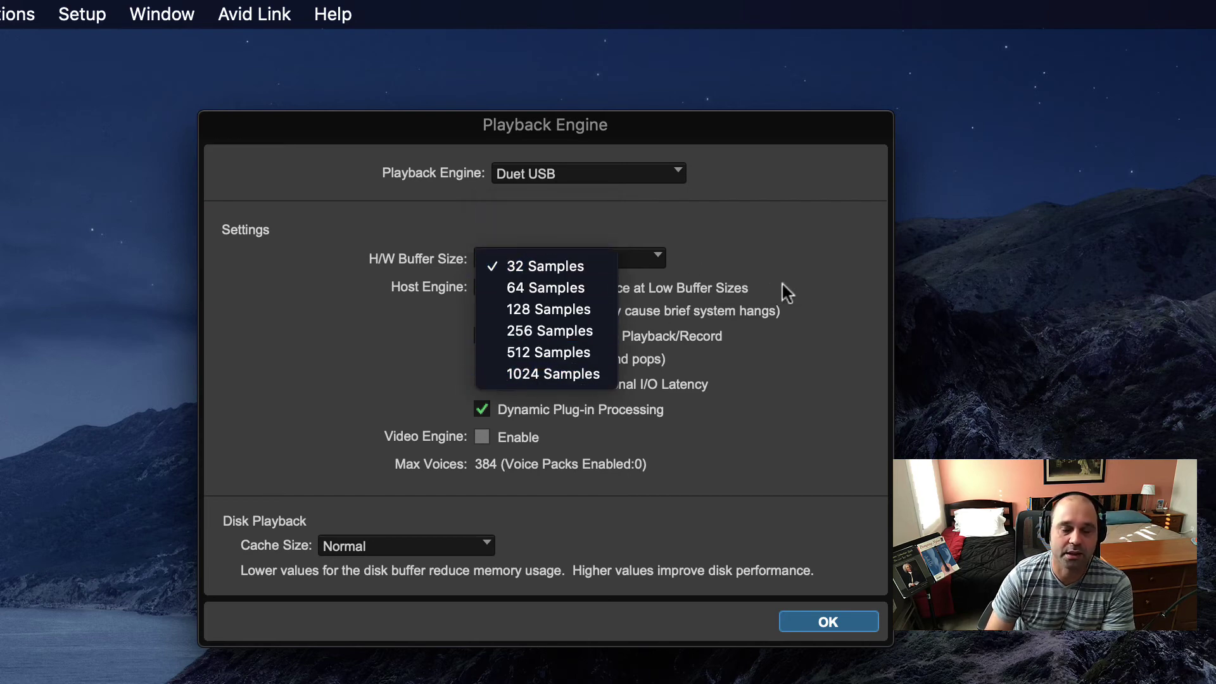
{"action": "left_click", "coordinate": [620, 268]}
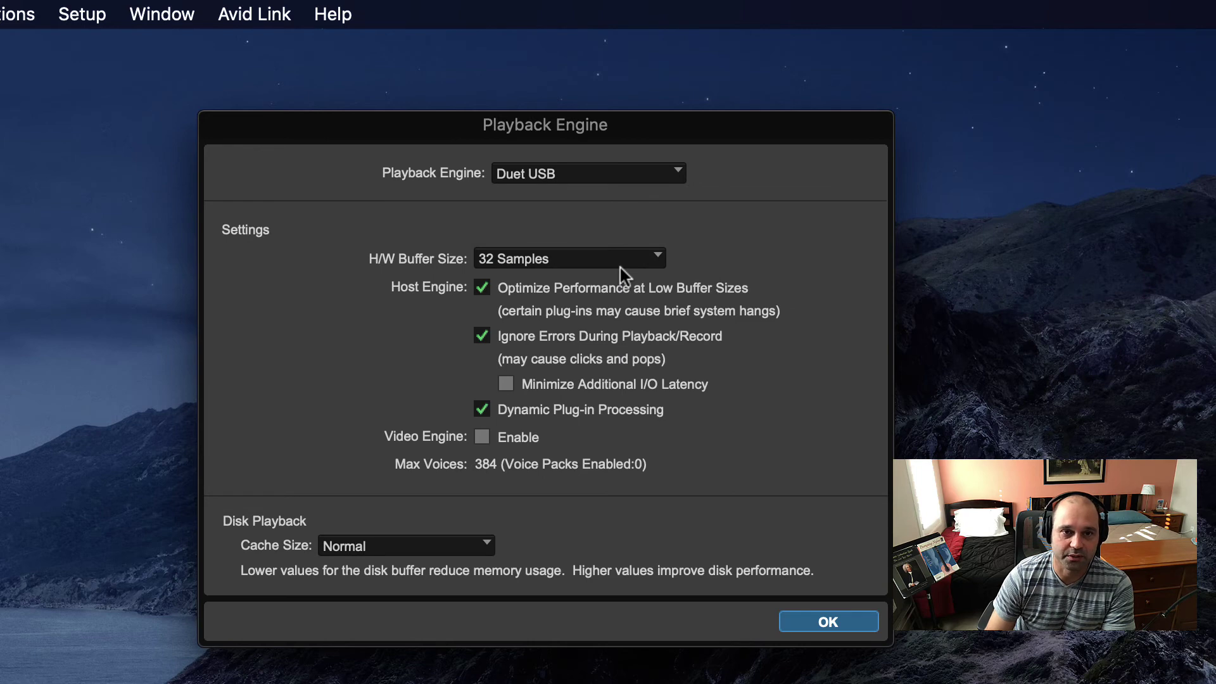
Step: Review the list of H/W buffer sizes for the playback engine, keeping 32 Samples selected
{"action": "left_click", "coordinate": [586, 260]}
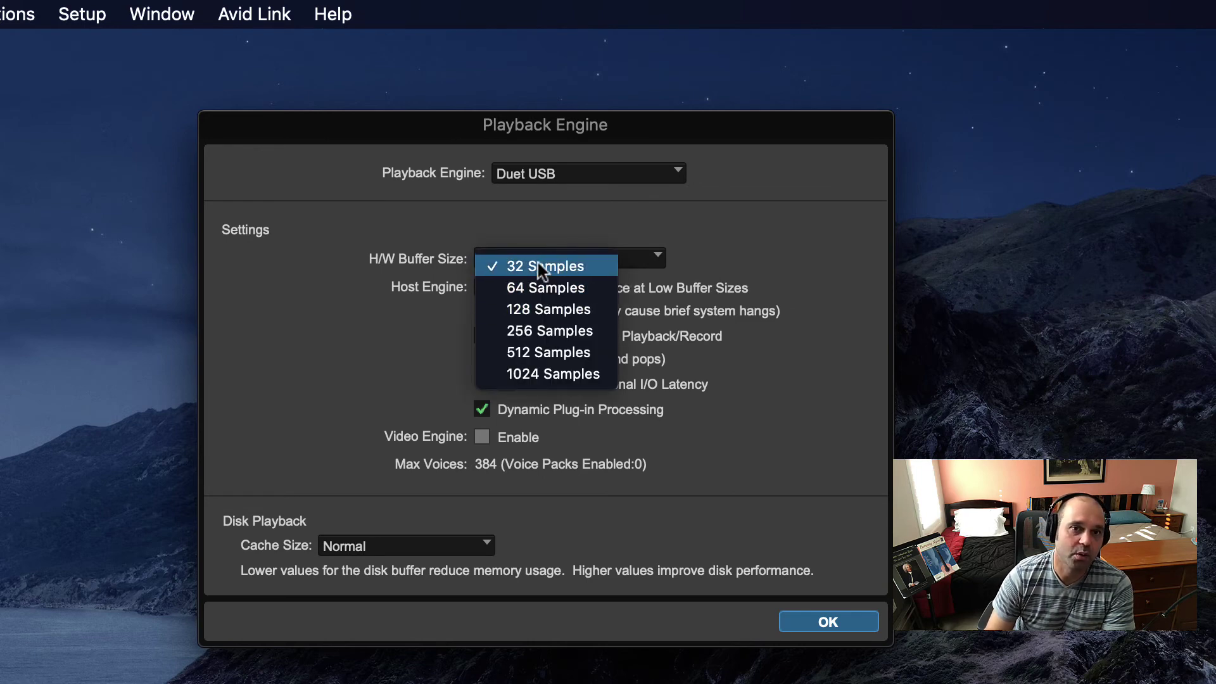
{"action": "left_click", "coordinate": [541, 267]}
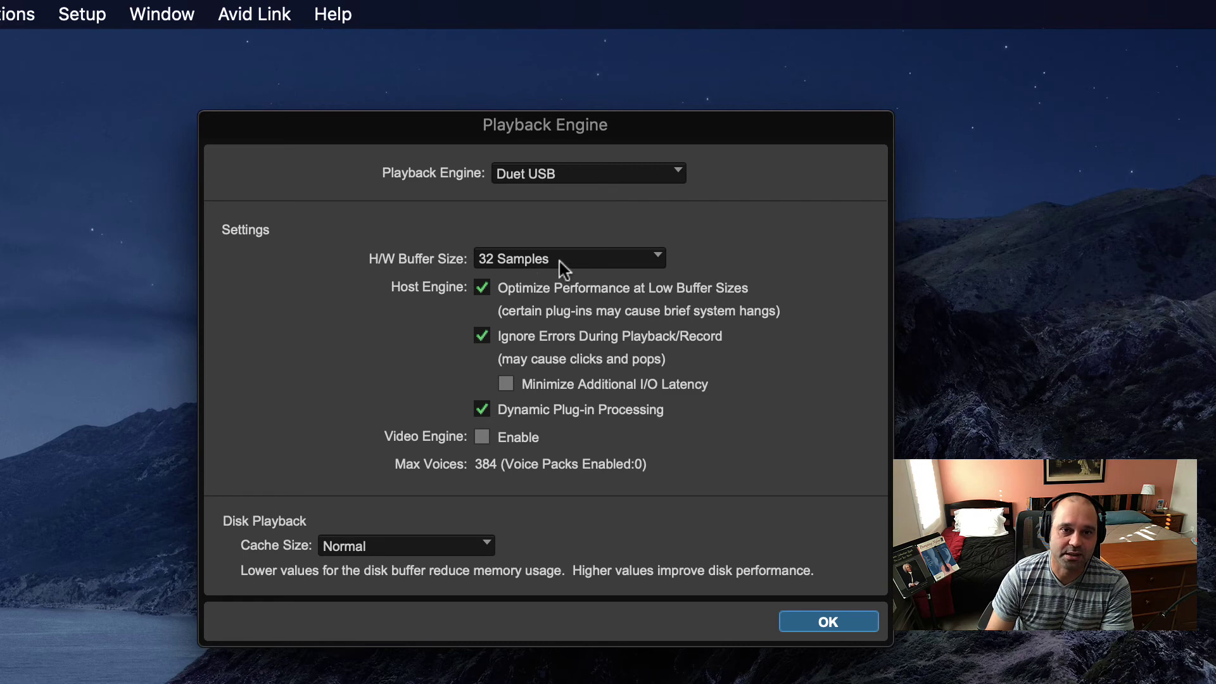
{"action": "left_click", "coordinate": [598, 261]}
{"action": "left_click", "coordinate": [592, 263]}
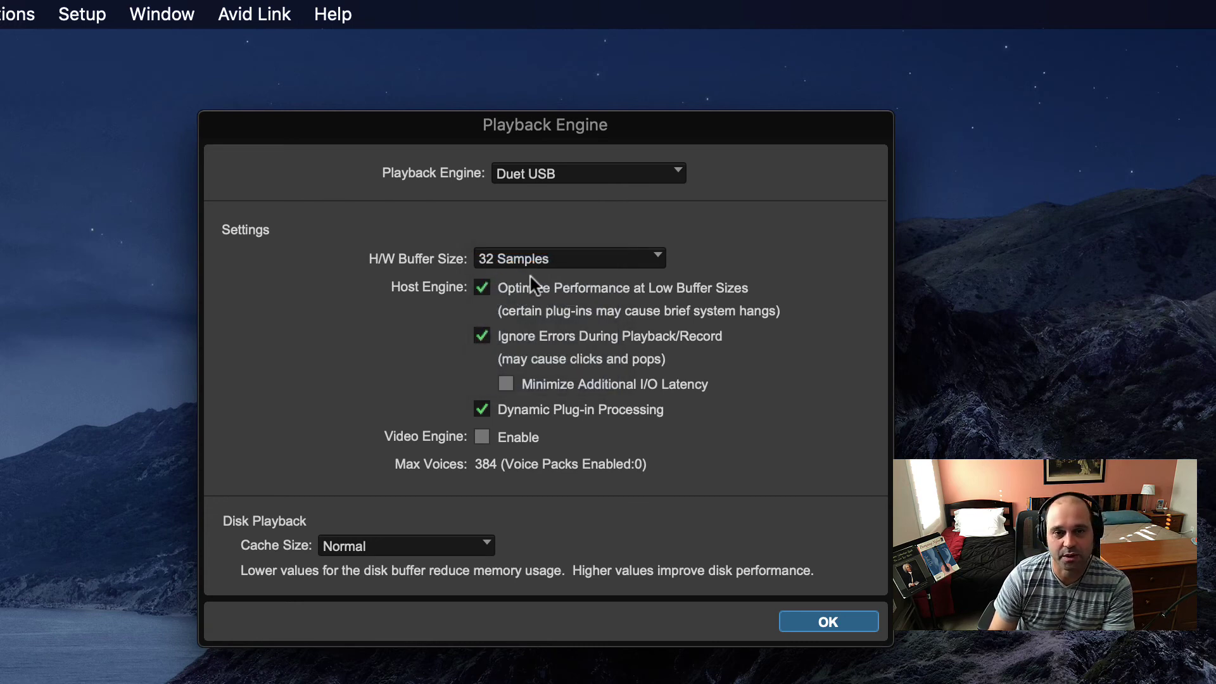
Step: Raise the H/W buffer size to 64 Samples and then 128 Samples, and return it to 64 Samples
{"action": "left_click", "coordinate": [582, 258]}
{"action": "left_click", "coordinate": [580, 290]}
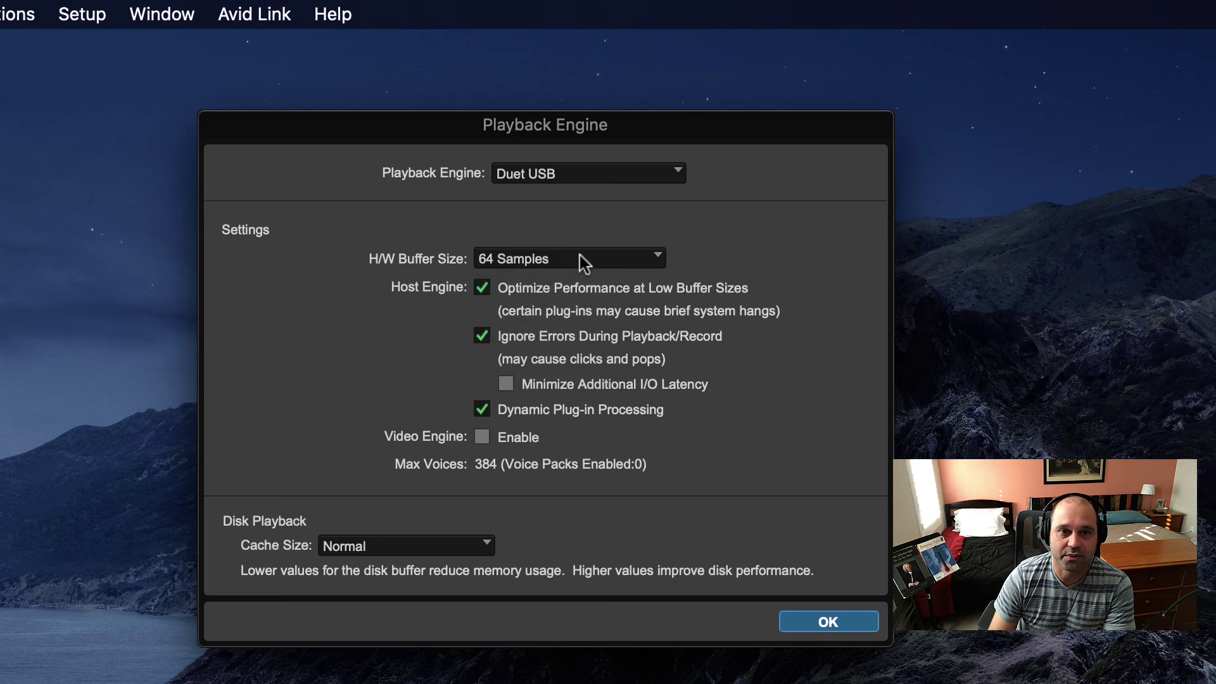
{"action": "left_click", "coordinate": [579, 256]}
{"action": "left_click", "coordinate": [578, 279]}
{"action": "left_click", "coordinate": [580, 261]}
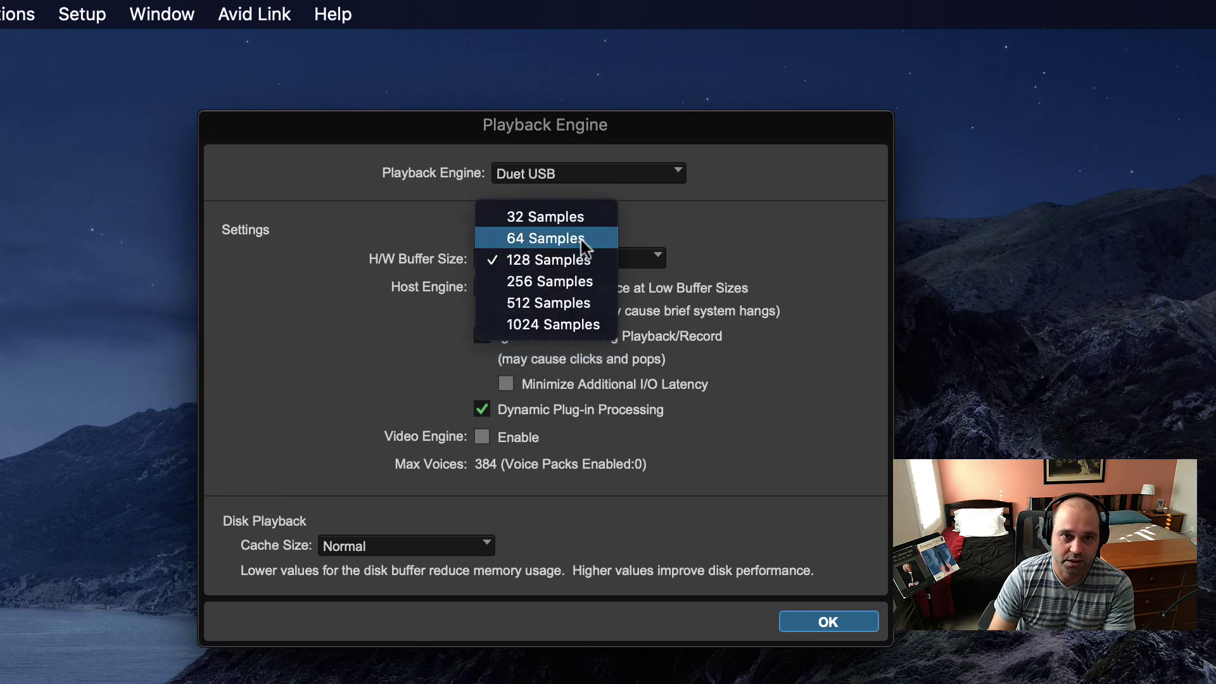
{"action": "left_click", "coordinate": [587, 234]}
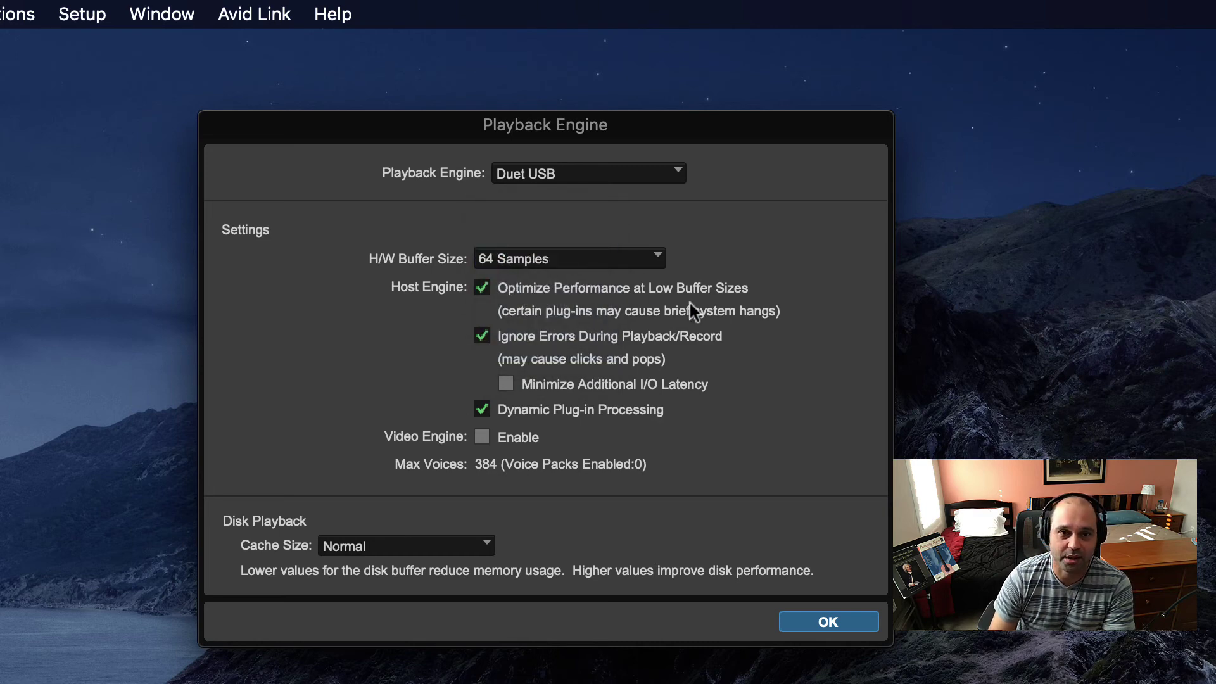
Step: Set the H/W buffer size to 128 Samples and compare it with the smaller sizes in the list
{"action": "left_click", "coordinate": [572, 258]}
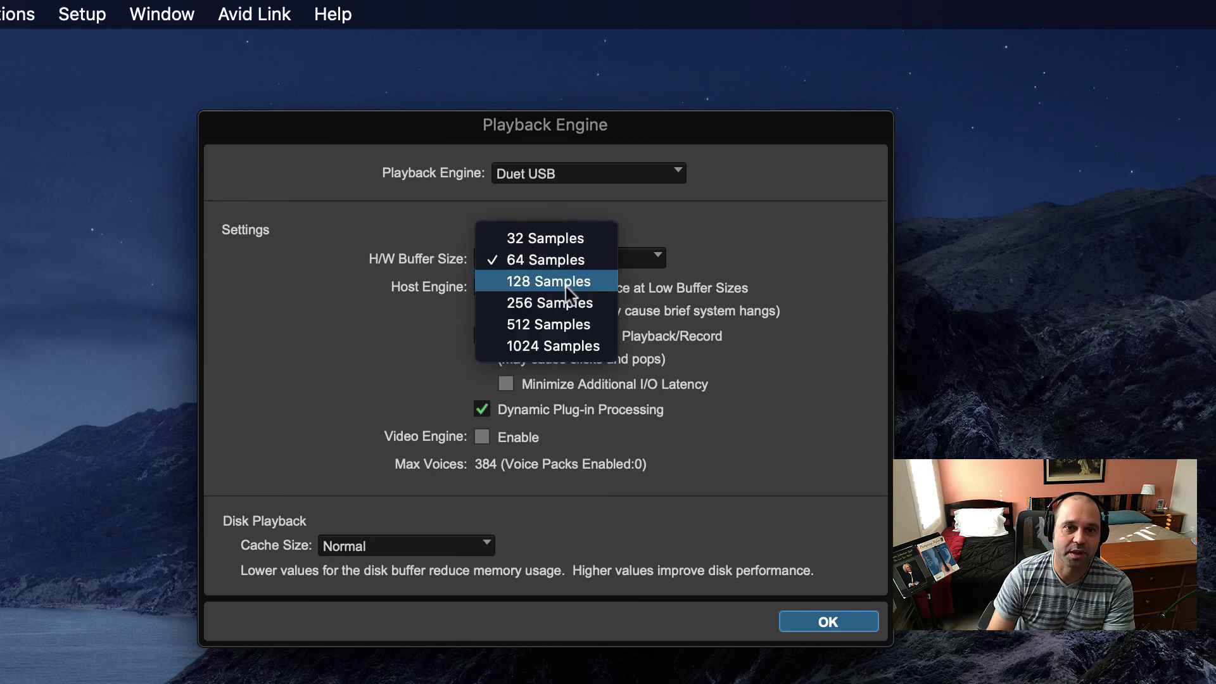
{"action": "left_click", "coordinate": [565, 281]}
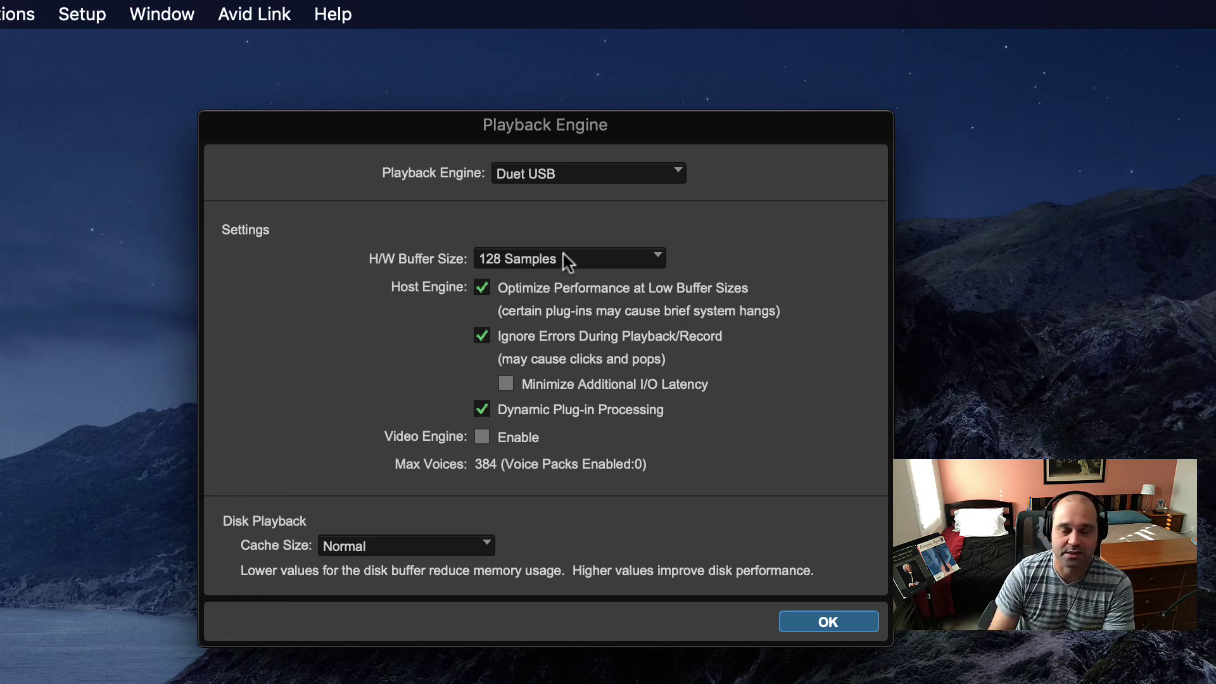
{"action": "left_click", "coordinate": [562, 258]}
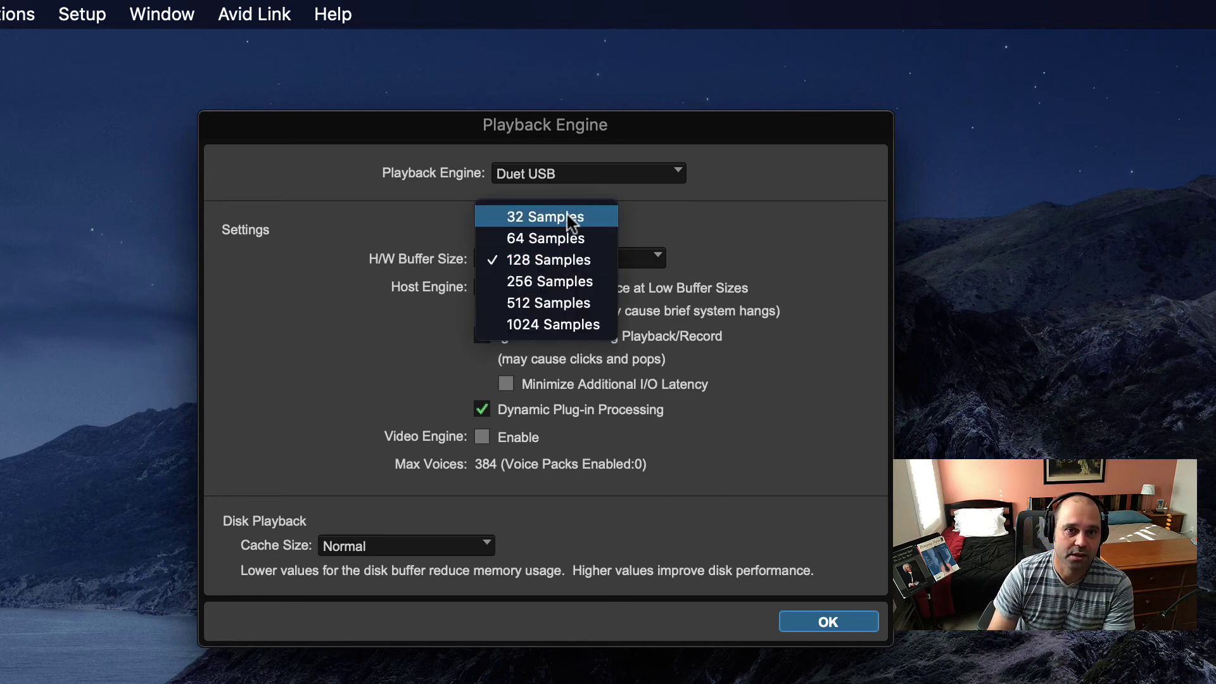
{"action": "left_click", "coordinate": [553, 264]}
Step: Set the H/W buffer size to 256 Samples and look over the larger sizes up to 1024 Samples
{"action": "left_click", "coordinate": [622, 264]}
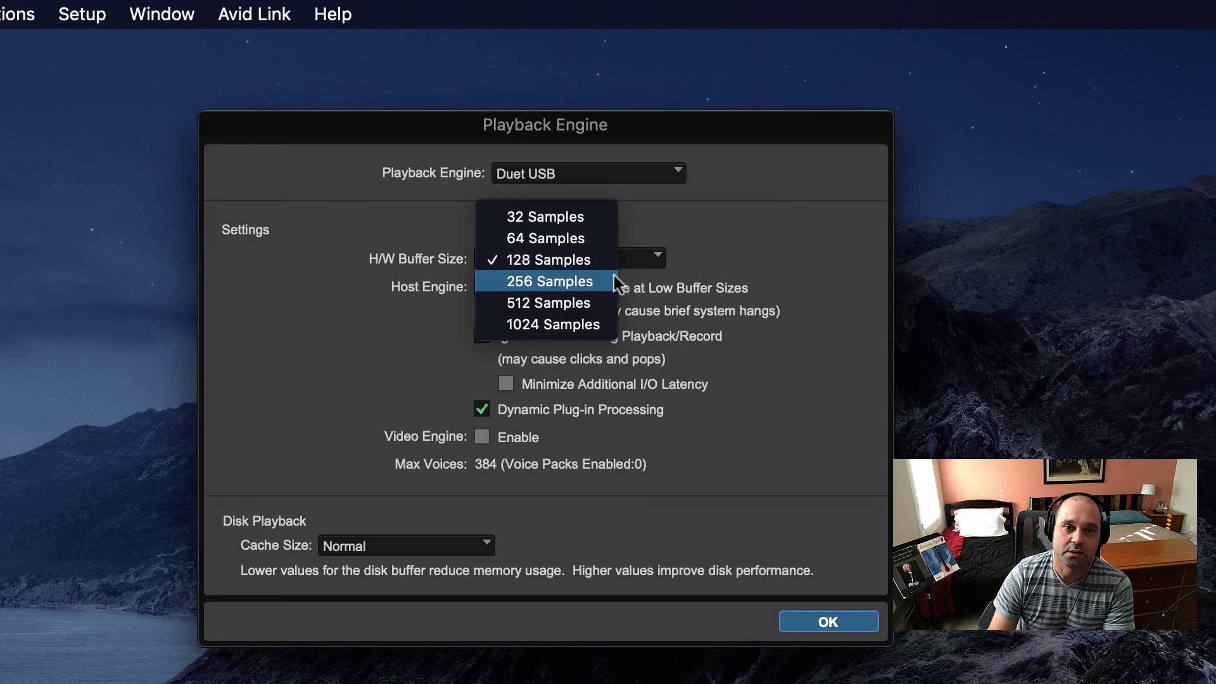
{"action": "left_click", "coordinate": [613, 280]}
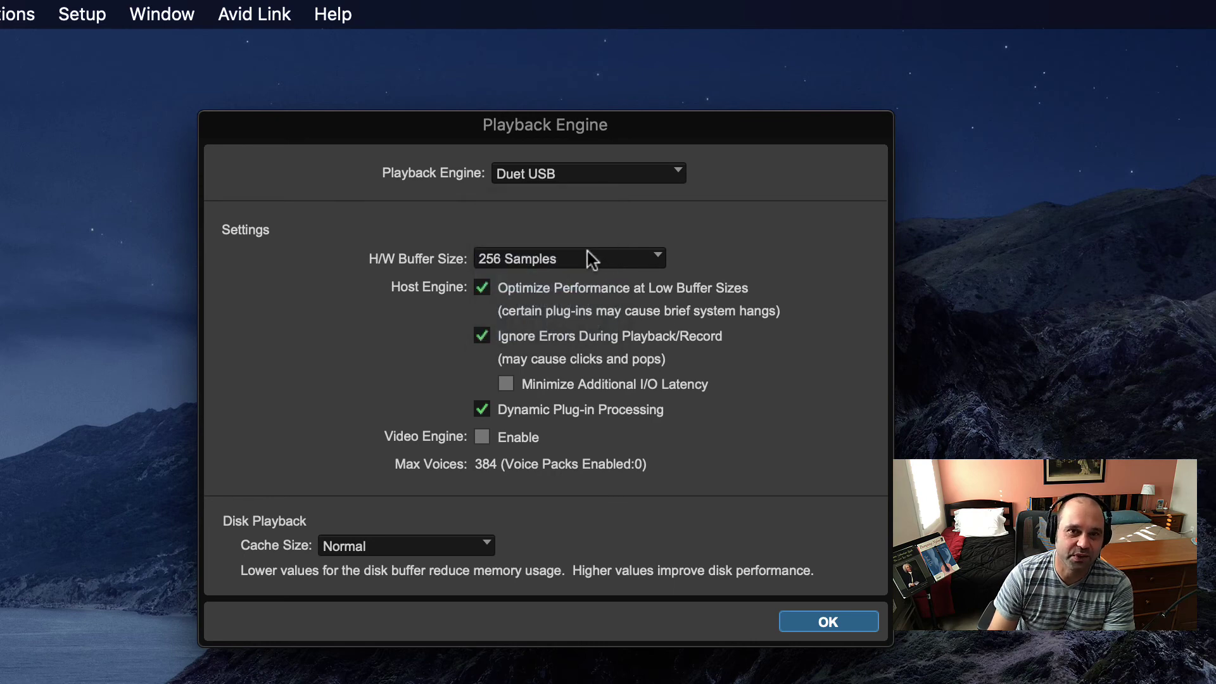
{"action": "left_click", "coordinate": [635, 265]}
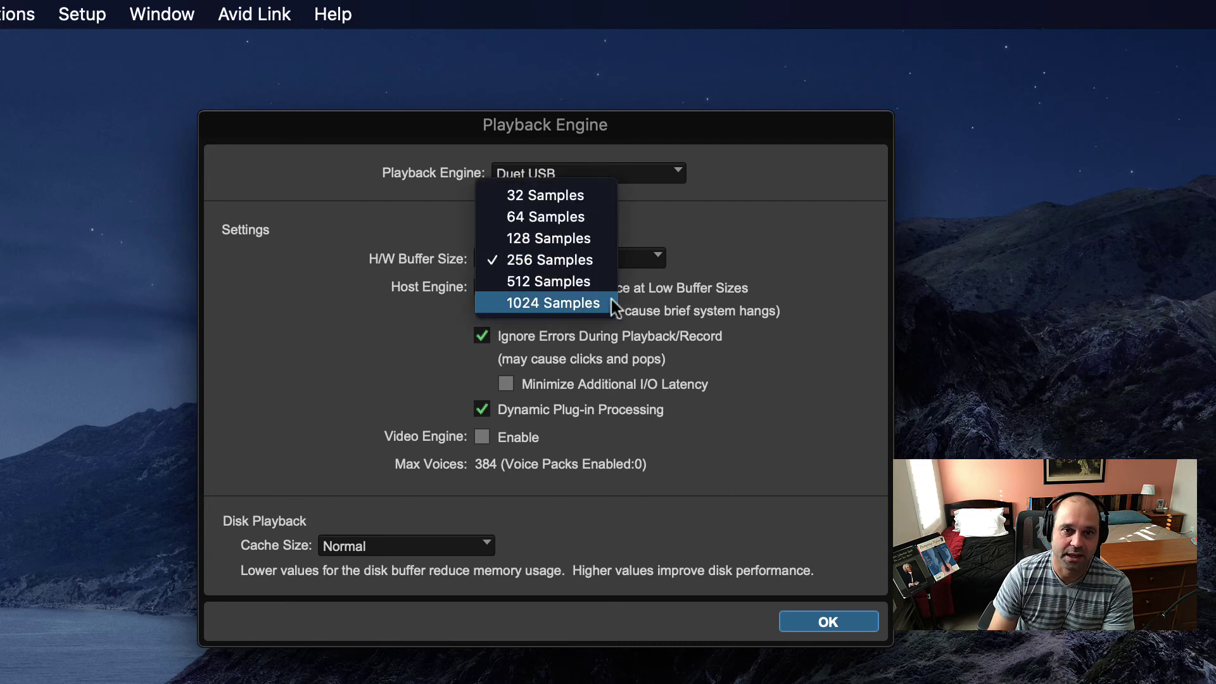
{"action": "left_click", "coordinate": [794, 247]}
Step: Set the H/W buffer size to 128 Samples and check the selection in the list of sizes
{"action": "left_click", "coordinate": [634, 258]}
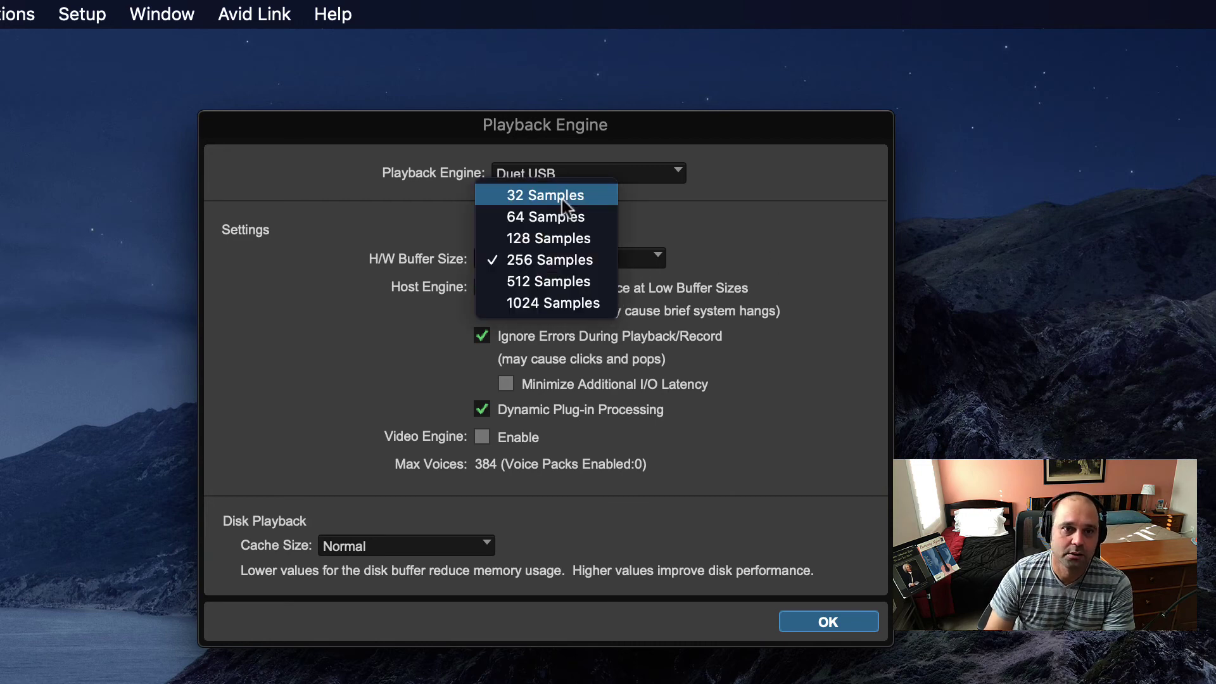
{"action": "left_click", "coordinate": [595, 239]}
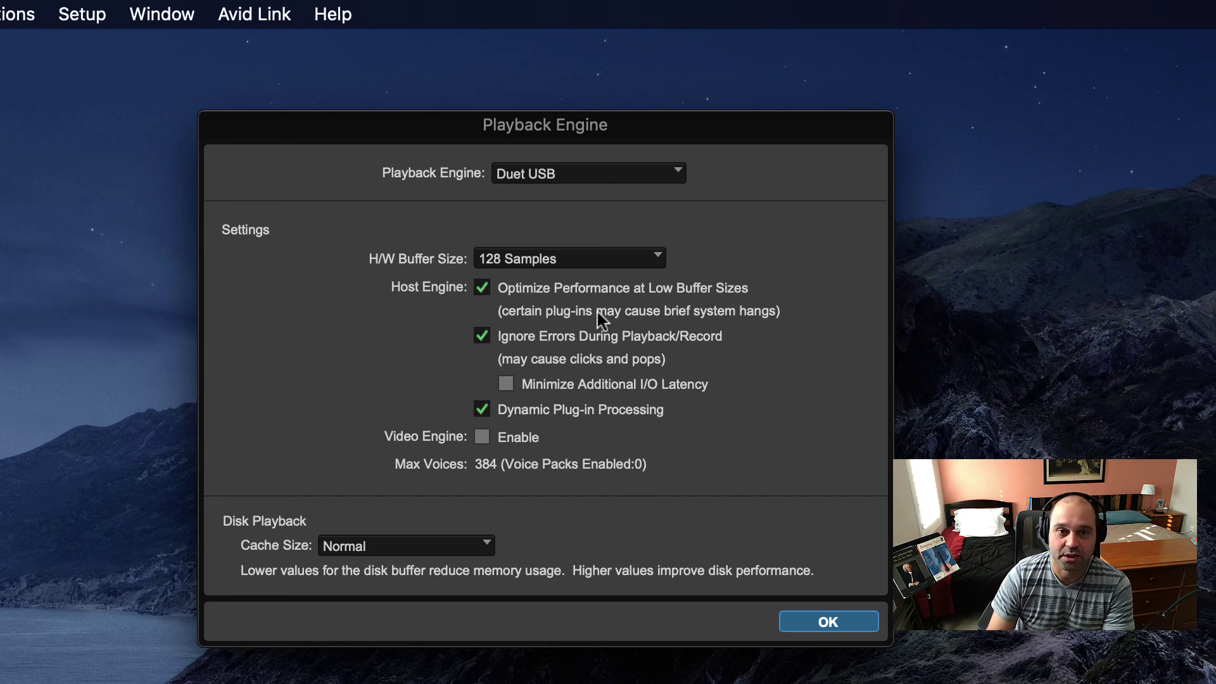
{"action": "left_click", "coordinate": [499, 265]}
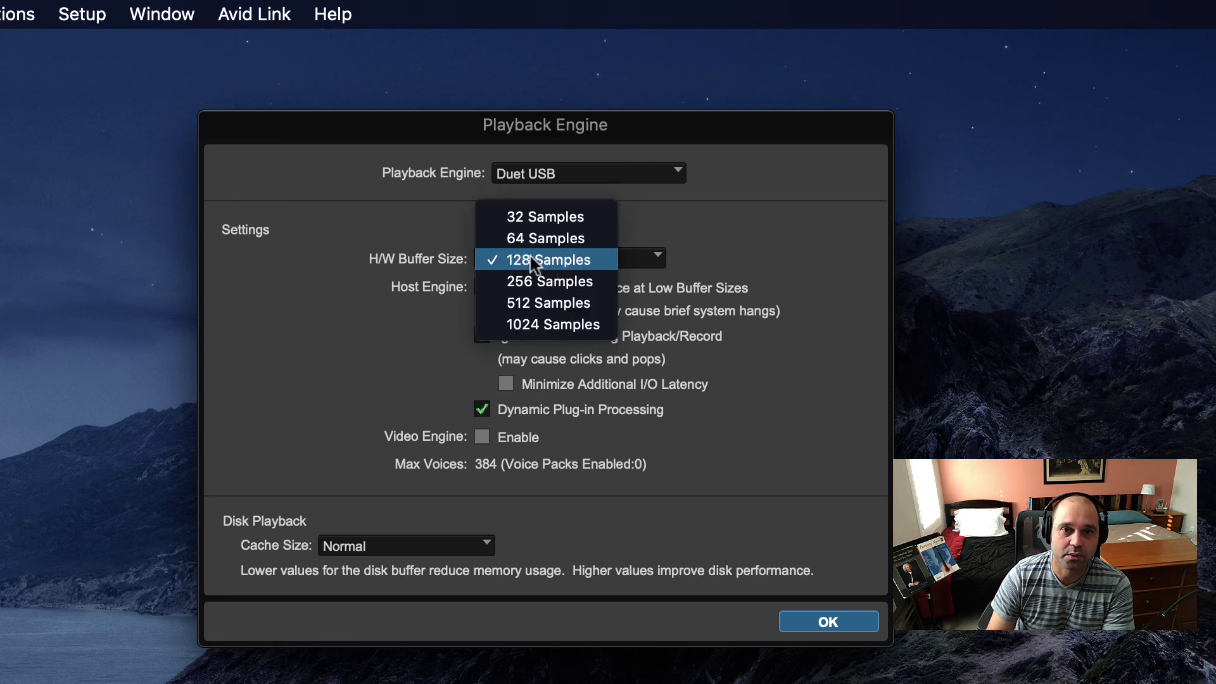
{"action": "left_click", "coordinate": [523, 260]}
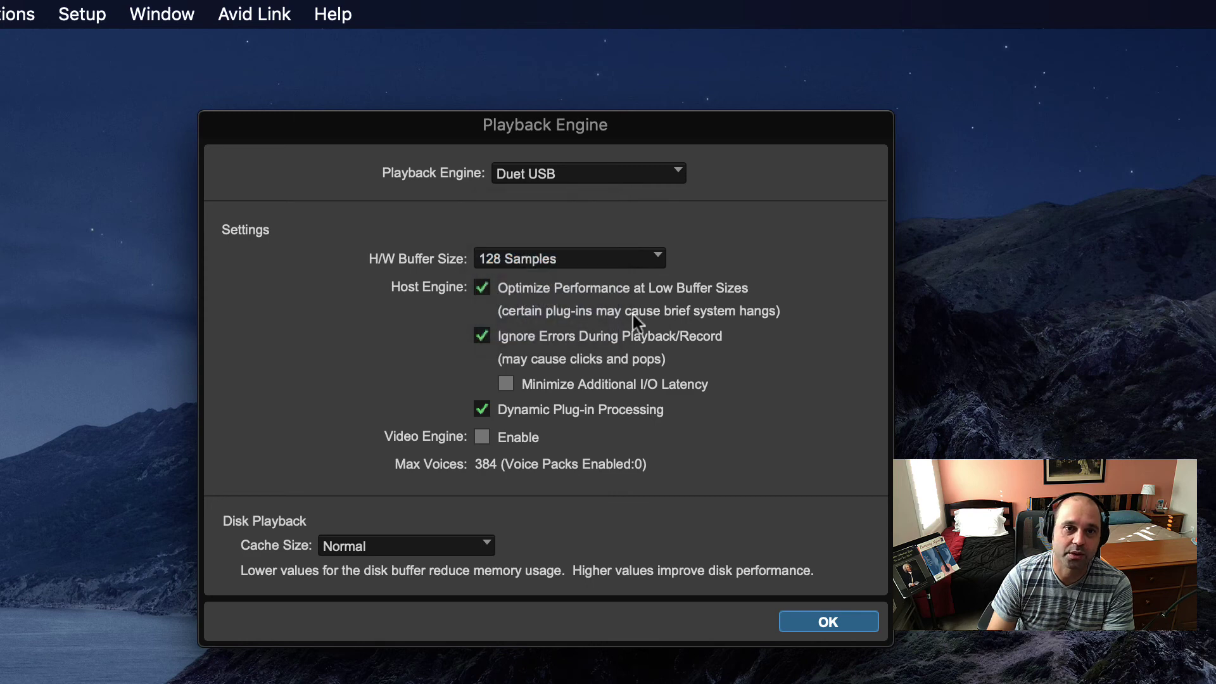